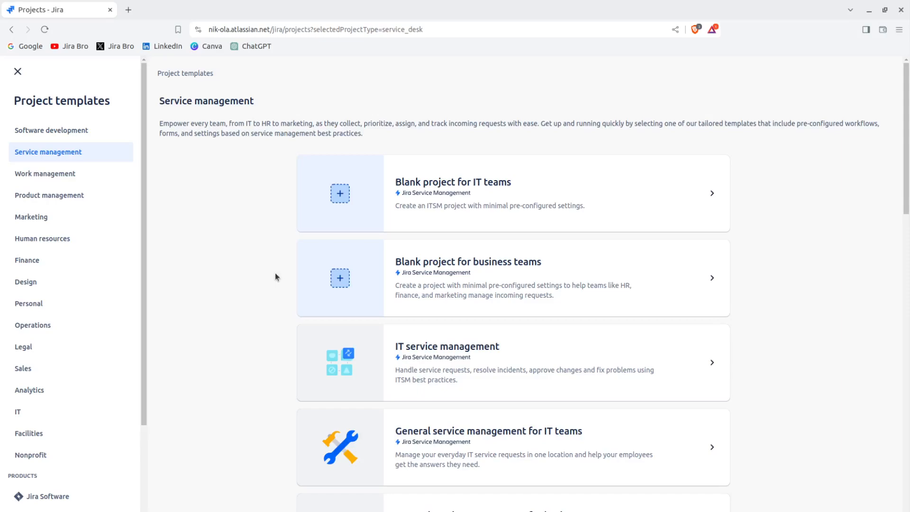
Preview and use the General service management for IT teams template.
key("Down")
left_click_drag(908, 197, 908, 221)
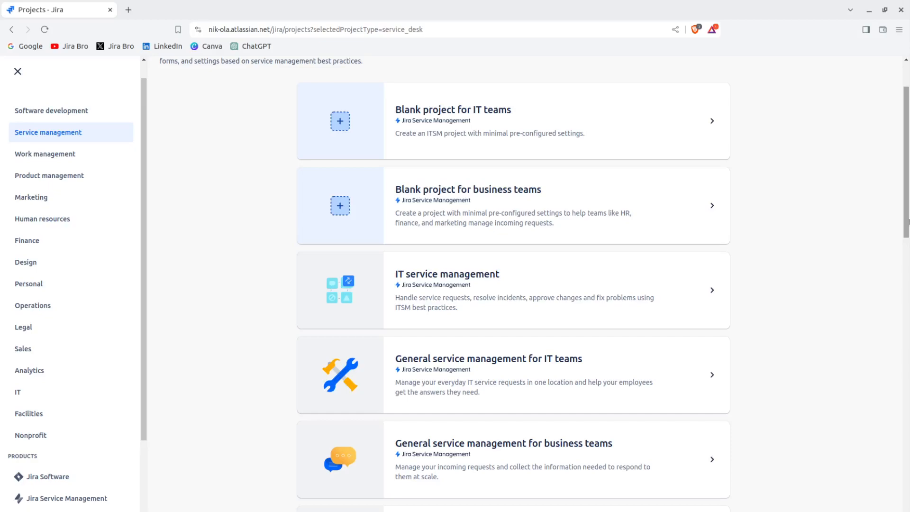
left_click(621, 370)
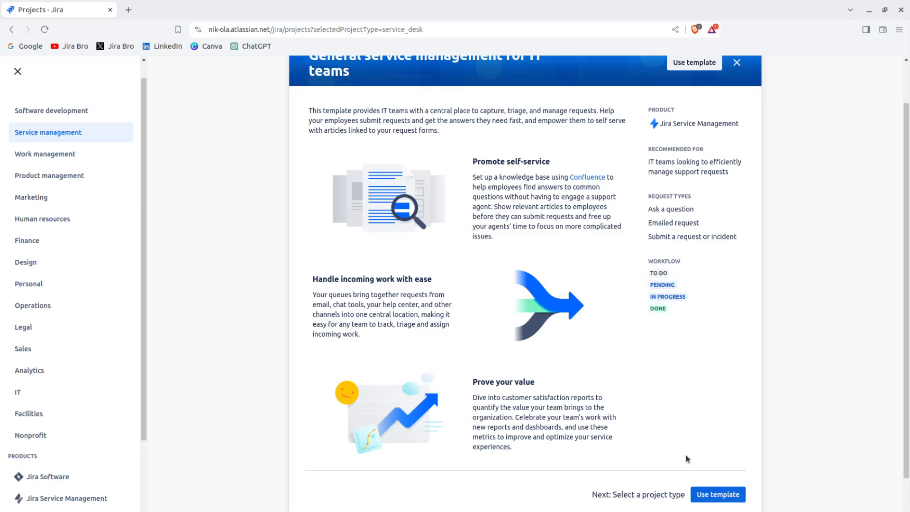
left_click(717, 492)
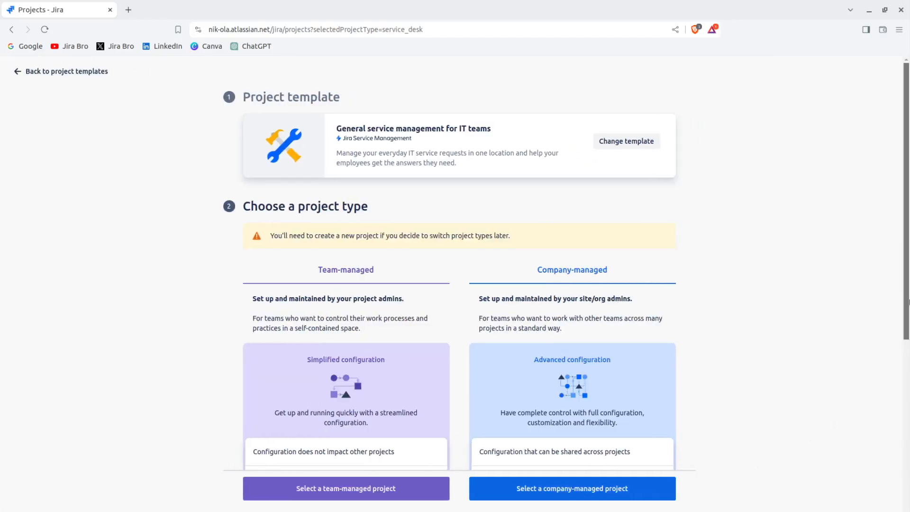
Make the new service project a company-managed project.
scroll(906, 386, "down", 3)
scroll(908, 382, "down", 3)
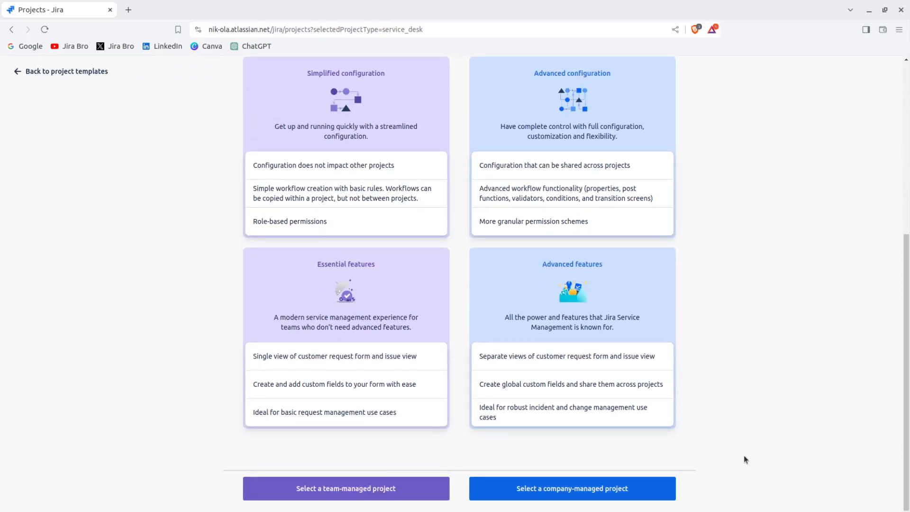
left_click(622, 487)
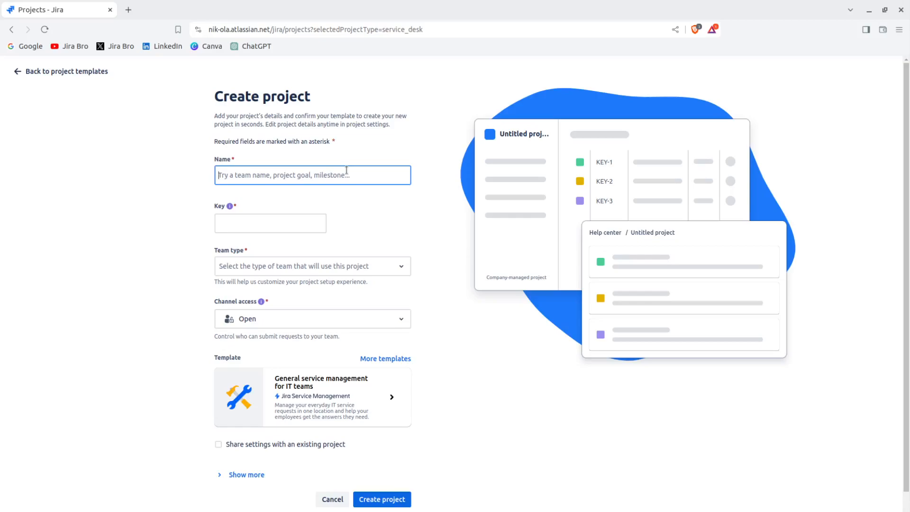
Name the project 'Jira Bro Support', giving key JBS, and browse the team types.
type("Jira Br")
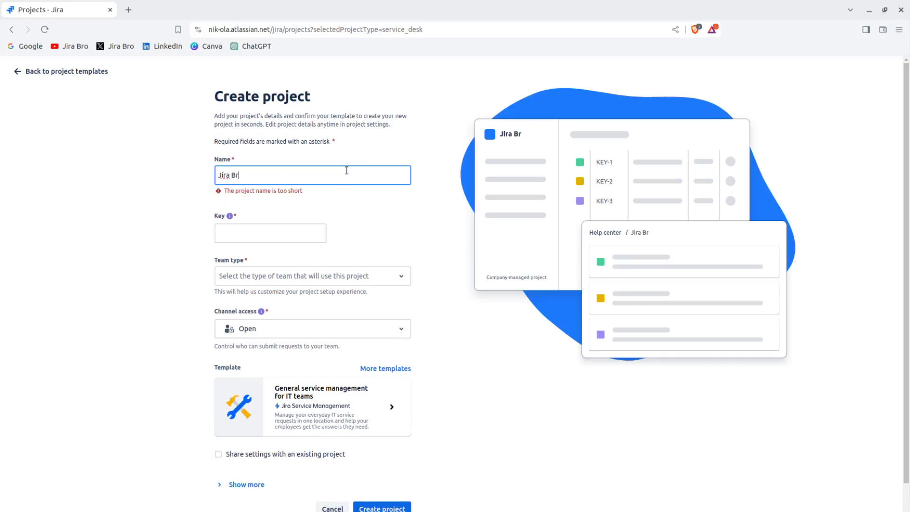
type("o Support")
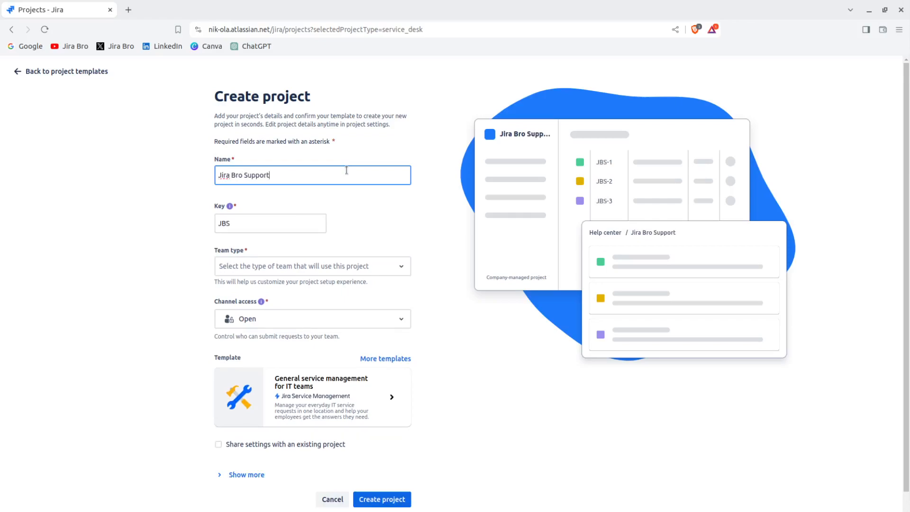
left_click(341, 267)
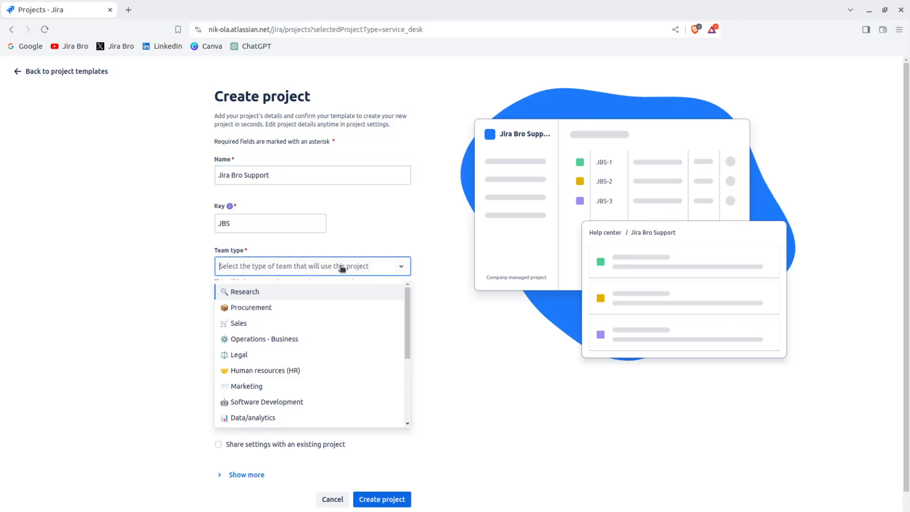
mouse_move(405, 305)
left_mouse_down()
mouse_move(397, 375)
mouse_move(406, 303)
left_mouse_up()
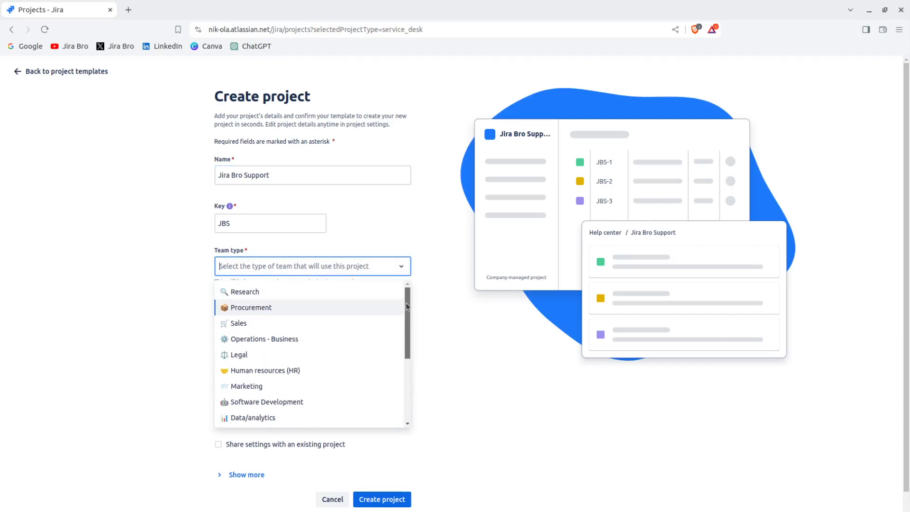
left_click(431, 251)
left_click(391, 272)
left_click(392, 271)
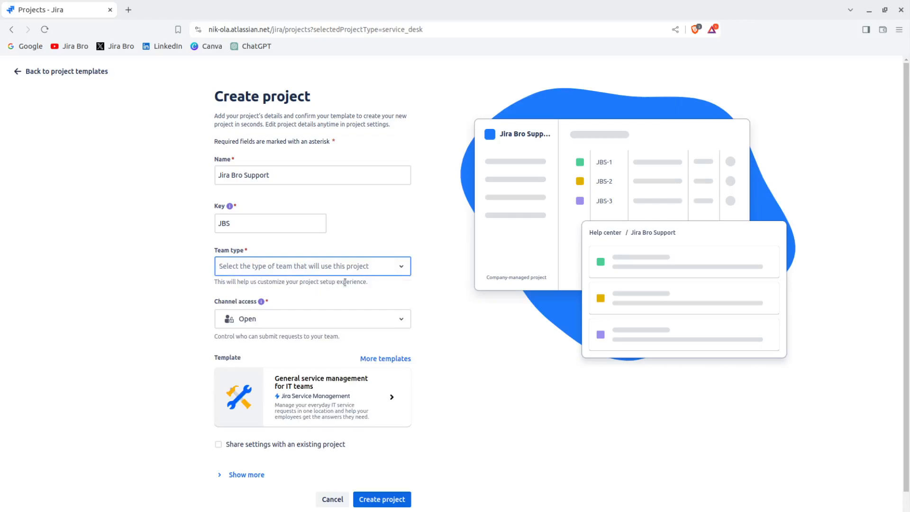
Set the team type to Other and dismiss the privacy information popup.
left_click(404, 273)
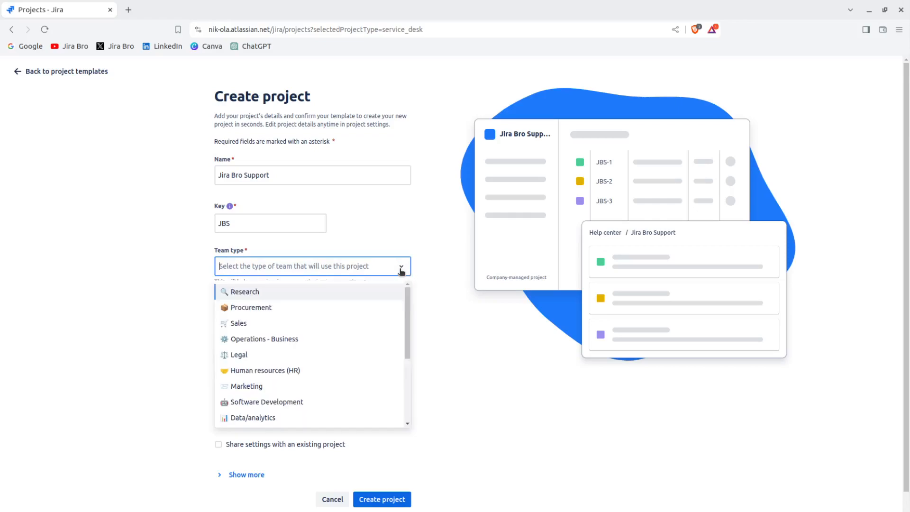
left_click_drag(408, 320, 393, 407)
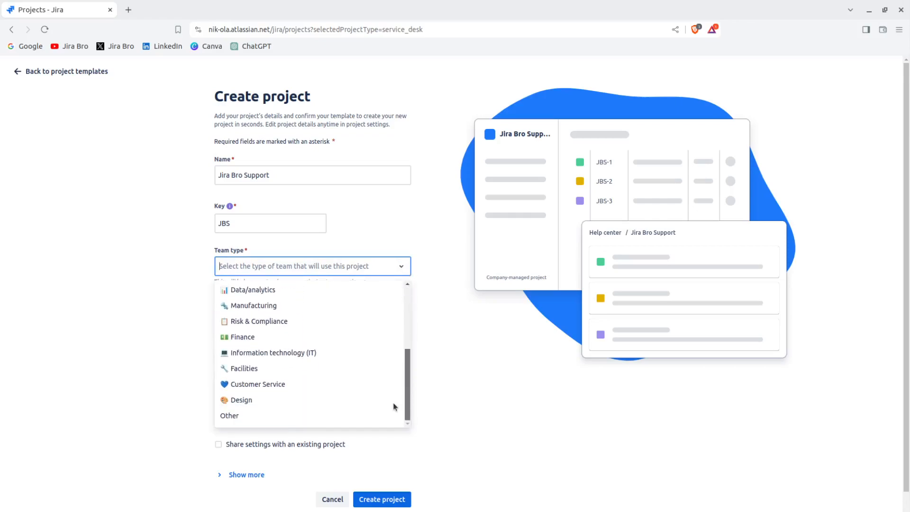
left_click(231, 416)
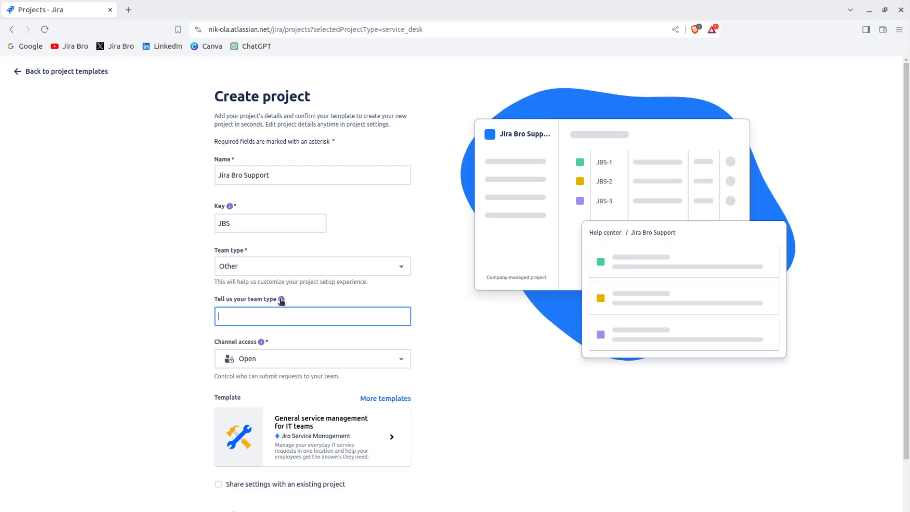
mouse_move(281, 301)
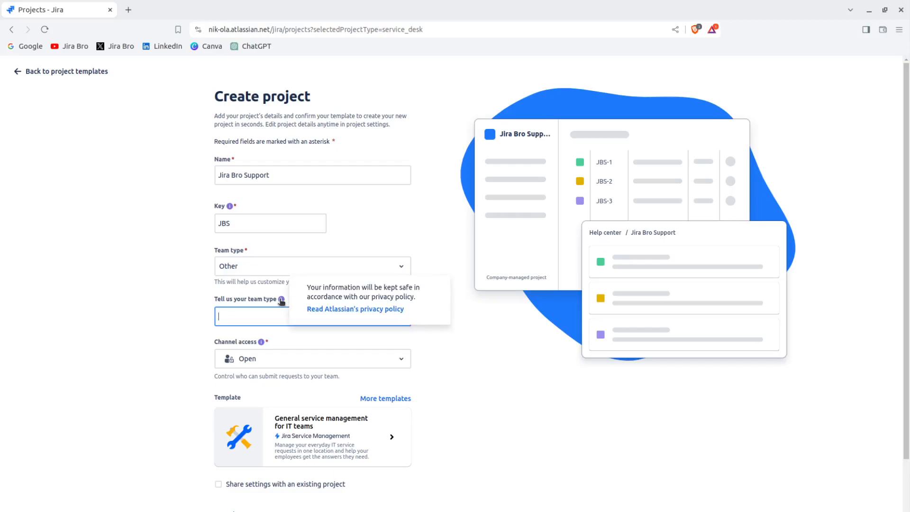
left_click(128, 319)
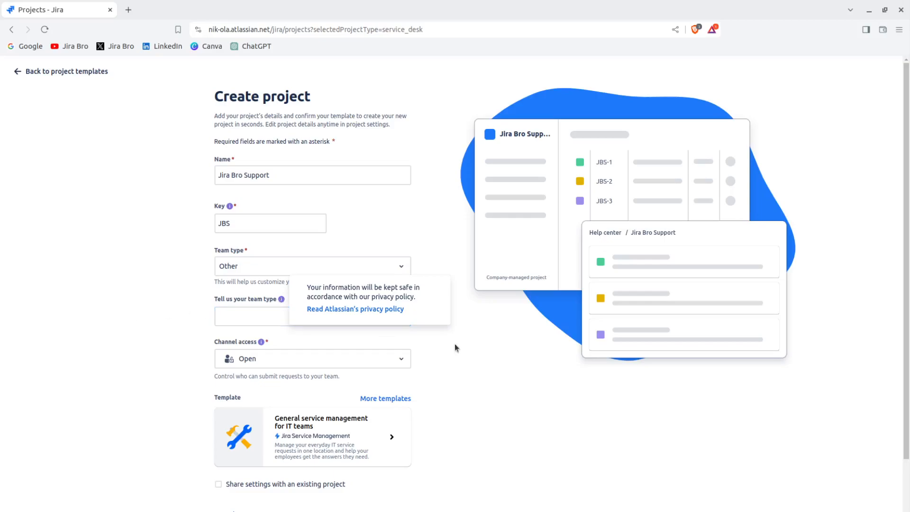
left_click(282, 301)
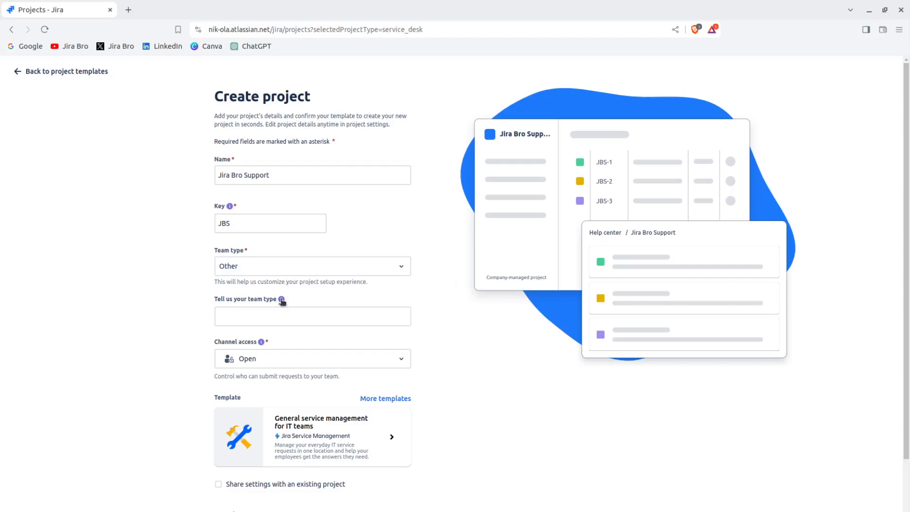
left_click(343, 266)
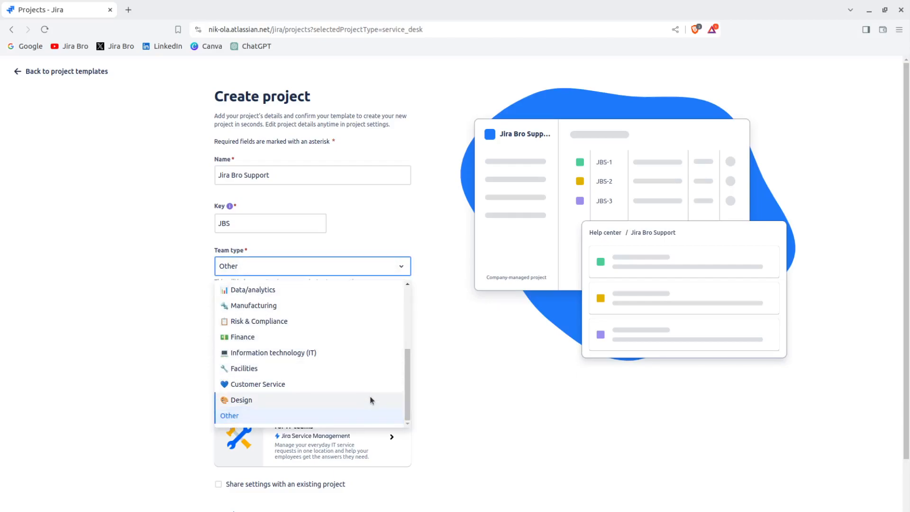
left_click_drag(405, 389, 414, 331)
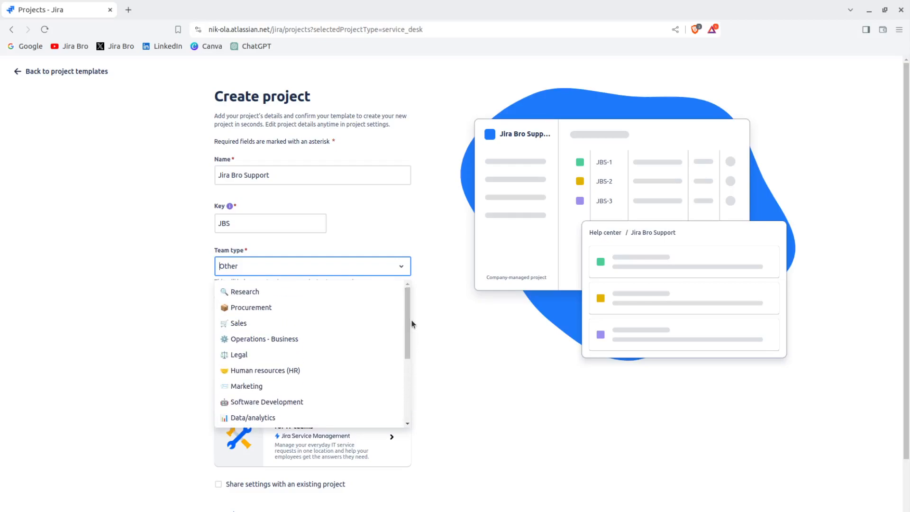
Set team type to Operations - Business and channel access to Restricted.
left_click(348, 339)
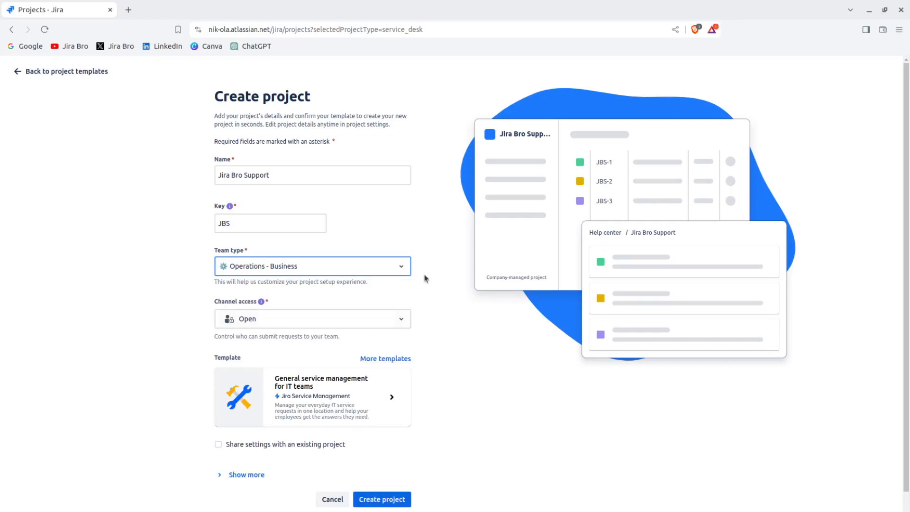
left_click(394, 267)
left_click(394, 267)
left_click(334, 326)
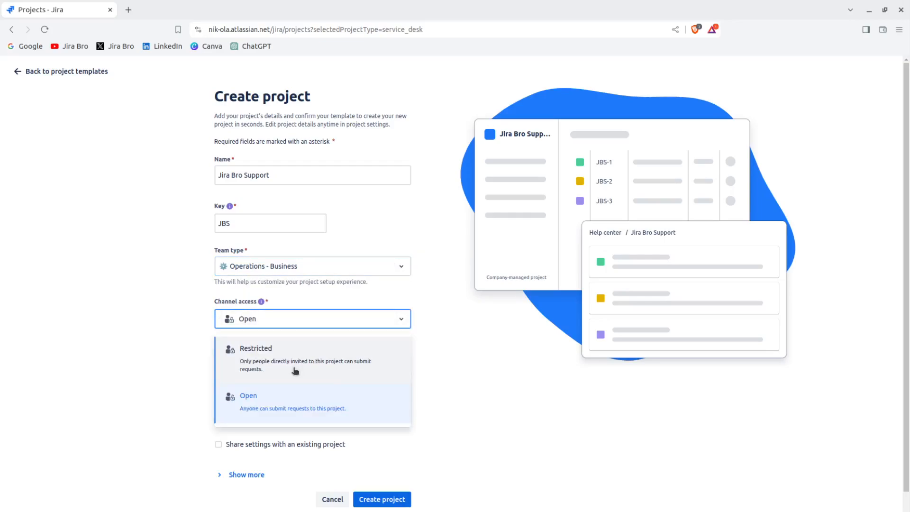
left_click(315, 415)
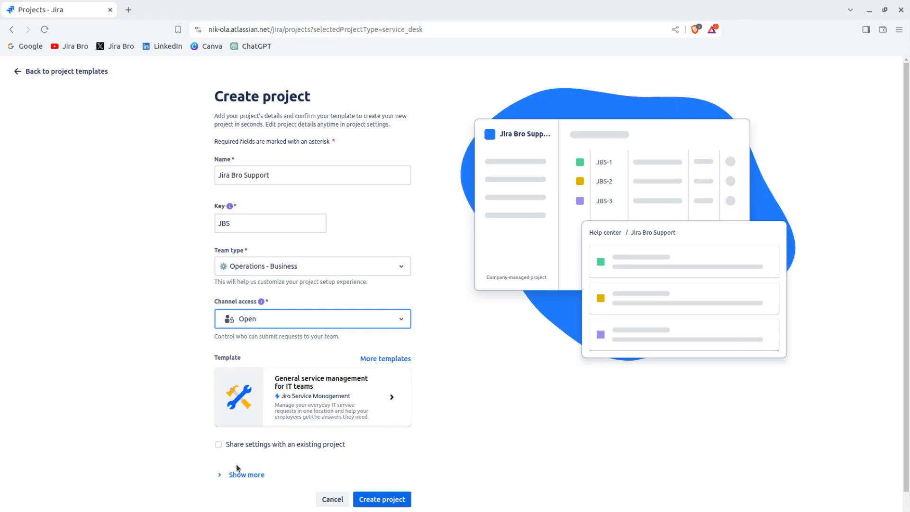
left_click(329, 326)
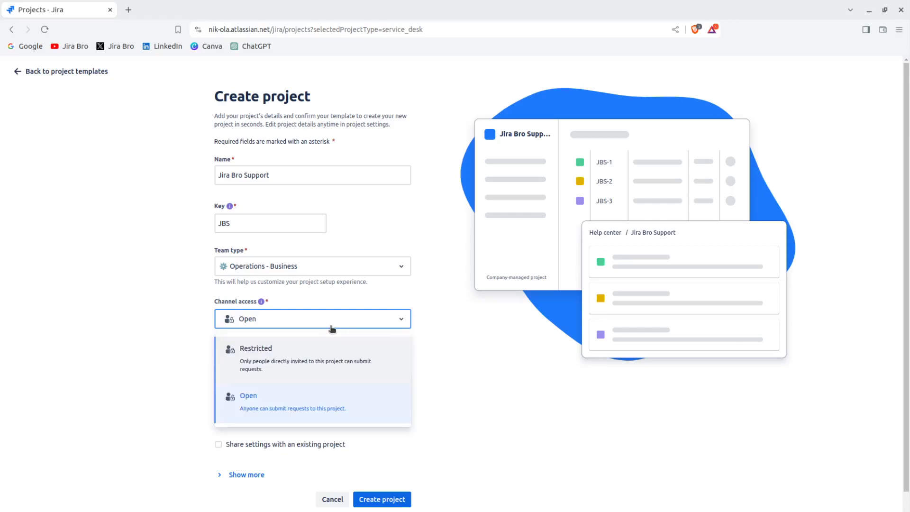
left_click(294, 361)
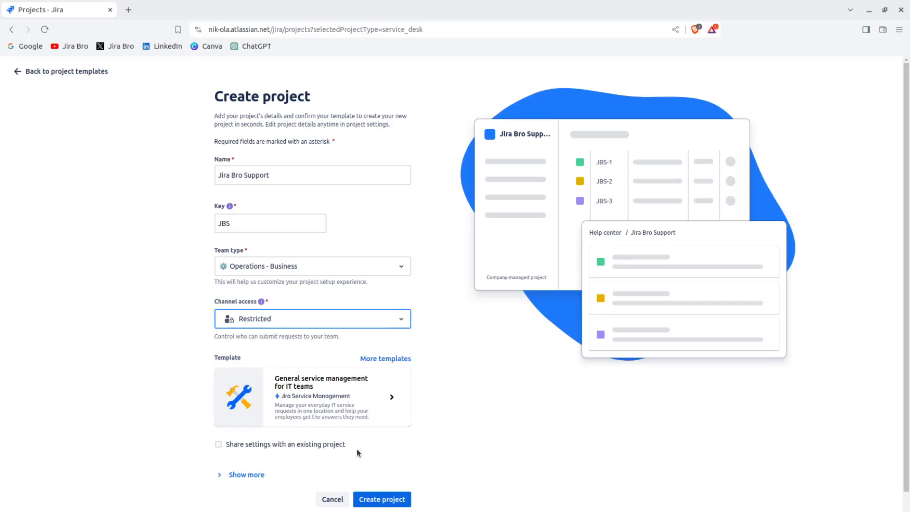
Reveal the extra settings and create the Jira Bro Support project.
left_click(226, 475)
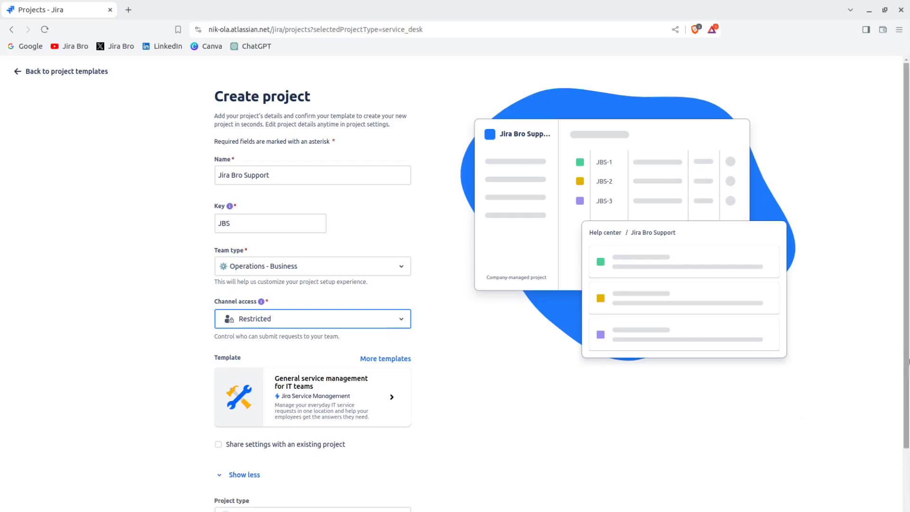
left_click_drag(905, 338, 896, 452)
left_click(398, 478)
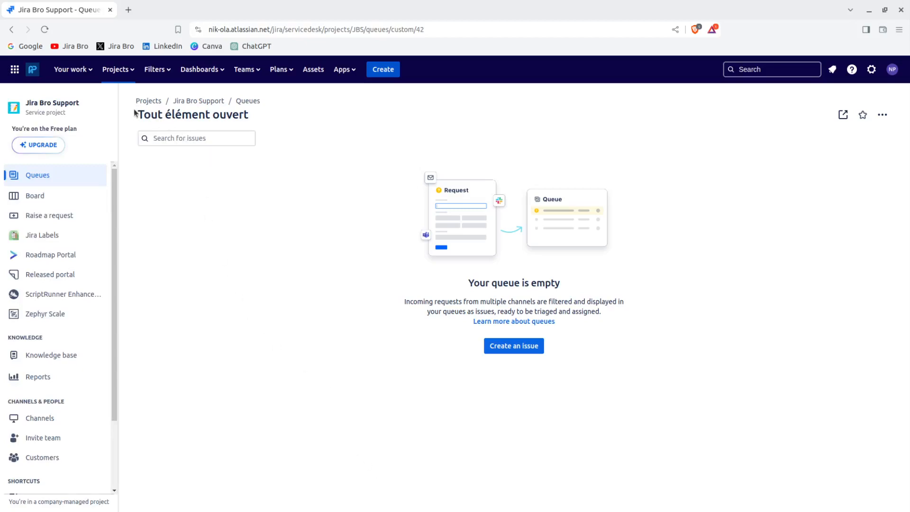
Check the empty 'Tout élément ouvert' queue and its action options menu.
left_click_drag(134, 114, 261, 121)
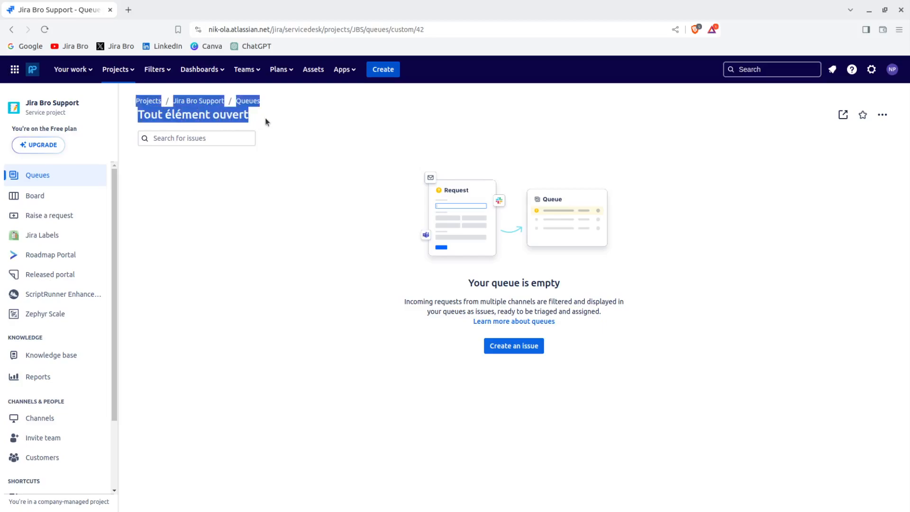
left_click(266, 121)
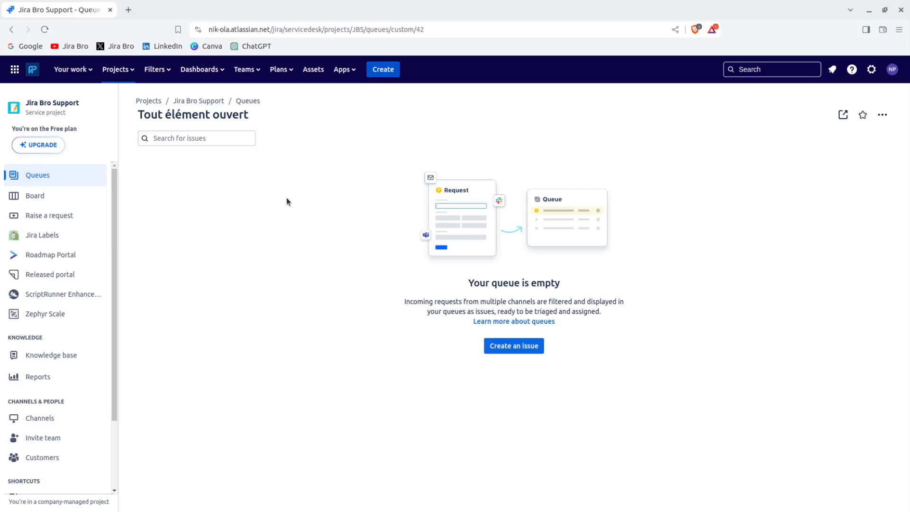
left_click(882, 117)
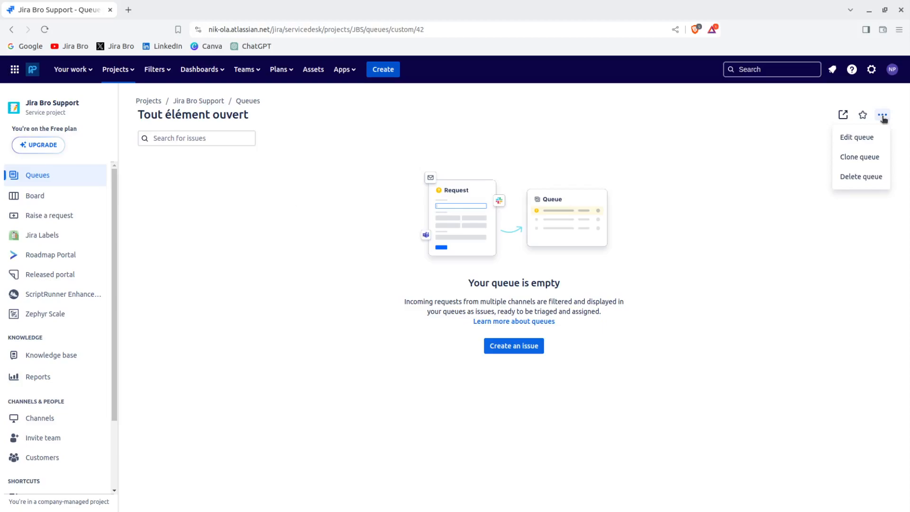
left_click(884, 119)
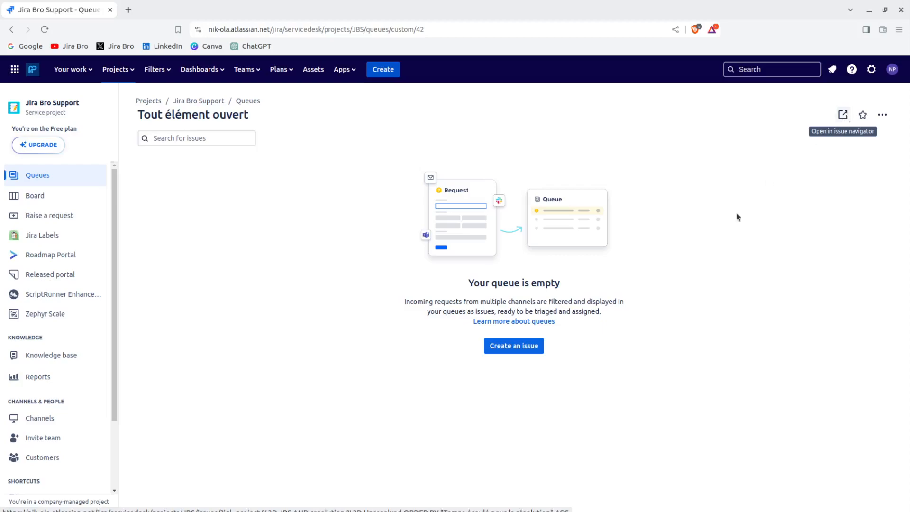
Start a new issue, keeping type Tâche, with request type Poser une question.
left_click(538, 347)
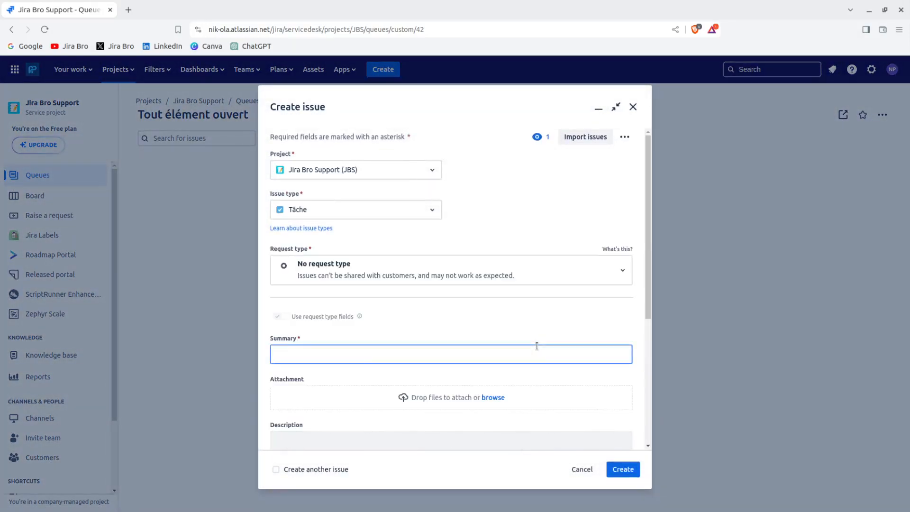
left_click(420, 216)
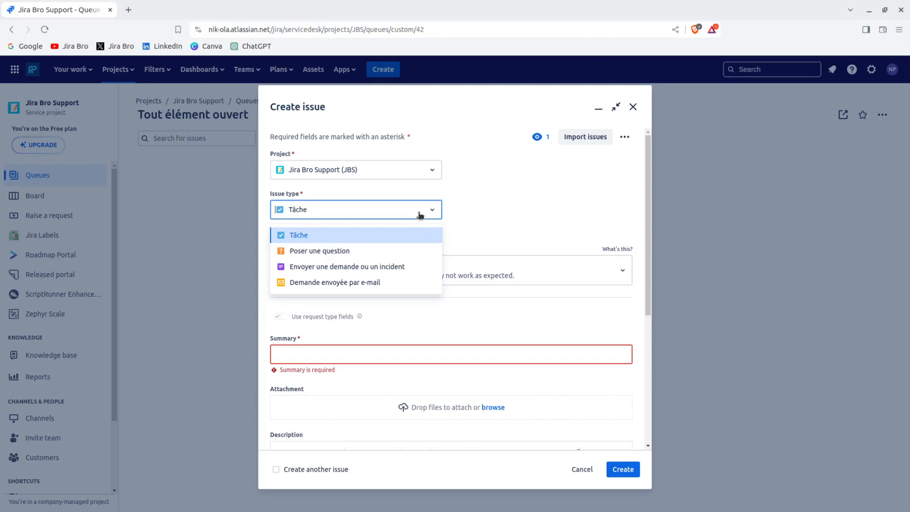
left_click(420, 214)
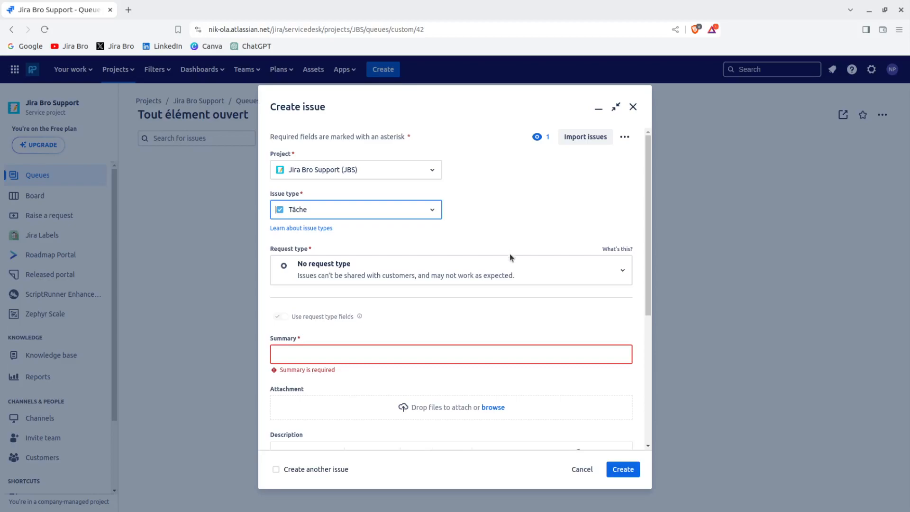
left_click(524, 280)
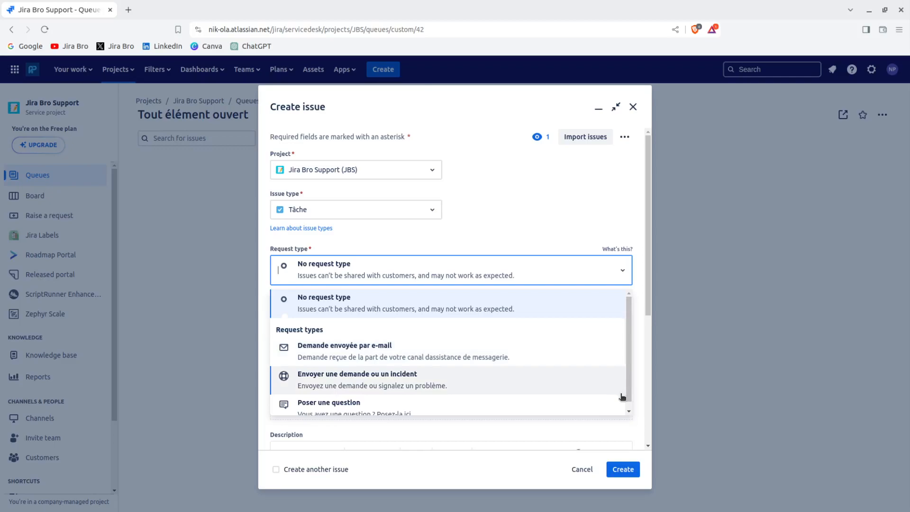
left_click(526, 407)
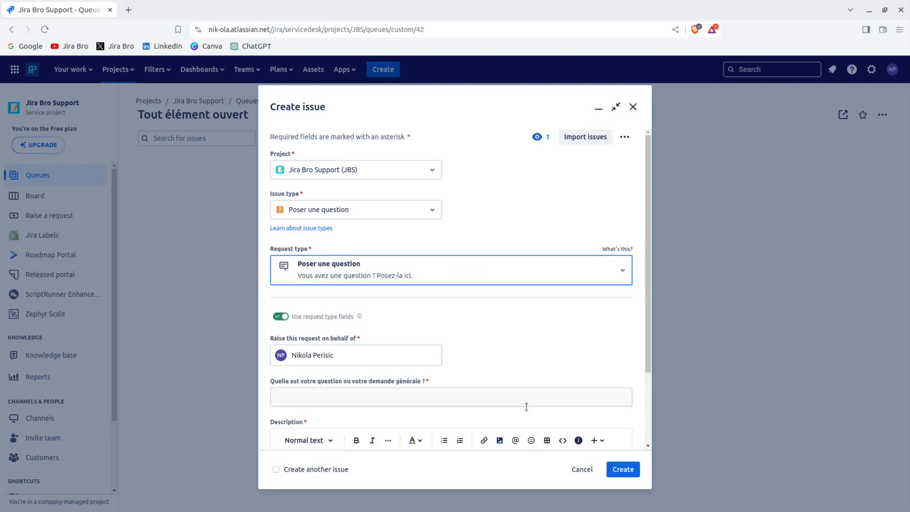
Enter question 'How does this work?' and description 'How it works, really?', then submit.
left_click_drag(650, 268, 640, 349)
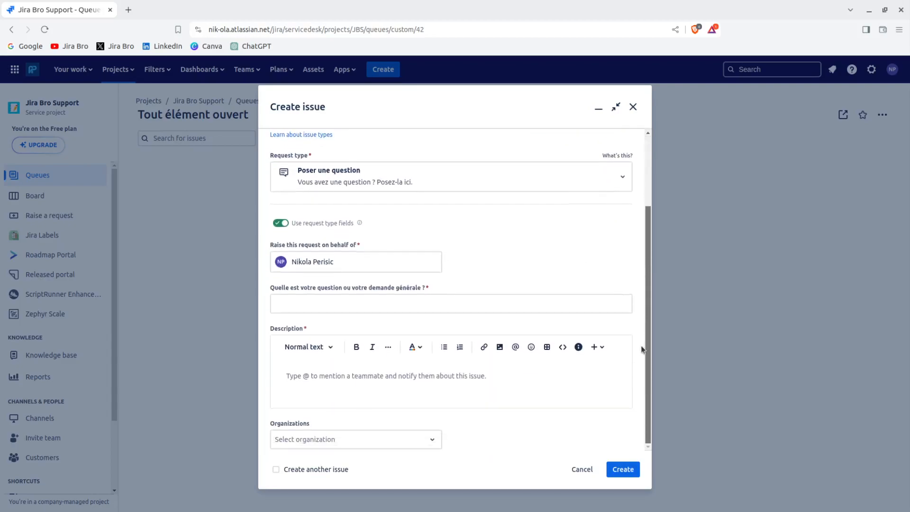
left_click(501, 305)
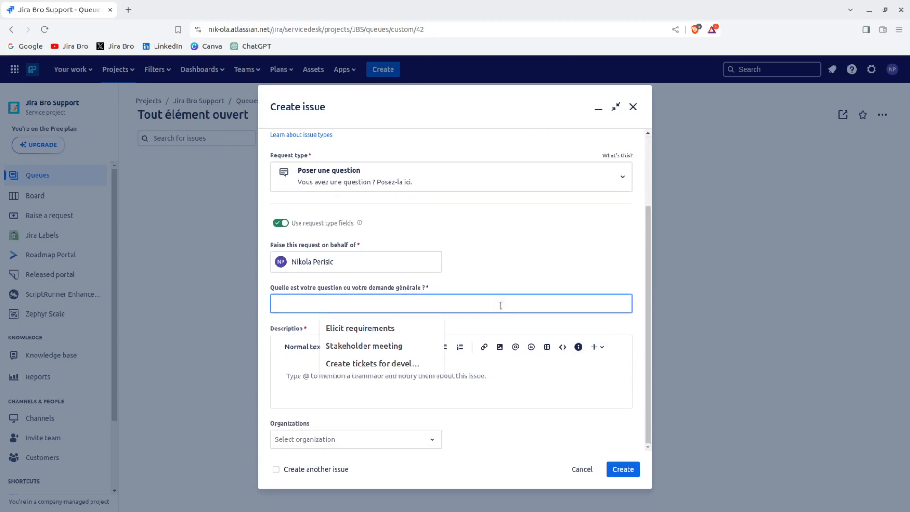
type("How ")
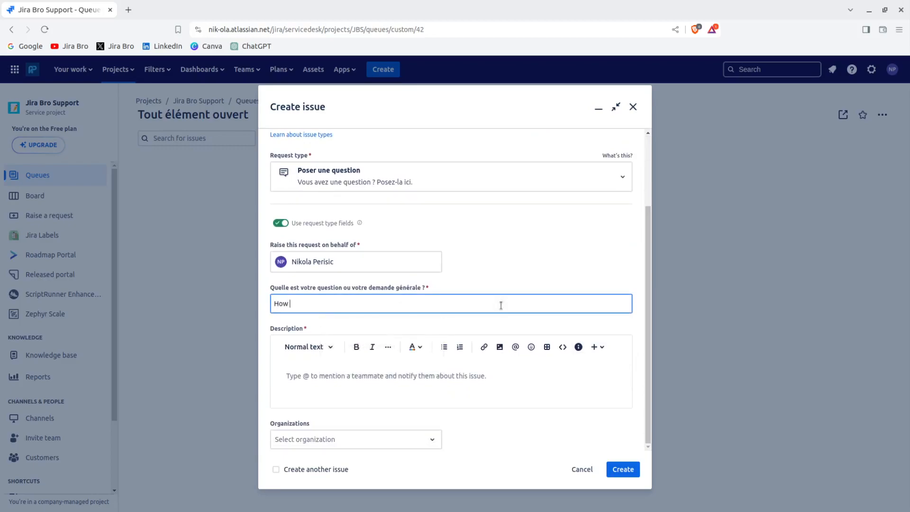
type("does this work?")
left_click(388, 374)
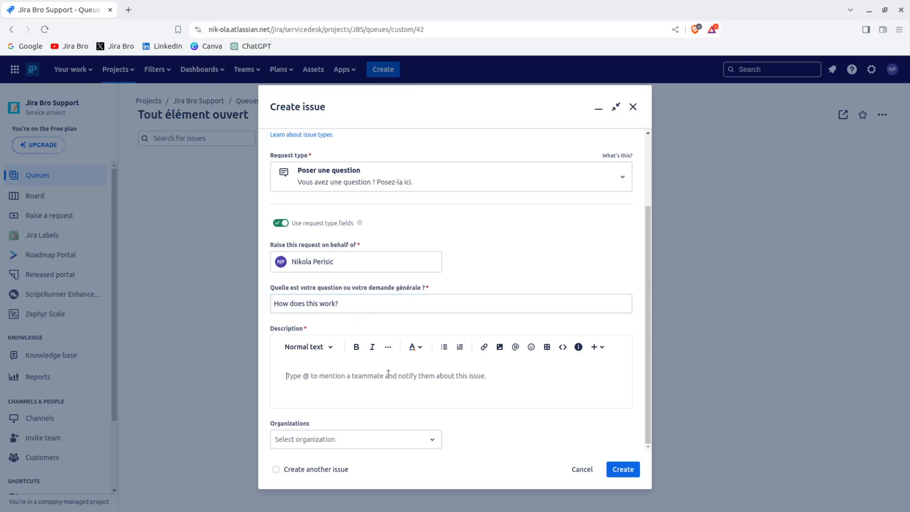
type("How it works, really?")
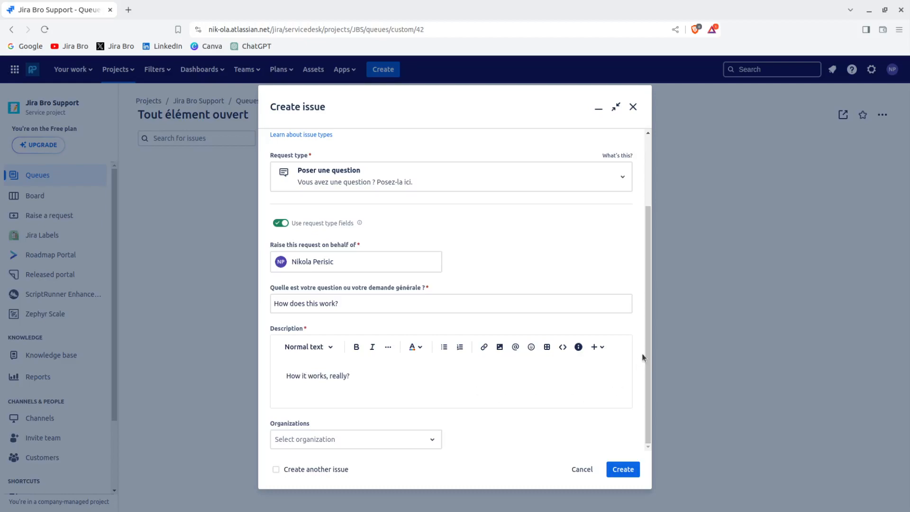
left_click(437, 439)
left_click(437, 439)
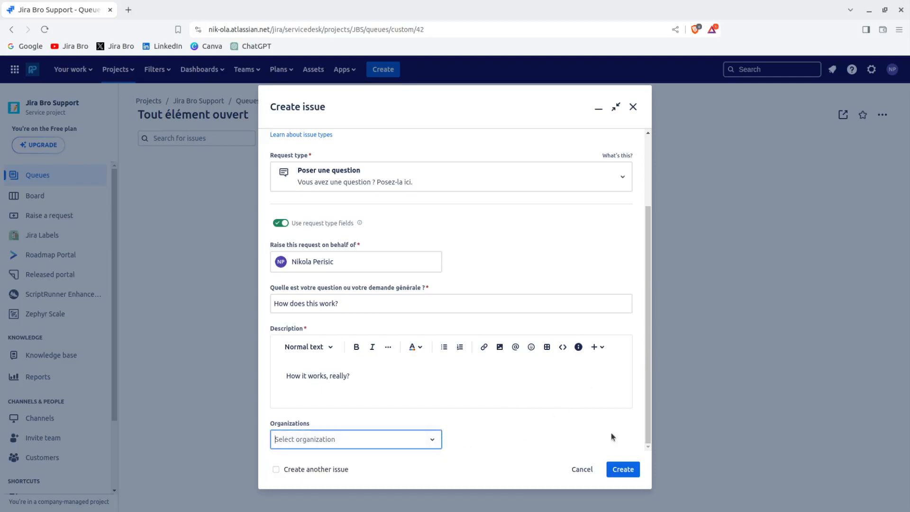
left_click(632, 475)
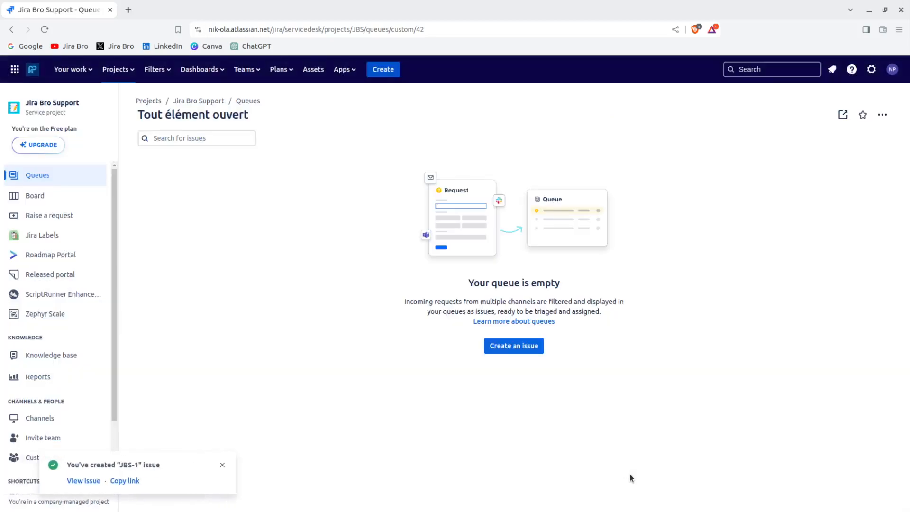
Reload the page so the queue lists JBS-1 'How does this work?'.
left_click(45, 29)
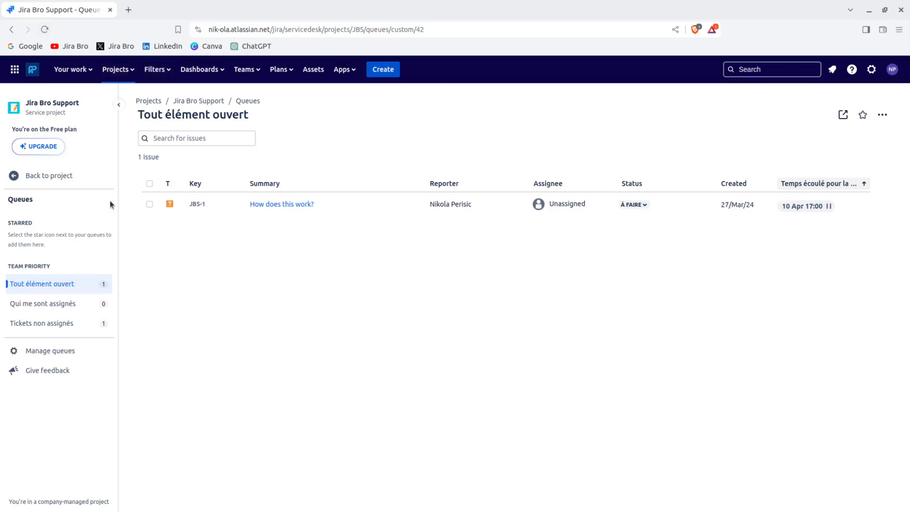
Open JBS-1 'How does this work?' from the queue.
left_click(274, 204)
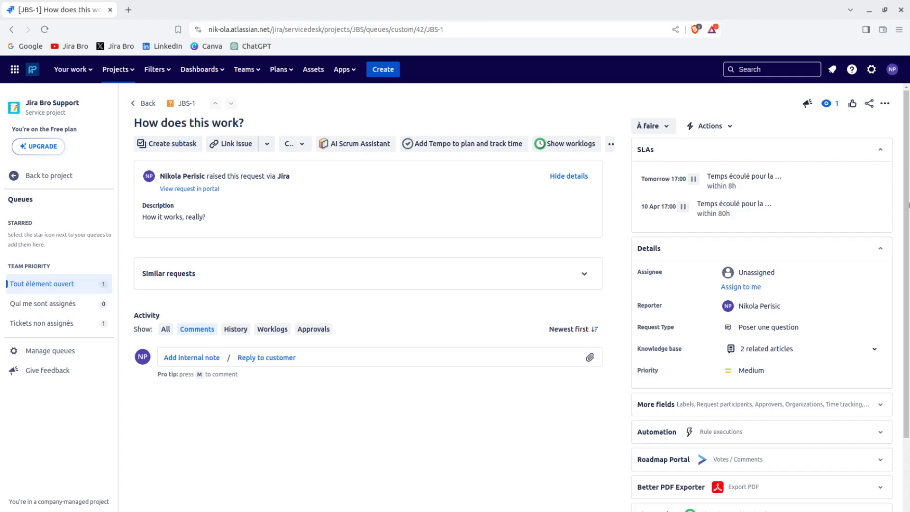
left_click(889, 106)
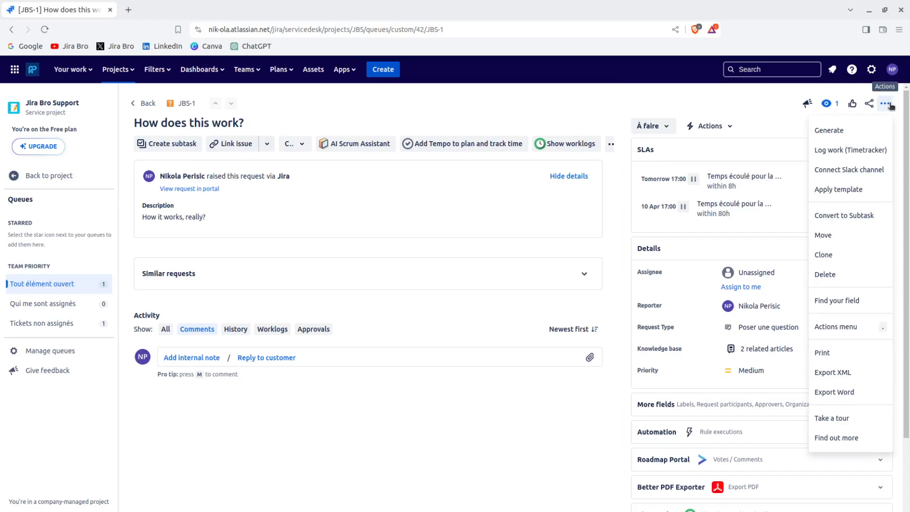
left_click(885, 104)
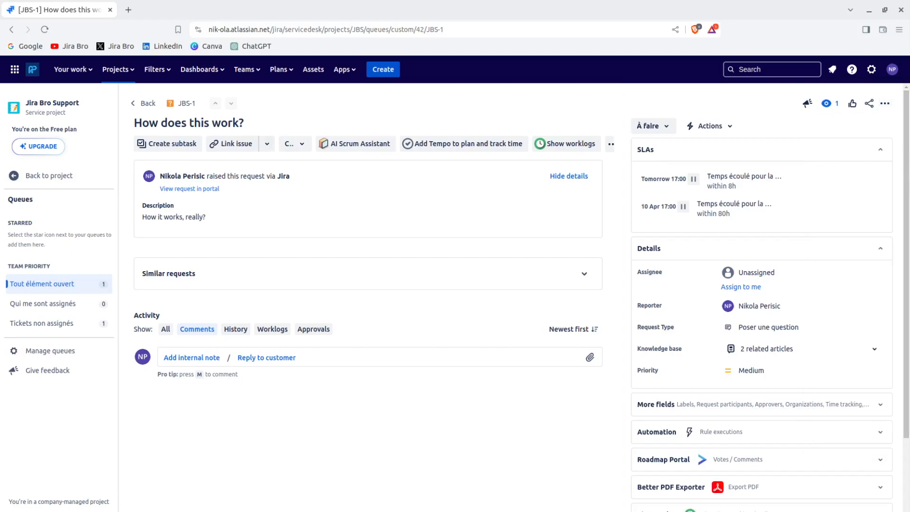
double_click(895, 249)
left_click(869, 351)
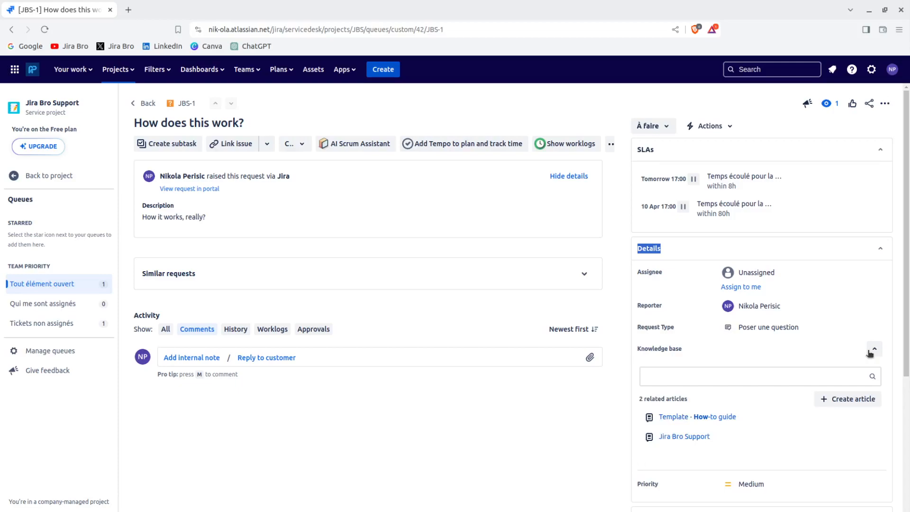
left_click(873, 349)
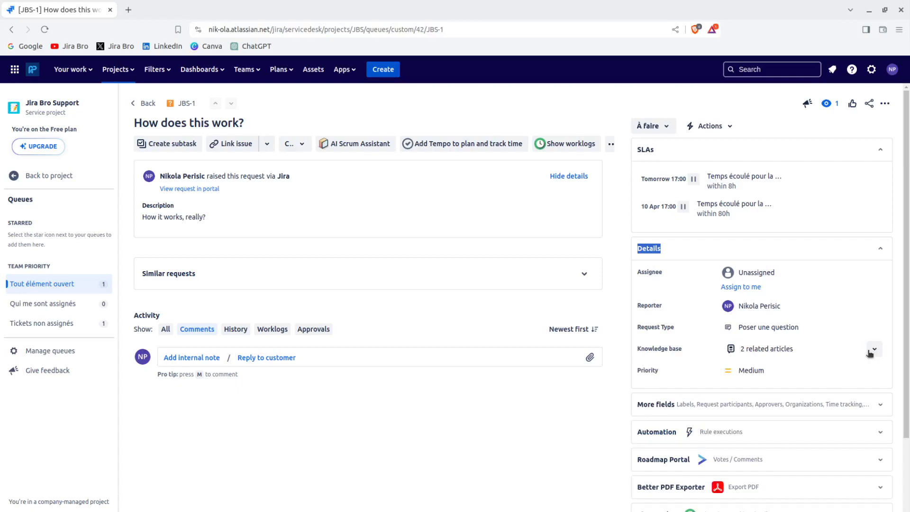
mouse_move(898, 327)
left_mouse_down()
mouse_move(900, 408)
mouse_move(908, 315)
left_mouse_up()
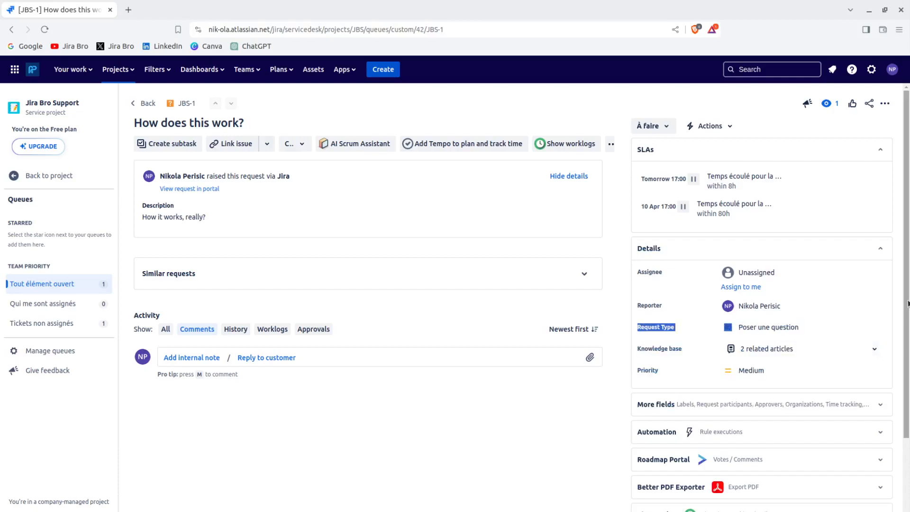
Expand JBS-1's More fields to show labels, approvers, organizations, due date and estimates.
scroll(768, 313, "down", 2)
left_click(768, 313)
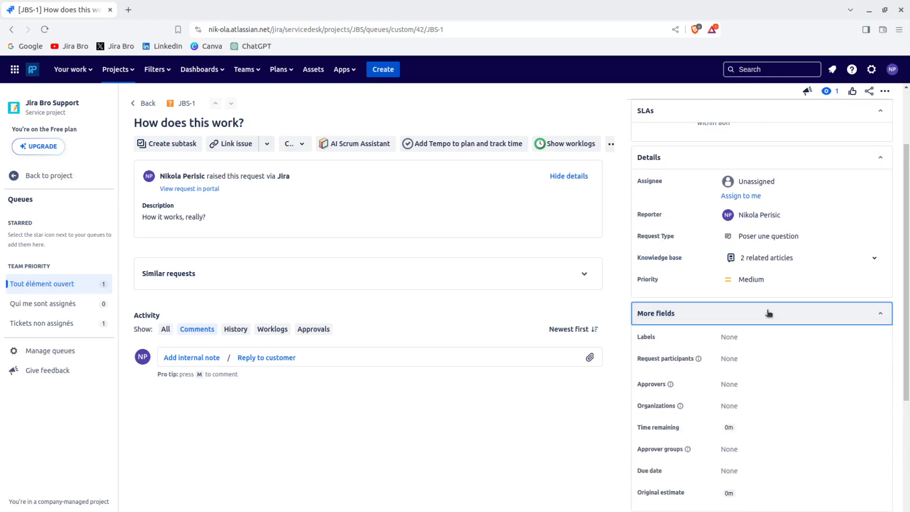
left_click_drag(898, 313, 909, 314)
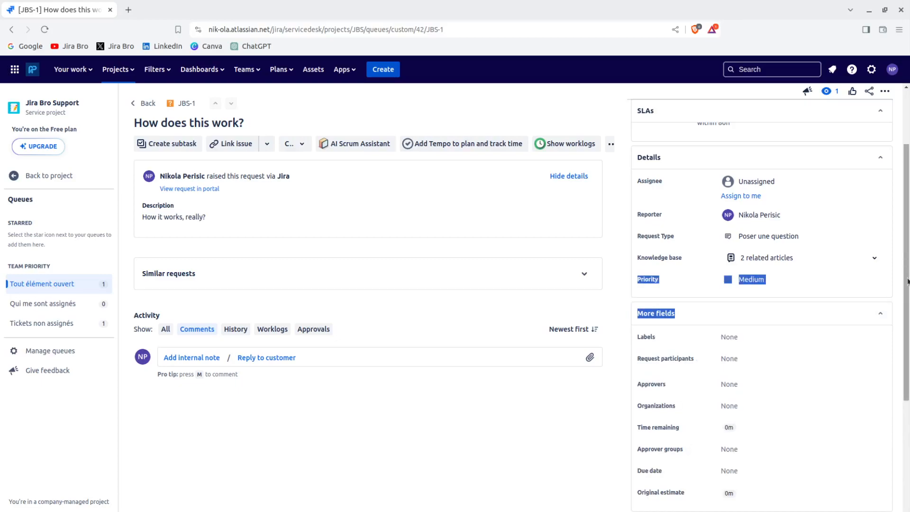
scroll(904, 281, "down", 3)
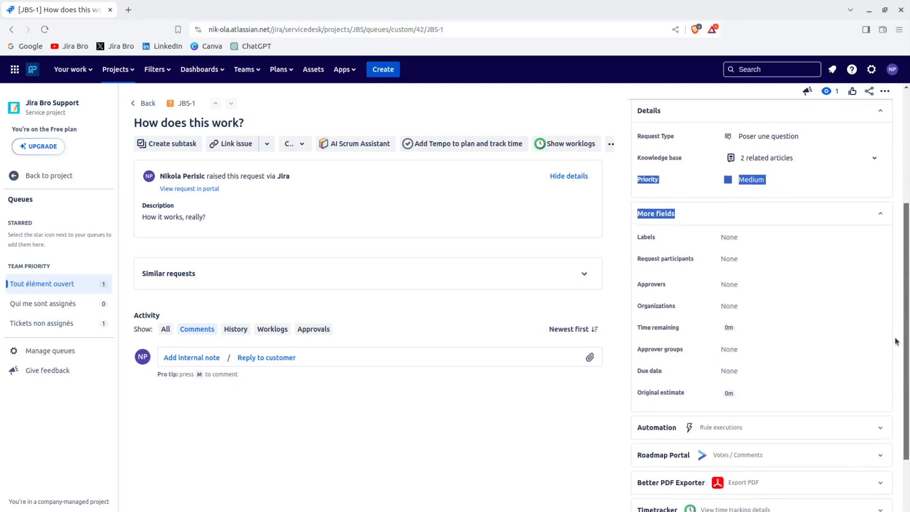
left_click(587, 439)
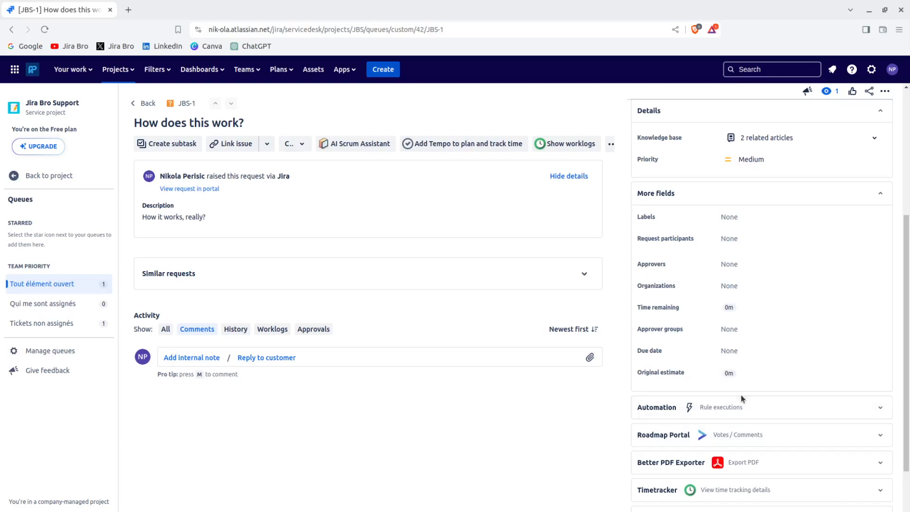
left_click_drag(909, 320, 906, 353)
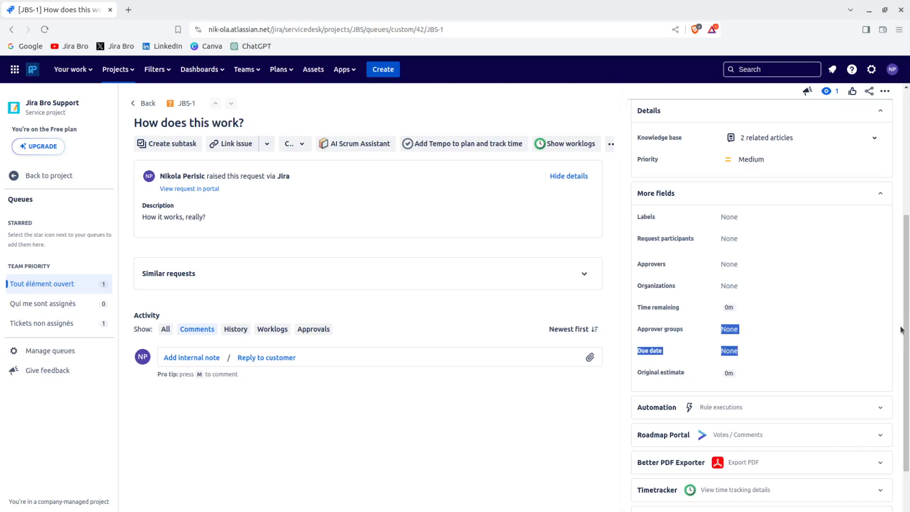
scroll(900, 332, "down", 2)
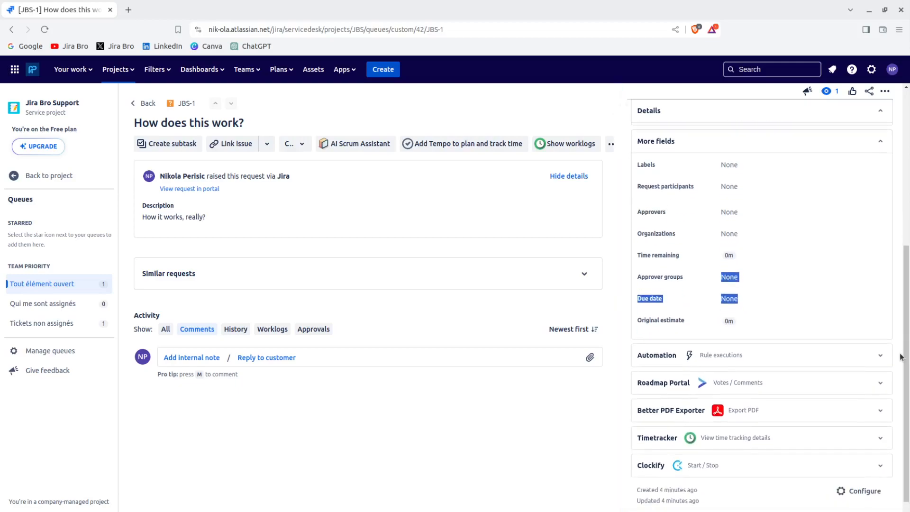
left_click(588, 413)
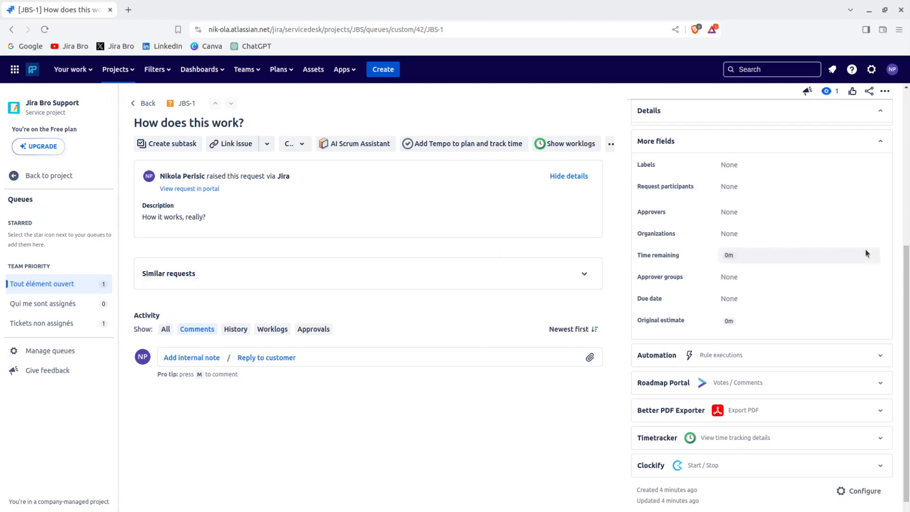
left_click_drag(908, 271, 909, 280)
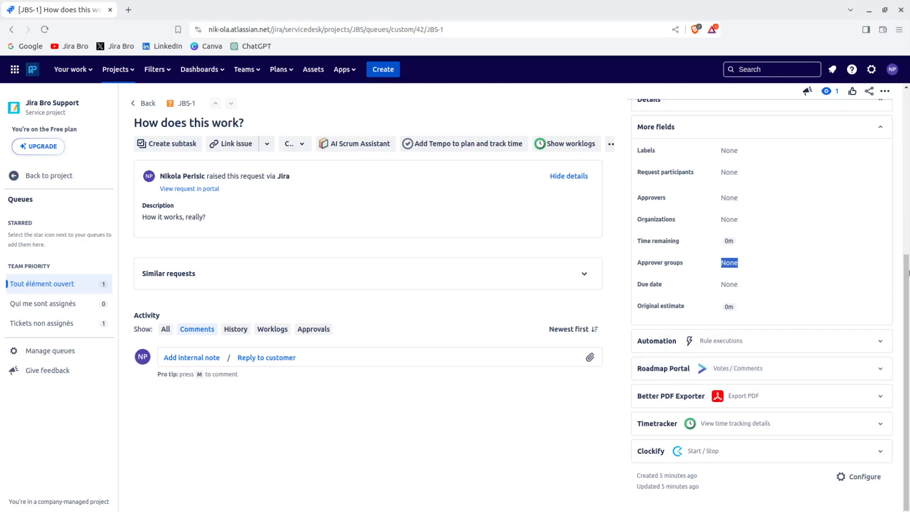
scroll(907, 271, "up", 2)
left_click_drag(908, 271, 889, 154)
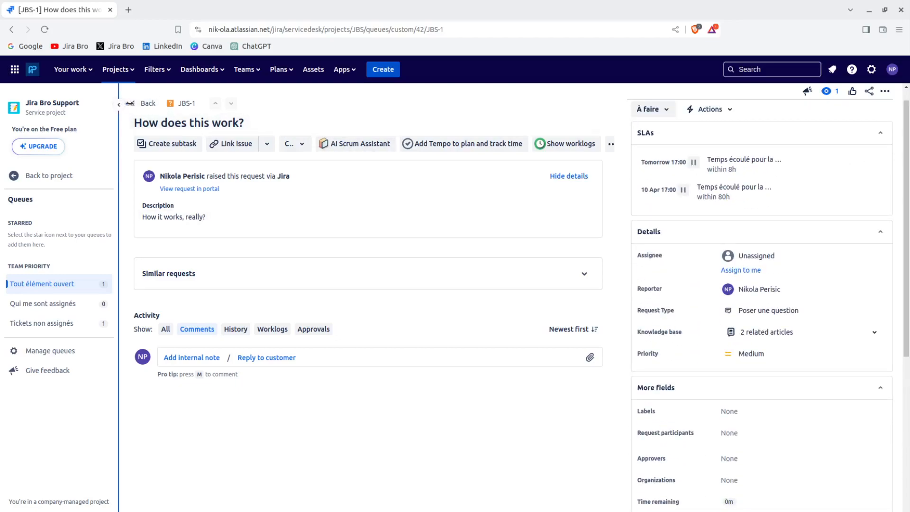
Close the customer portal tab and return to the 'Tout élément ouvert' queue.
left_click(145, 104)
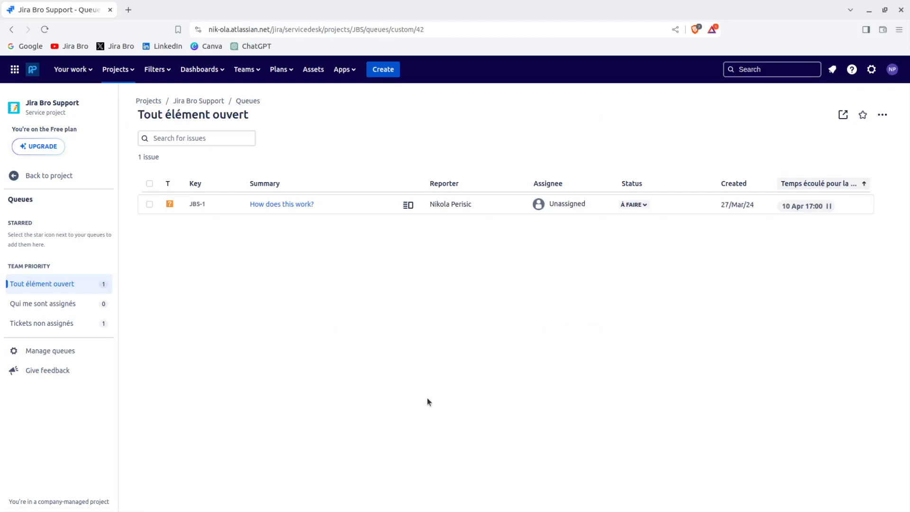
left_click(72, 183)
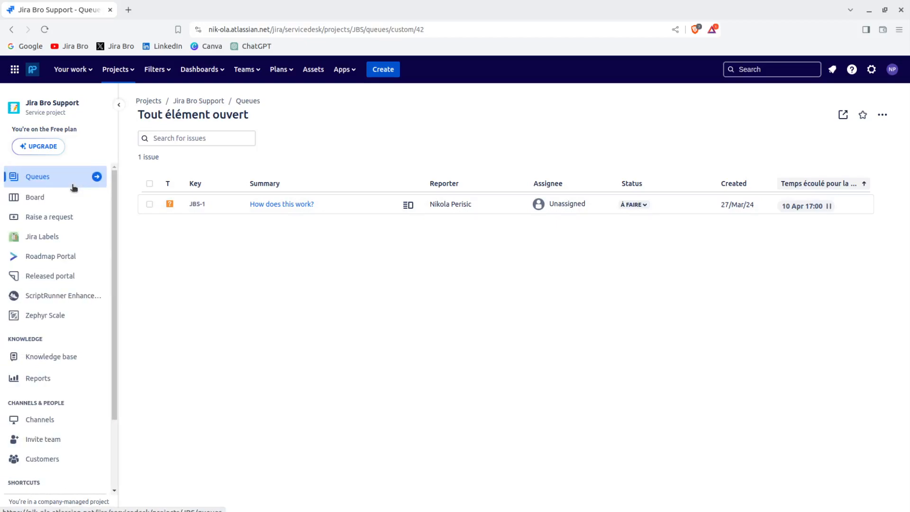
left_click(70, 216)
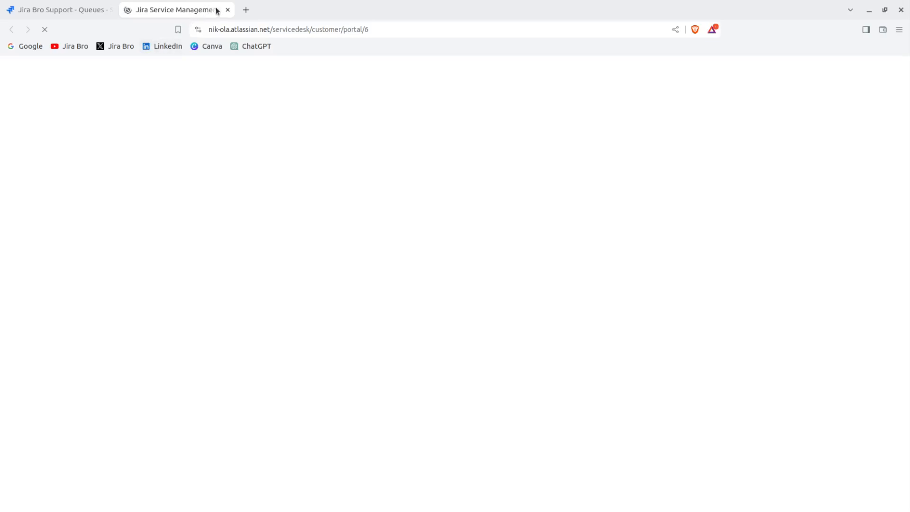
left_click(227, 10)
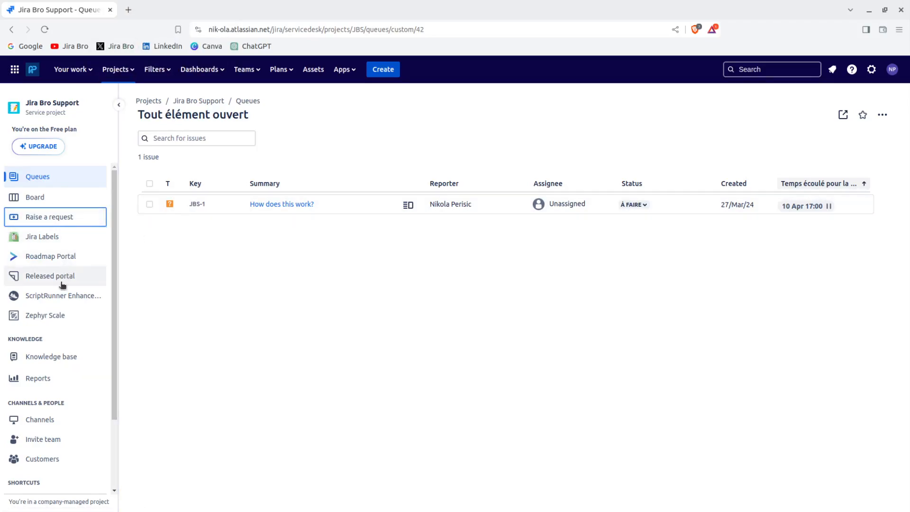
Open the JBS board, where JBS-1 'How does this work?' sits alone in To Do.
left_click(54, 199)
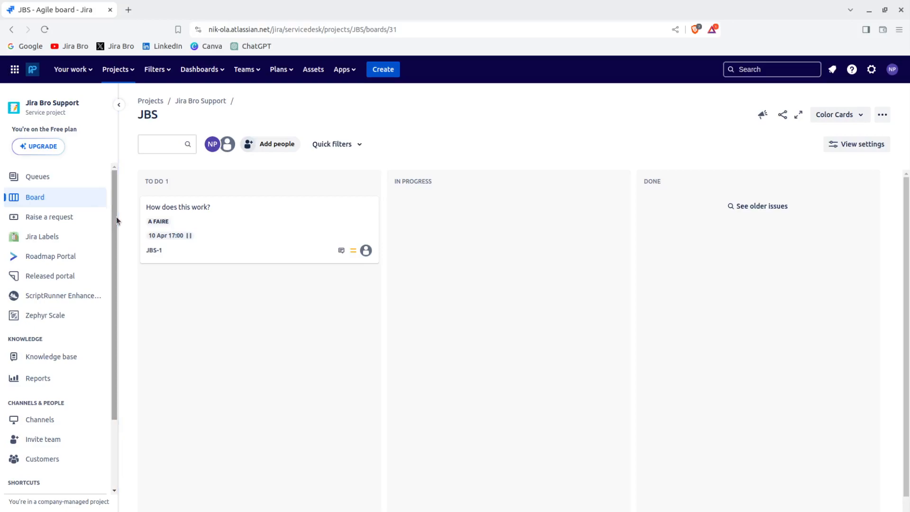
Scroll the project sidebar down to Knowledge base and open its Articles list.
left_click_drag(116, 217, 85, 283)
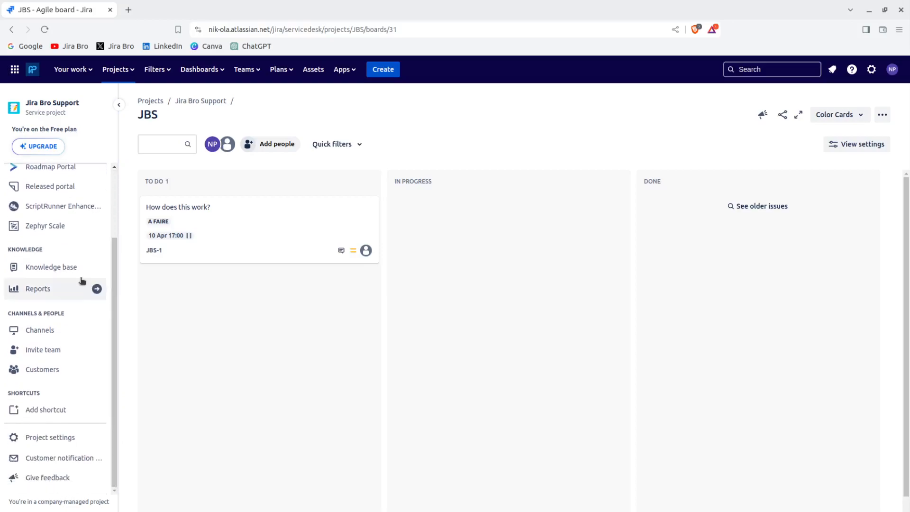
left_click(80, 267)
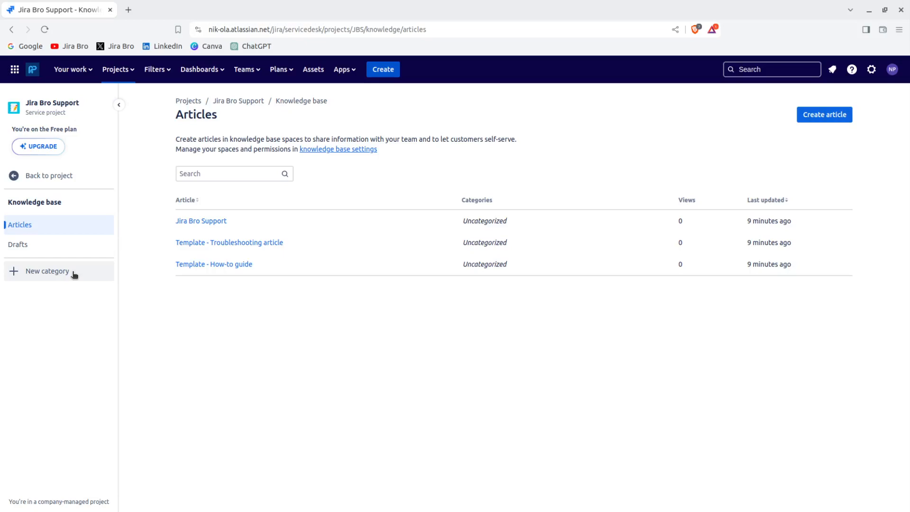
Leave the Knowledge base sidebar for the full project navigation.
left_click(53, 179)
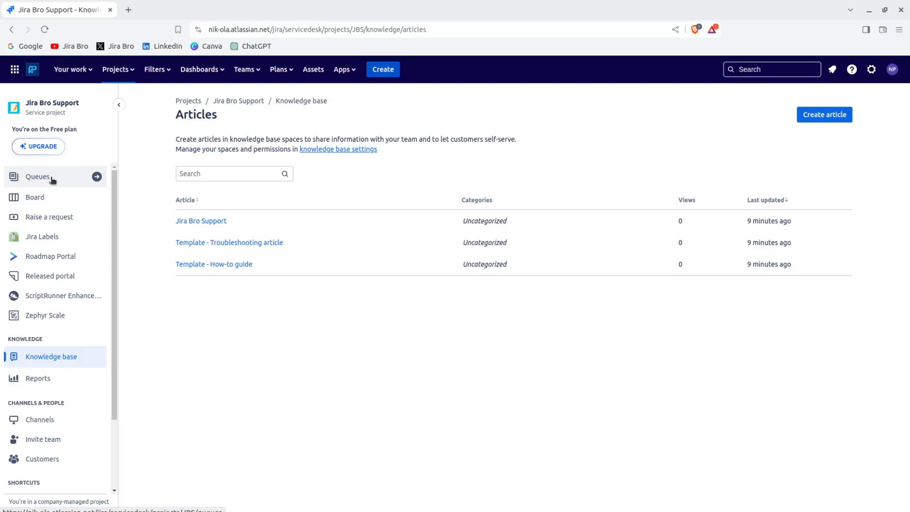
Open Reports, review the Workload agent list, then show the Customer satisfaction report.
left_click(49, 377)
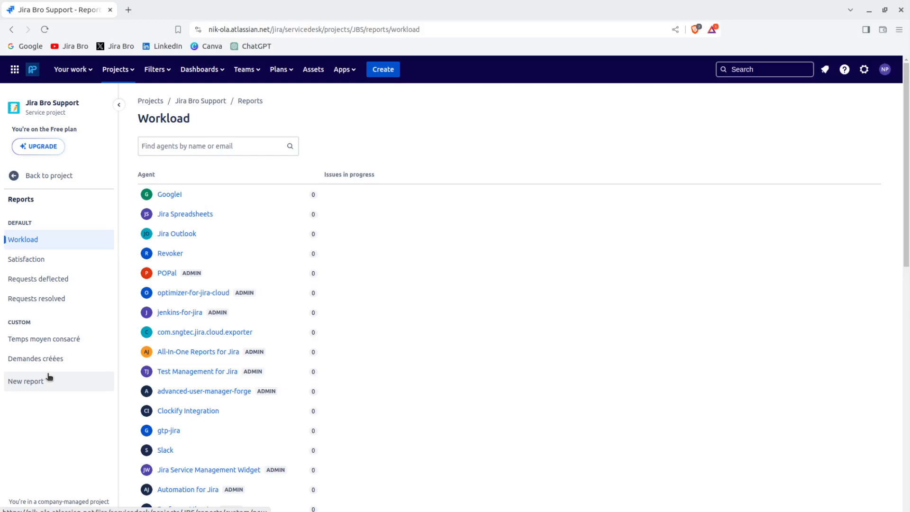
scroll(569, 229, "down", 5)
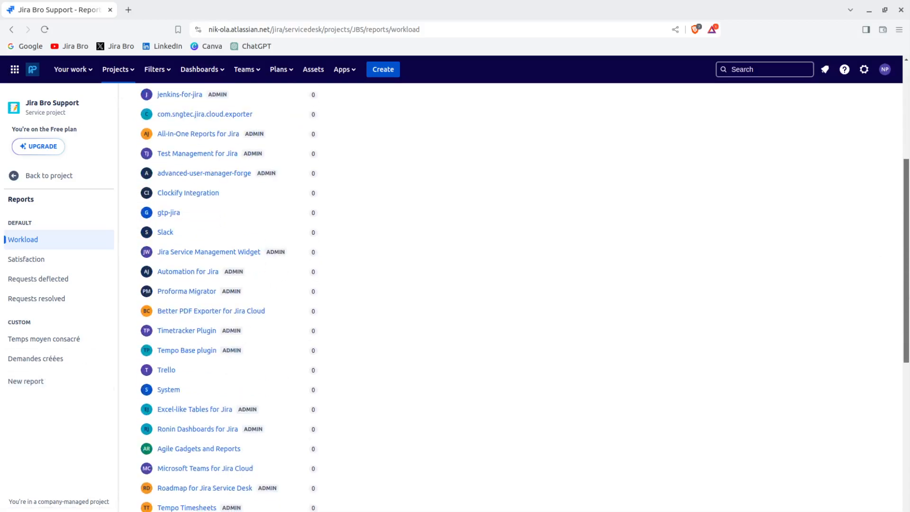
scroll(907, 431, "down", 7)
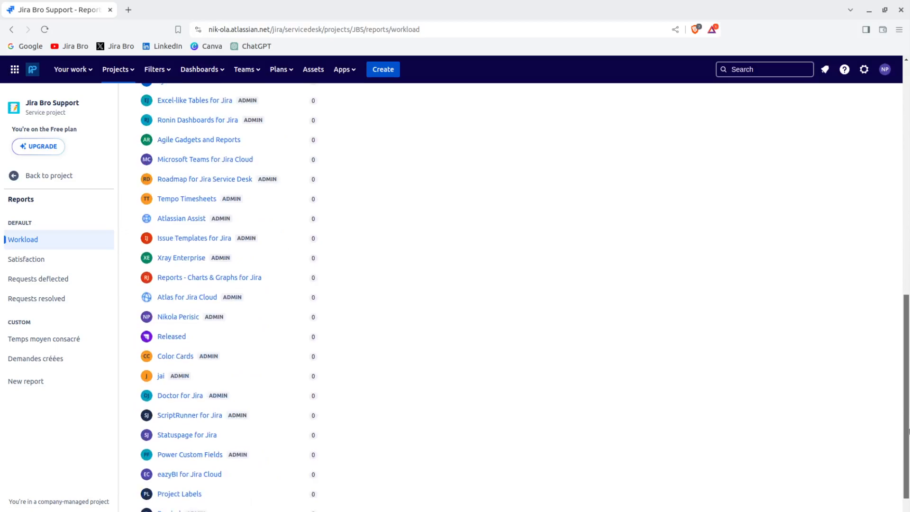
scroll(907, 431, "down", 1)
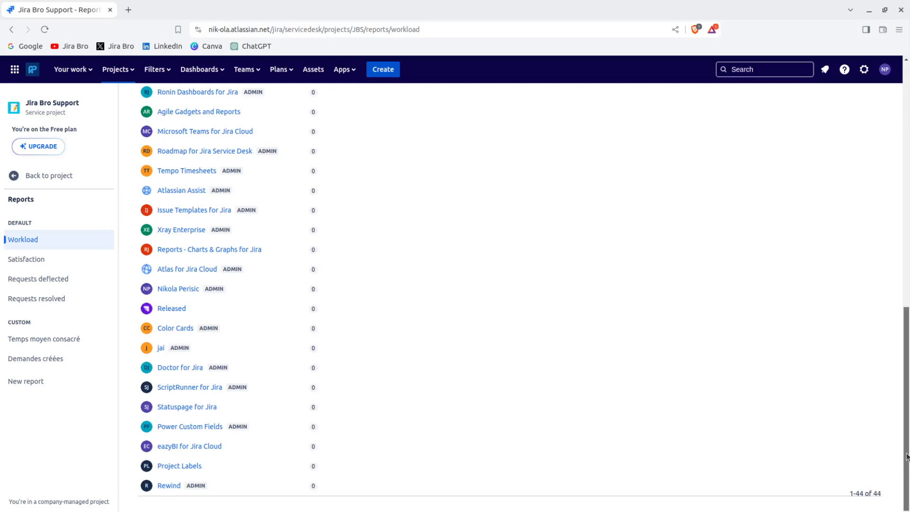
left_click_drag(906, 456, 811, 149)
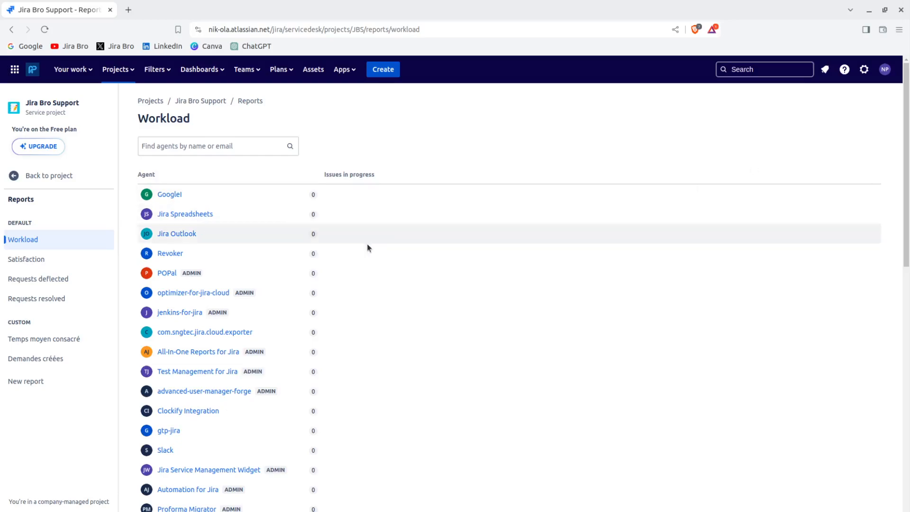
left_click(73, 267)
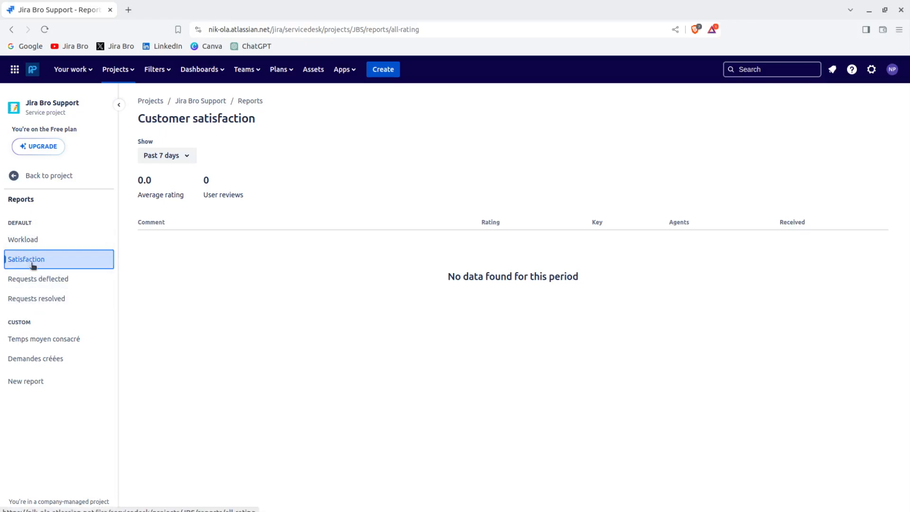
Show the Requests resolved report, then return to project navigation and reveal the Channels flyout.
left_click(42, 302)
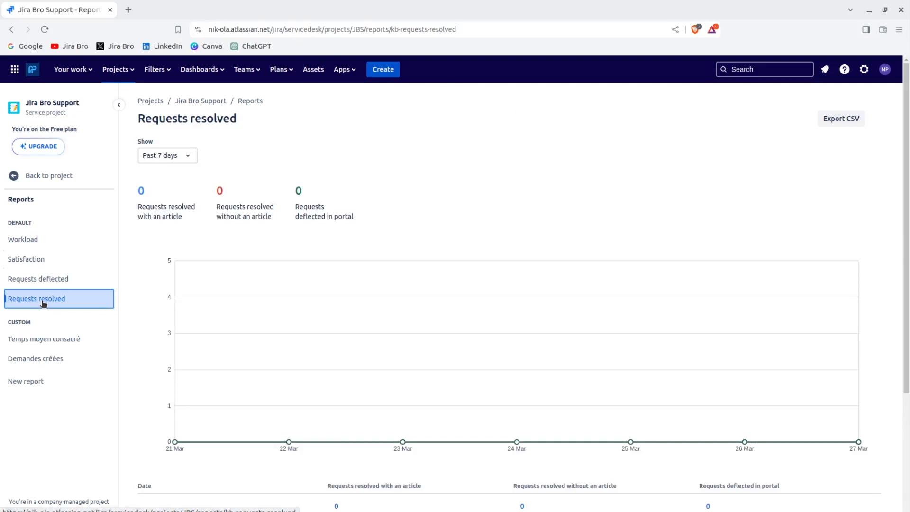
left_click(23, 179)
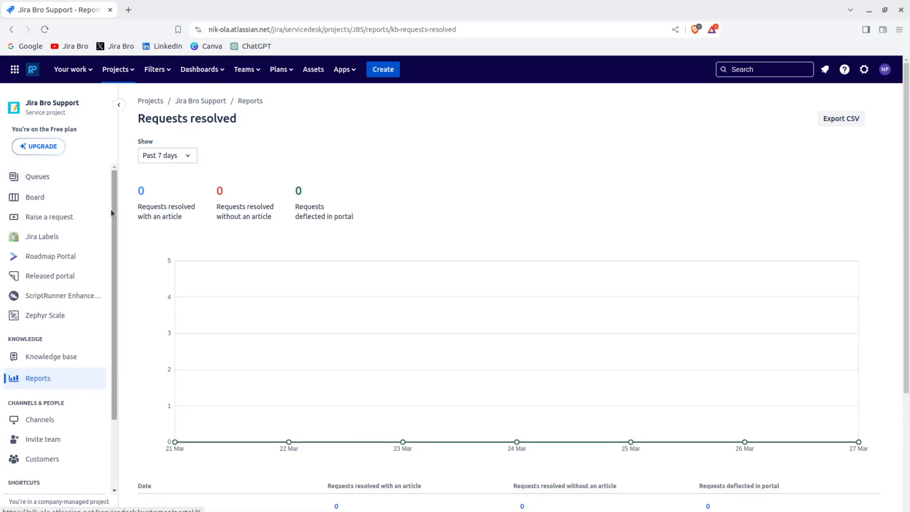
scroll(103, 331, "down", 3)
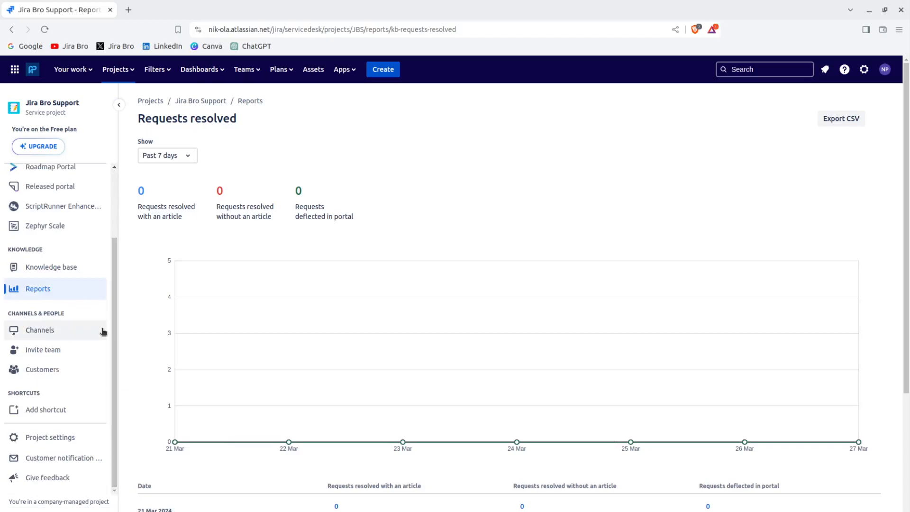
mouse_move(103, 332)
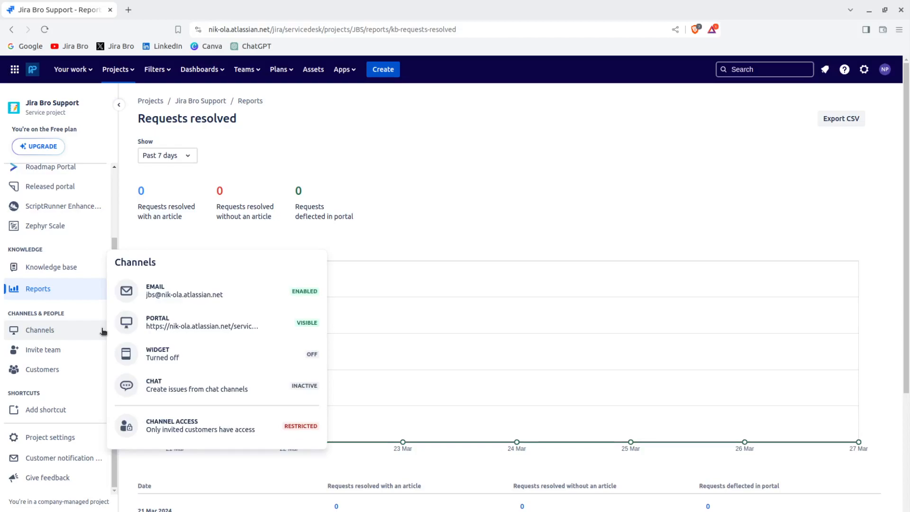
Open the Jira Bro Support customer portal from the Channels Portal row in a new tab.
mouse_move(149, 332)
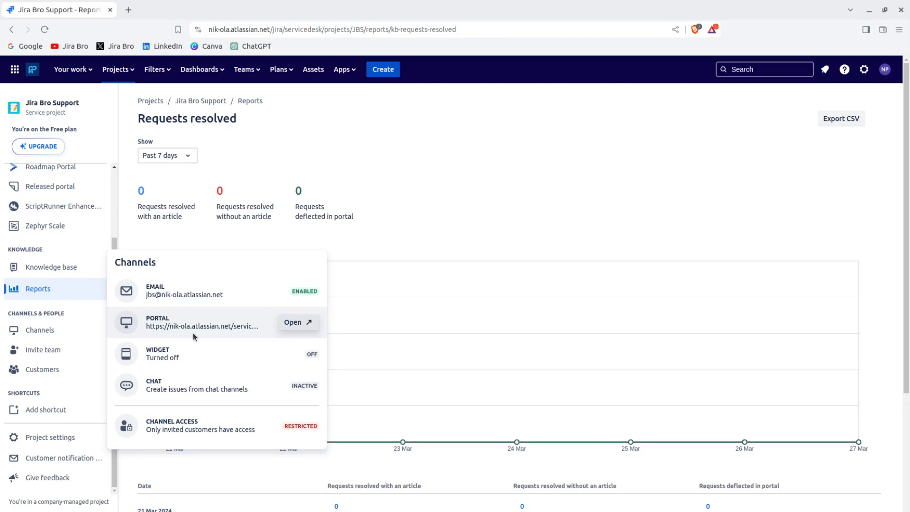
left_click(291, 321)
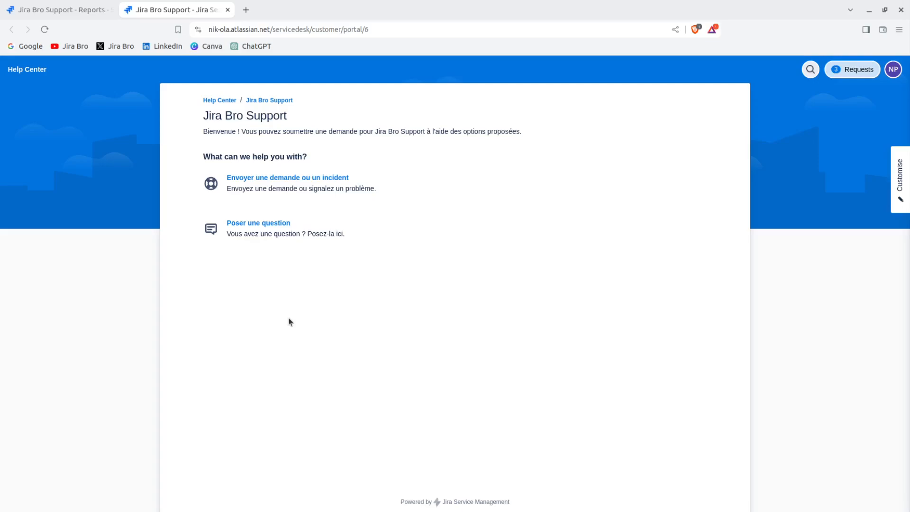
Preview the help center home page layout editor, cancel without changes, and reopen Customise options.
left_click(904, 179)
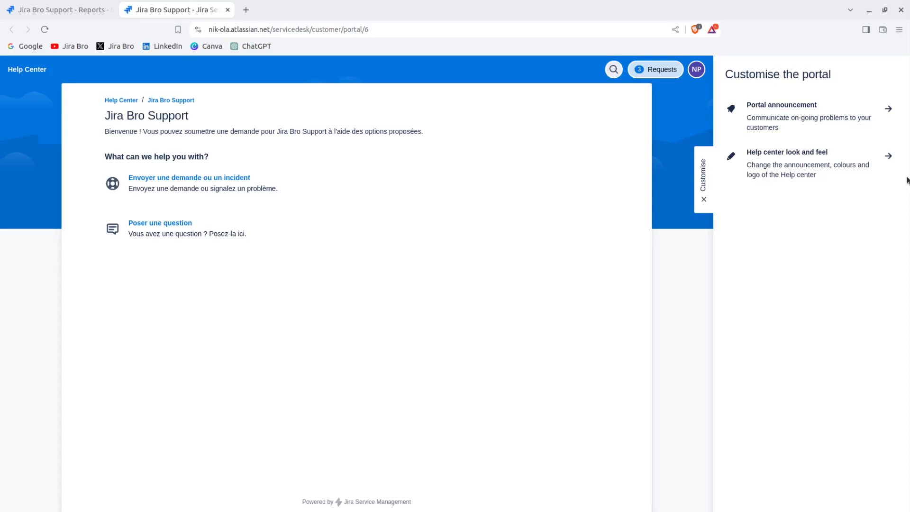
left_click(846, 164)
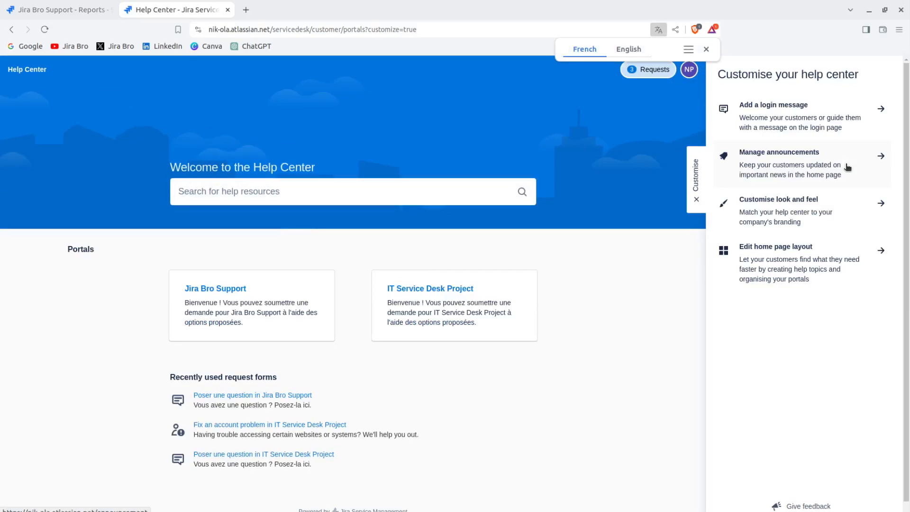
left_click(796, 247)
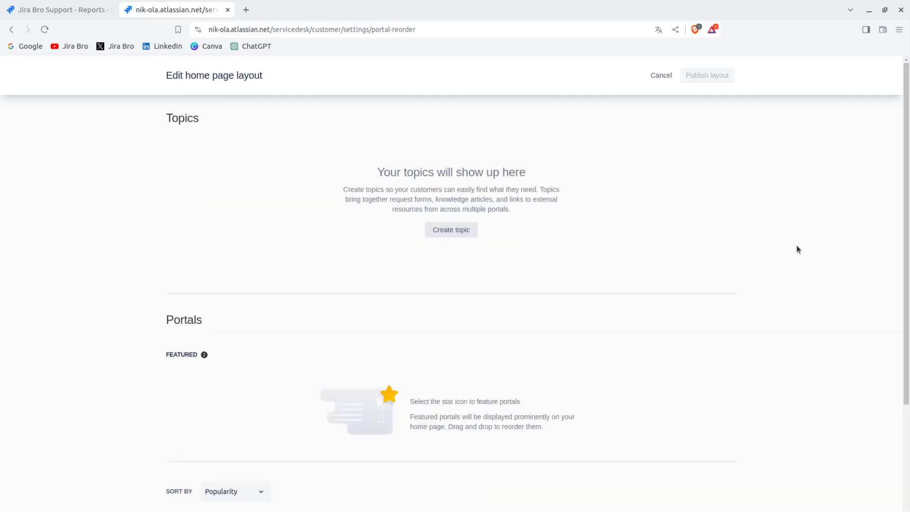
left_click_drag(907, 214, 870, 192)
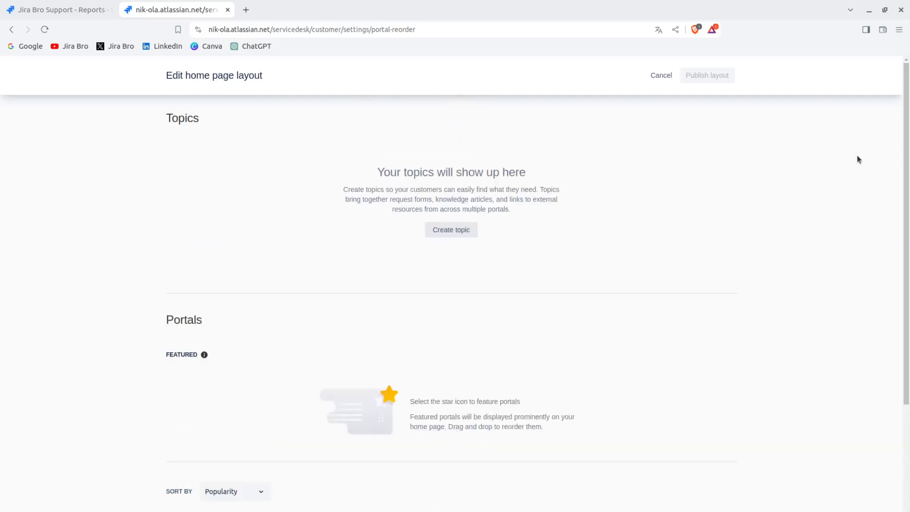
left_click(672, 77)
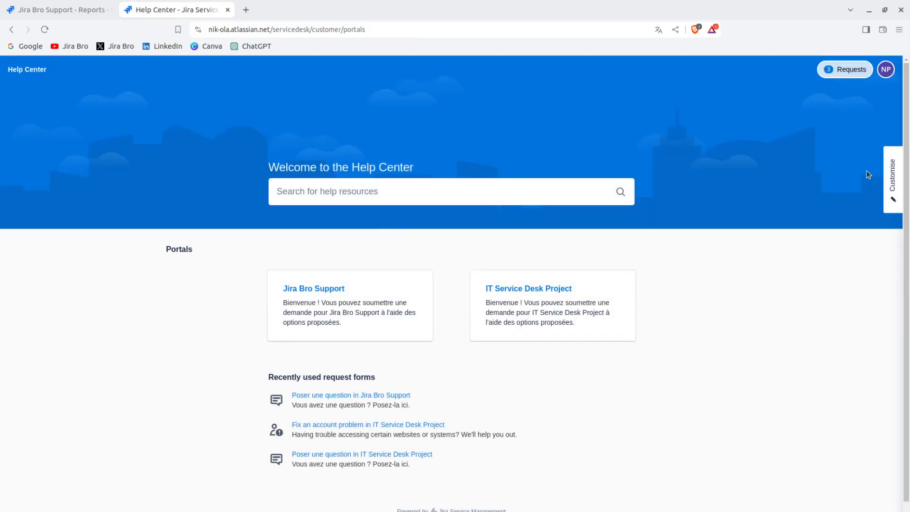
left_click(897, 185)
Rename the help center to 'JIra Bro SUpport', set home page title 'JB Support', and save.
left_click(810, 205)
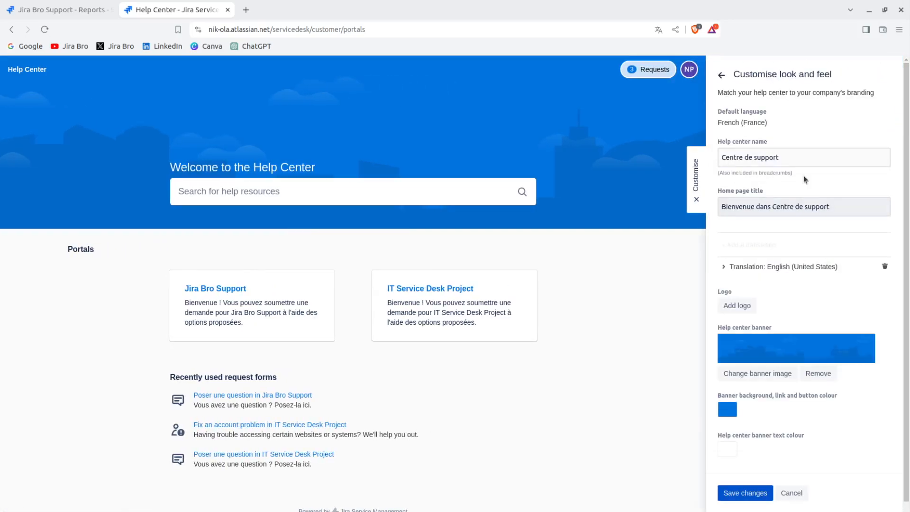
left_click(784, 156)
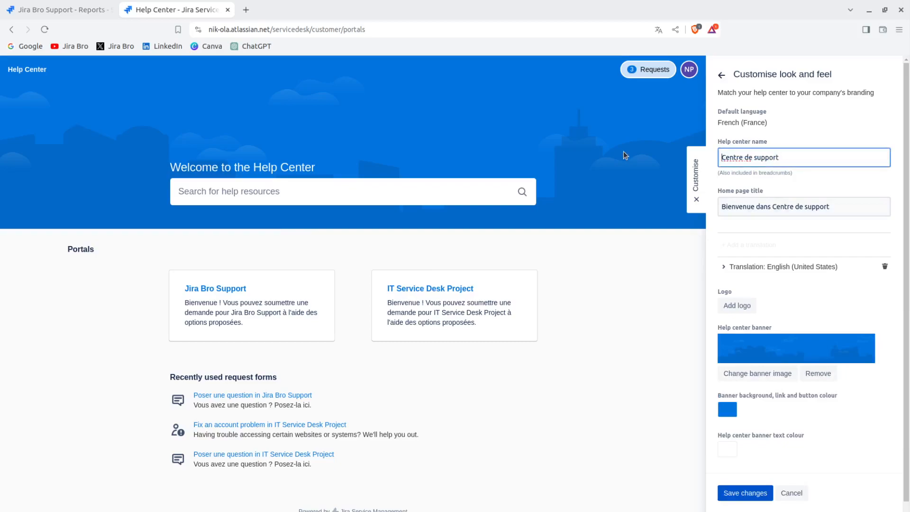
type("Ji")
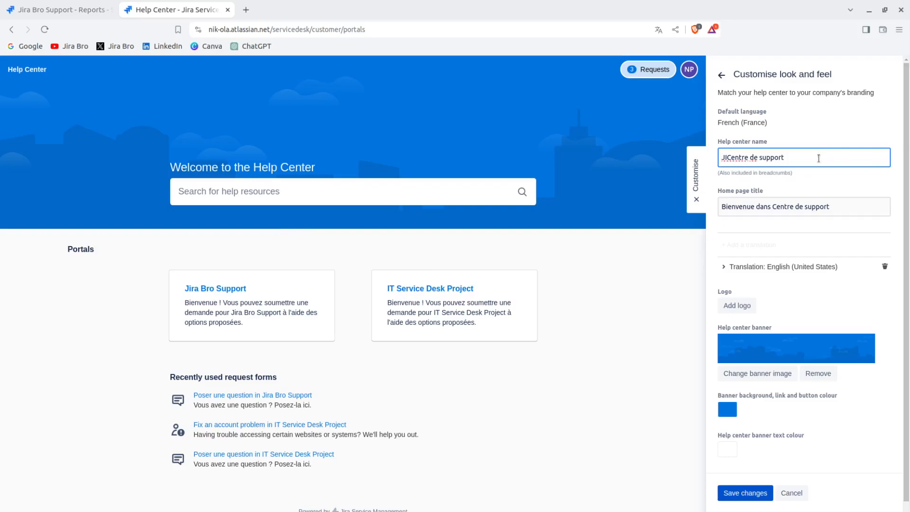
key("ctrl+a")
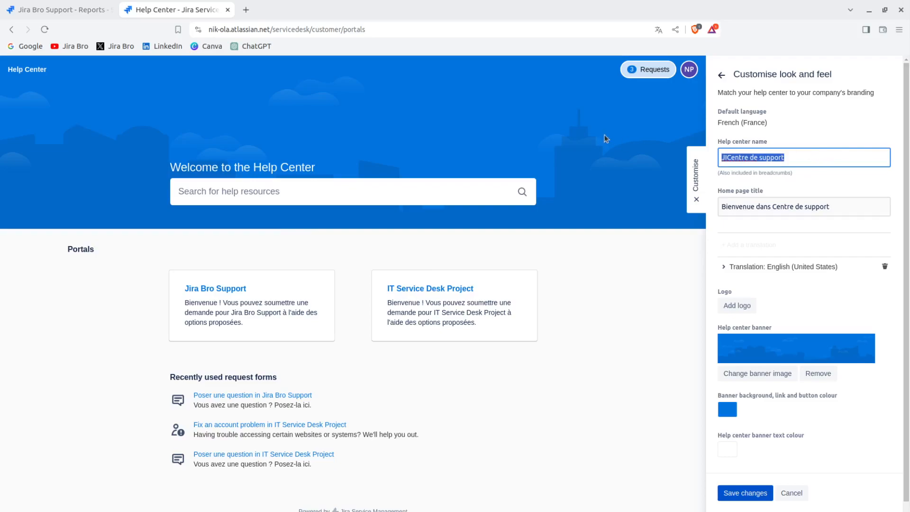
type("JIra Bro SUpport")
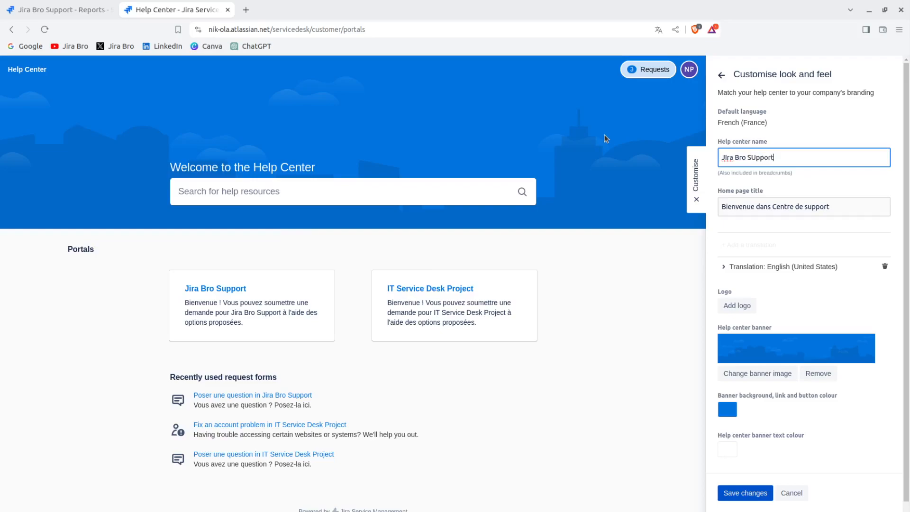
key("Tab")
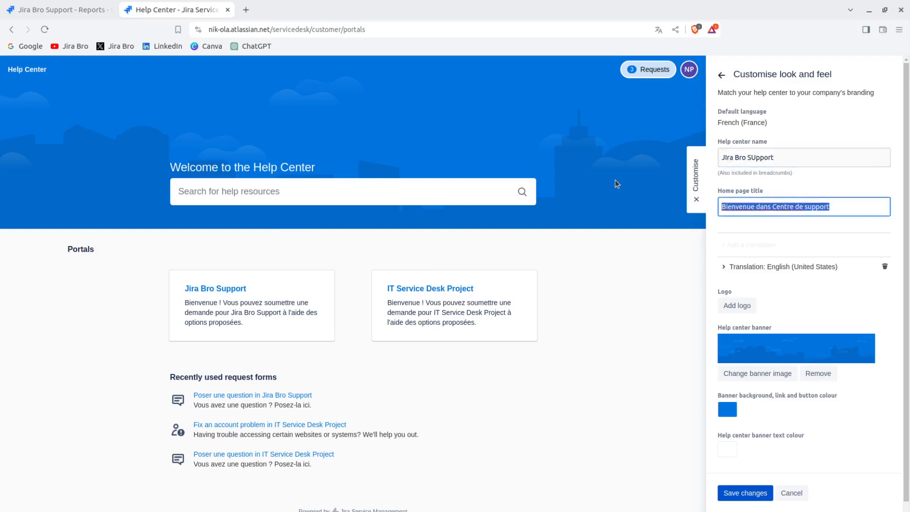
type("JB Support")
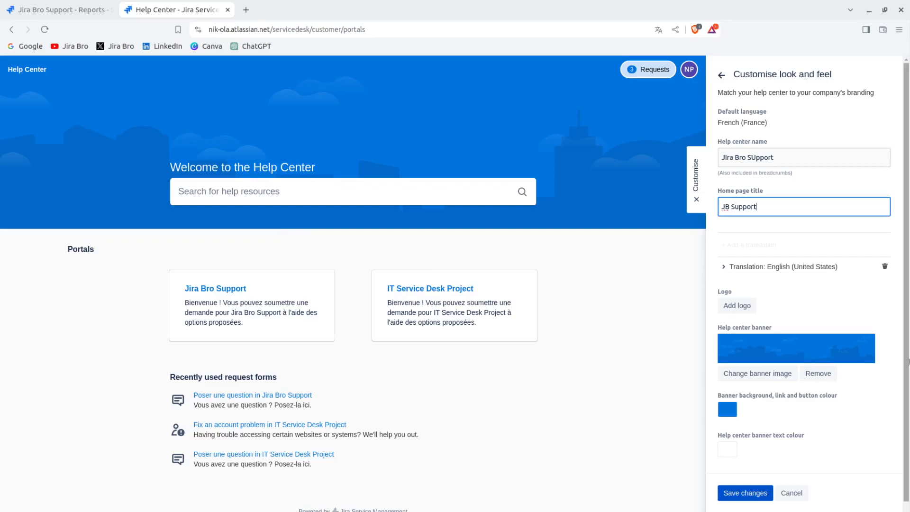
left_click(747, 494)
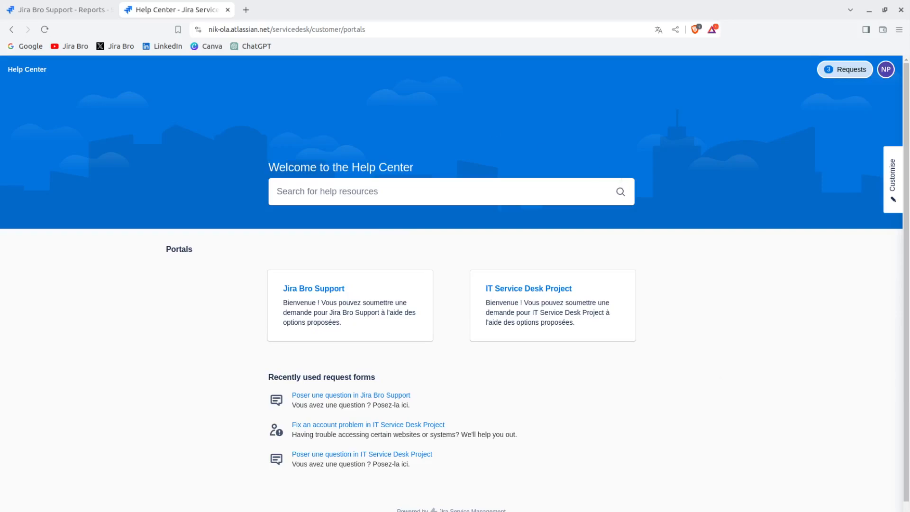
left_click(44, 30)
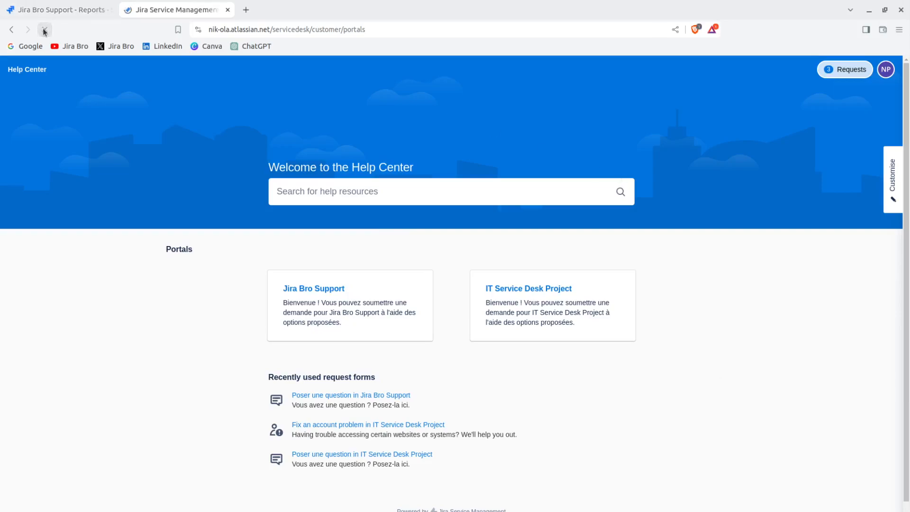
left_click(900, 168)
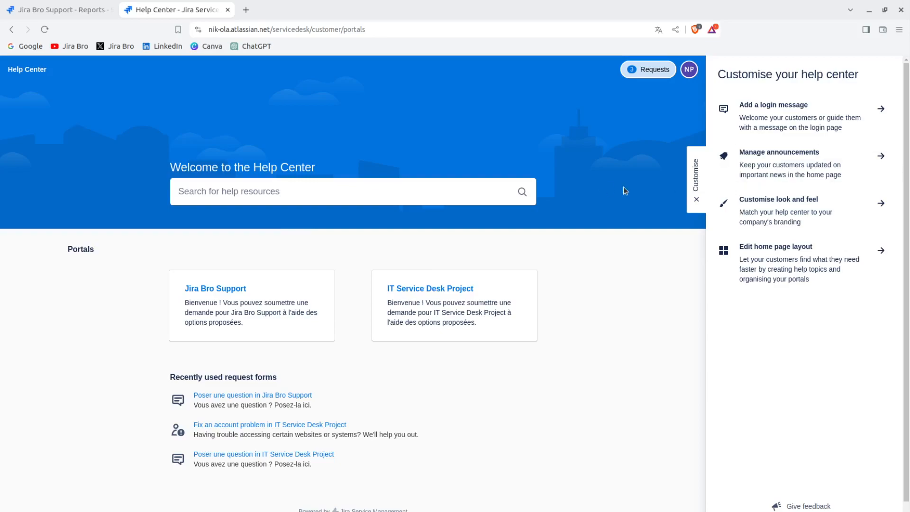
left_click(695, 205)
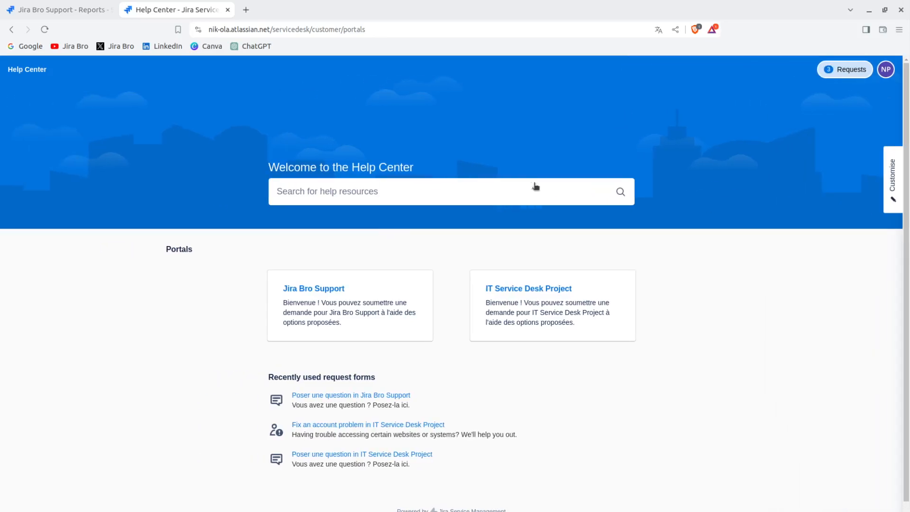
left_click(10, 29)
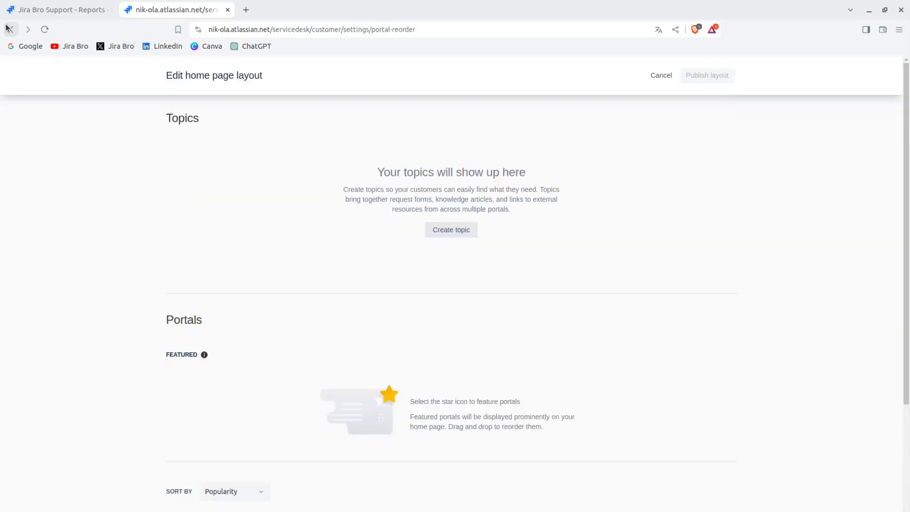
left_click(9, 29)
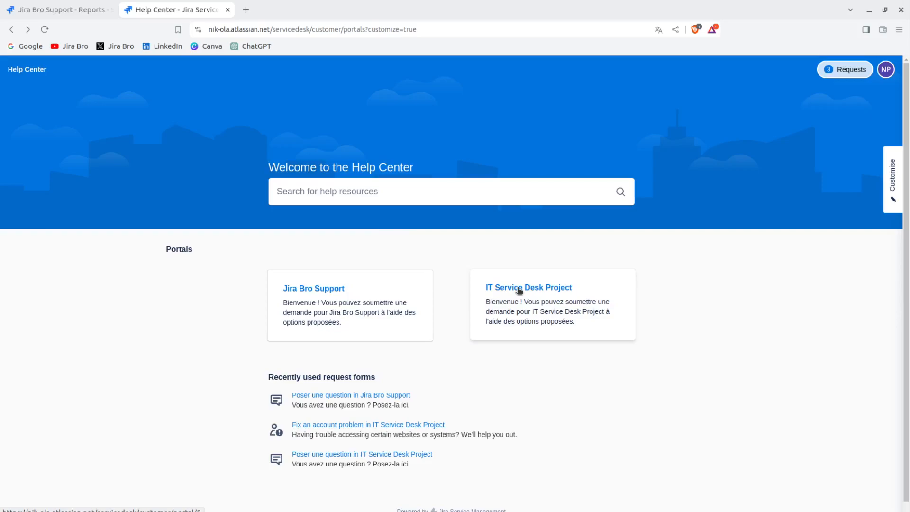
Start an 'Envoyer une demande ou un incident' request in Jira Bro Support with summary 'I am a customer'.
left_click(380, 282)
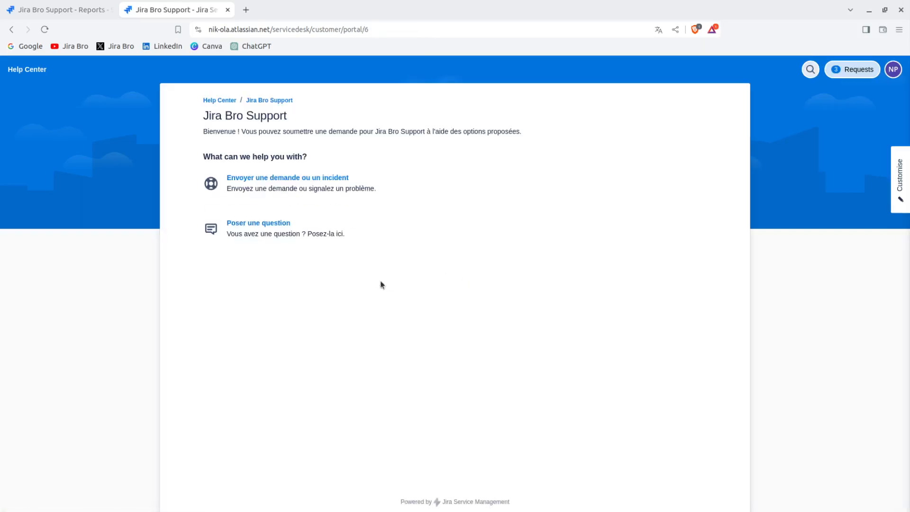
left_click(326, 173)
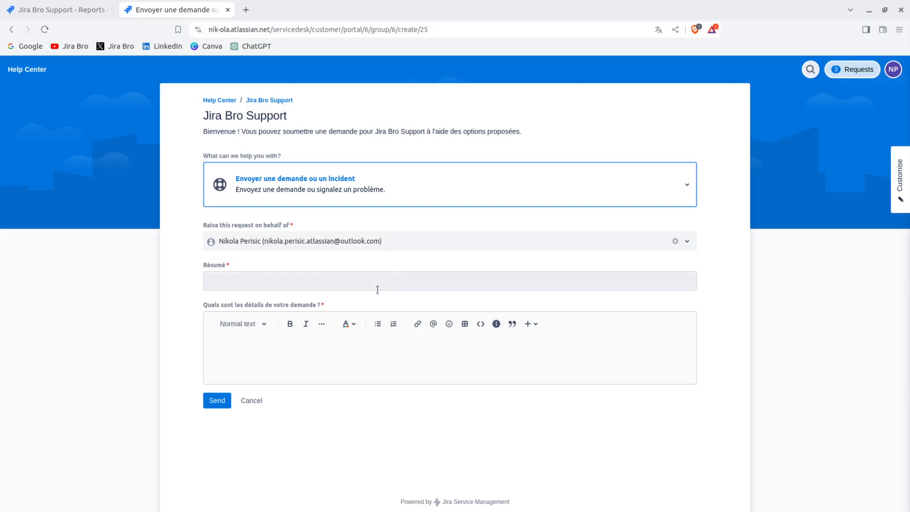
left_click(361, 286)
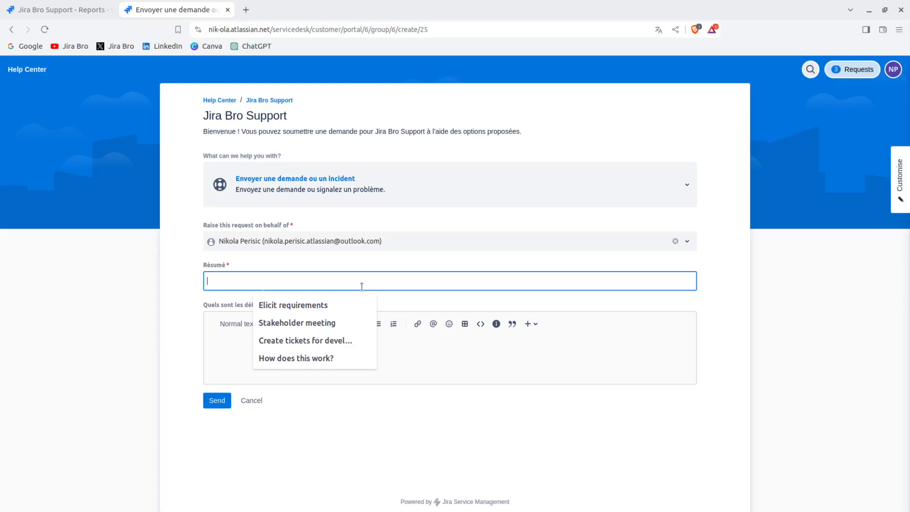
type("I am a customer")
Enter 'Customer request' as the request details.
left_click(319, 349)
type("CUs")
key("BackSpace")
key("BackSpace")
key("BackSpace")
type("cUs")
key("BackSpace")
key("BackSpace")
key("BackSpace")
type("Customer request")
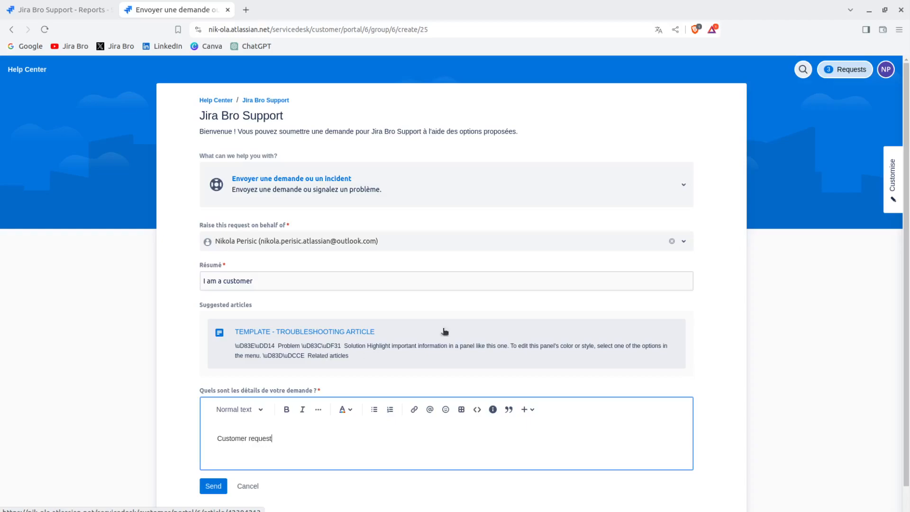
scroll(908, 309, "down", 1)
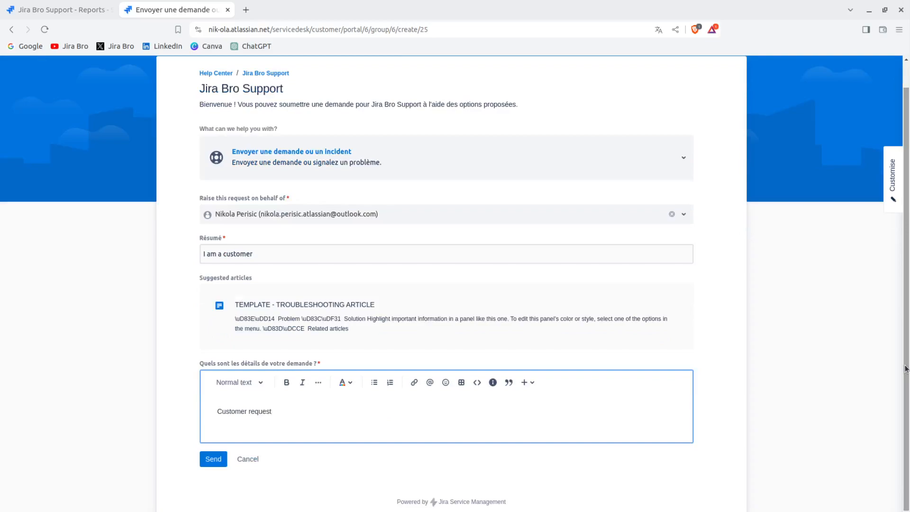
Submit the request as JBS-2, then return to the Jira Bro Support - Reports tab.
left_click(204, 457)
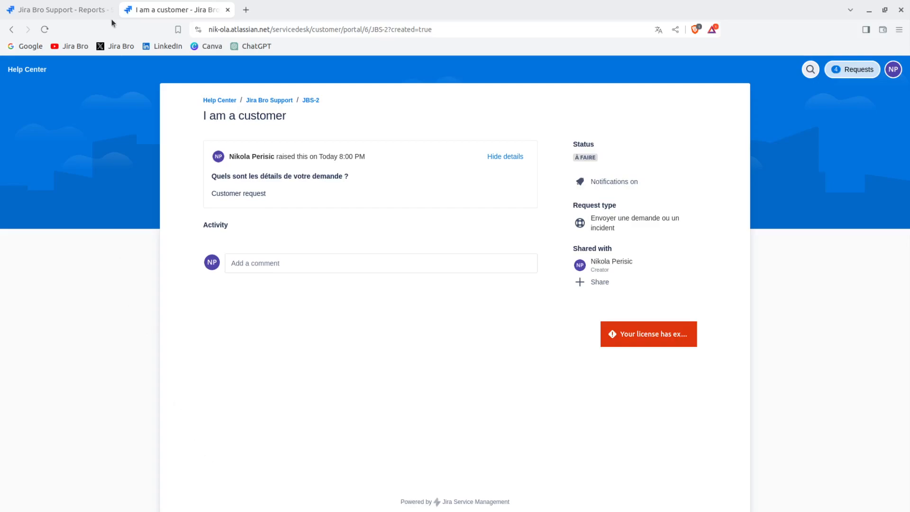
left_click(64, 13)
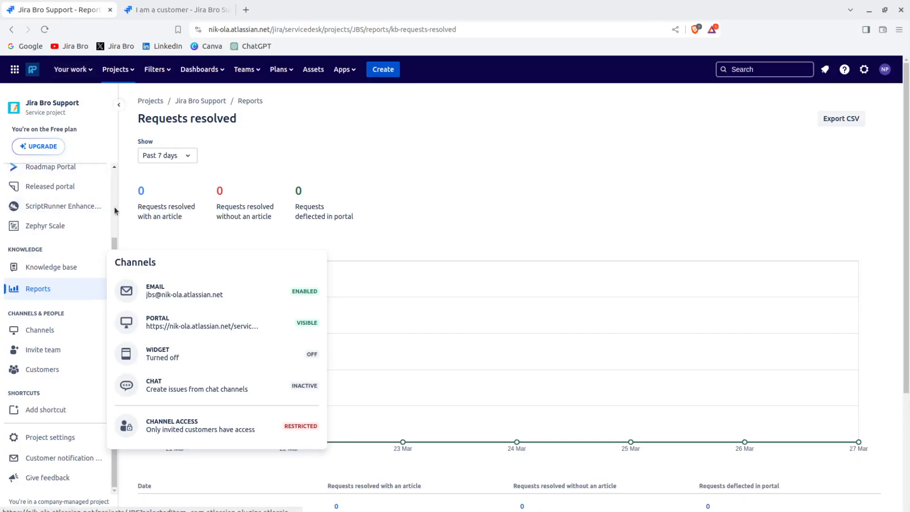
Open request JBS-2 'I am a customer' from the Jira Bro Support queue.
scroll(114, 237, "up", 2)
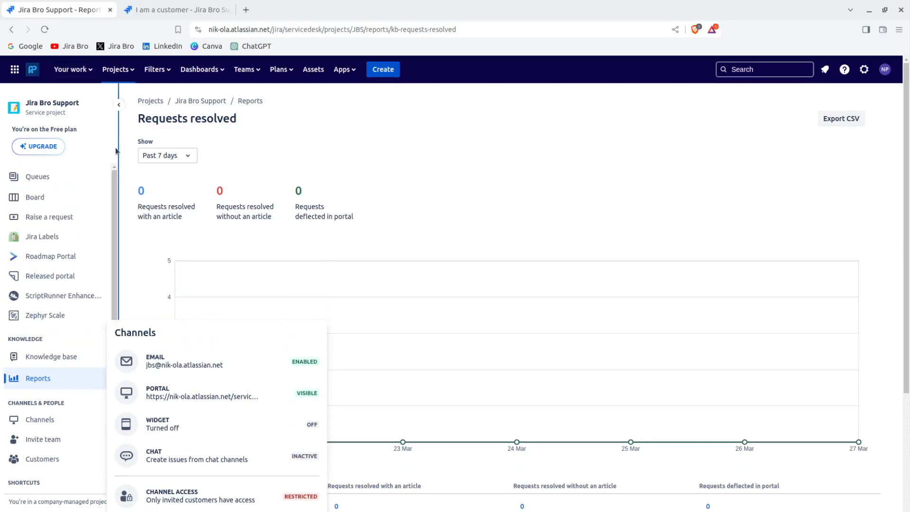
left_click(68, 177)
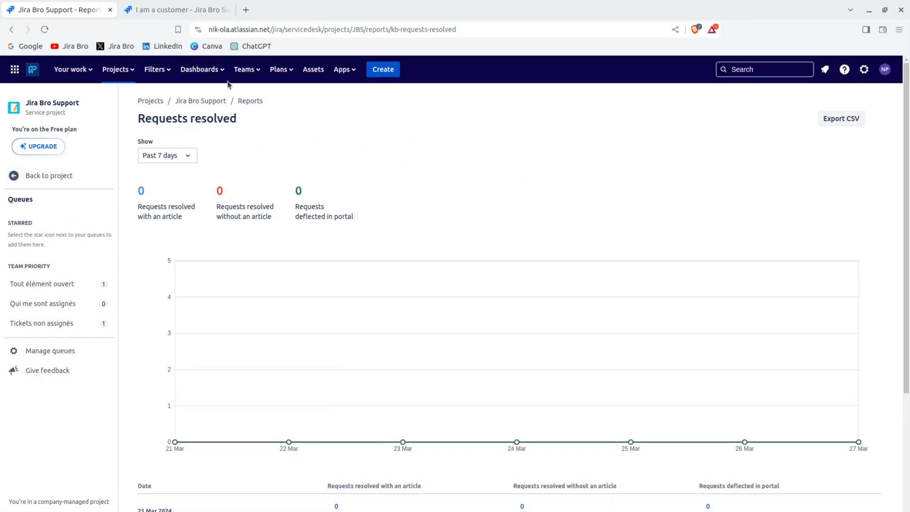
left_click(209, 104)
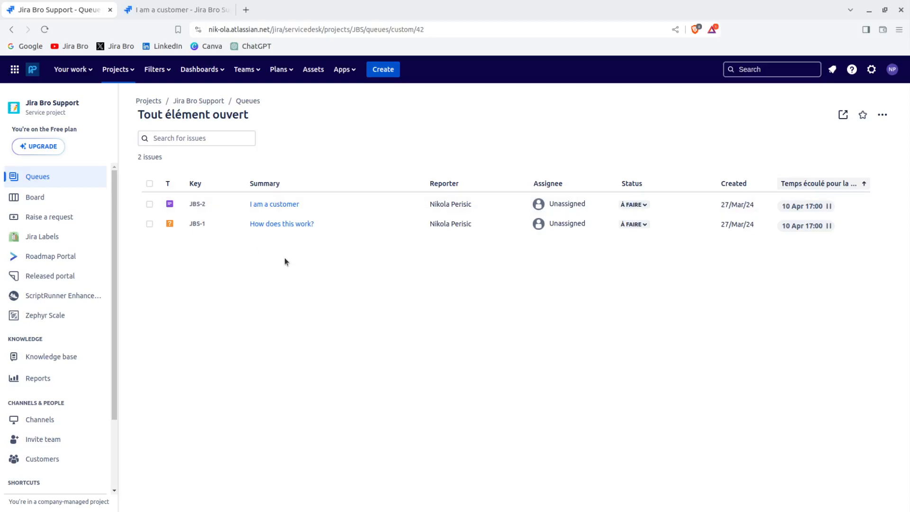
left_click(286, 204)
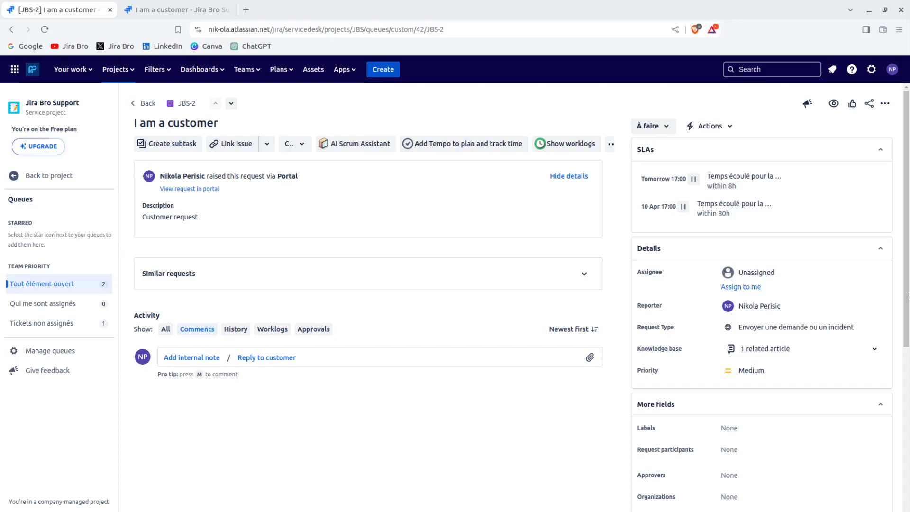
Highlight and review JBS-2's SLA and request details.
left_click_drag(622, 262, 909, 346)
left_click_drag(896, 347, 484, 390)
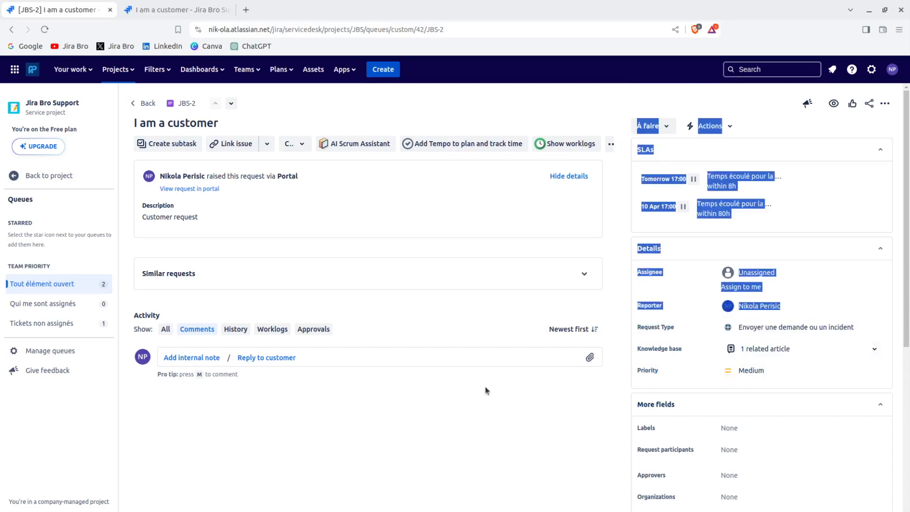
left_click(459, 440)
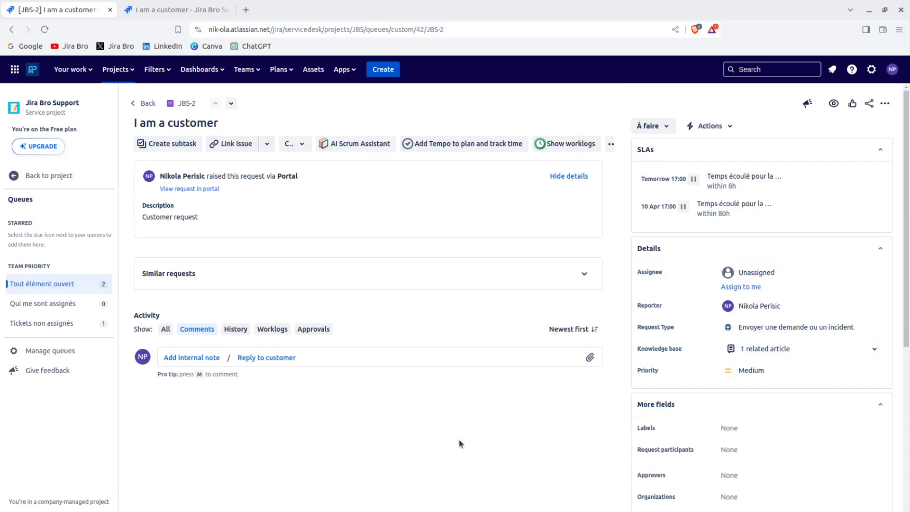
Expand and collapse Similar requests, then close the customer portal tab.
left_click(568, 274)
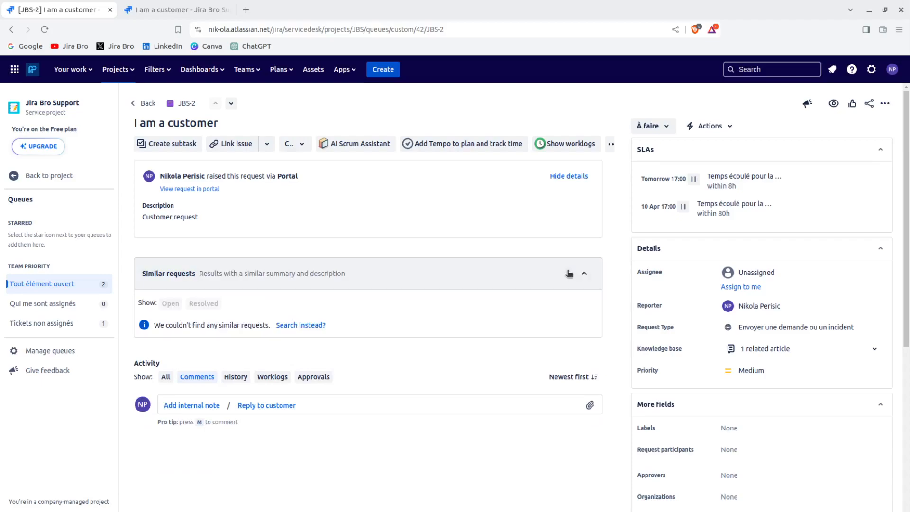
left_click(569, 274)
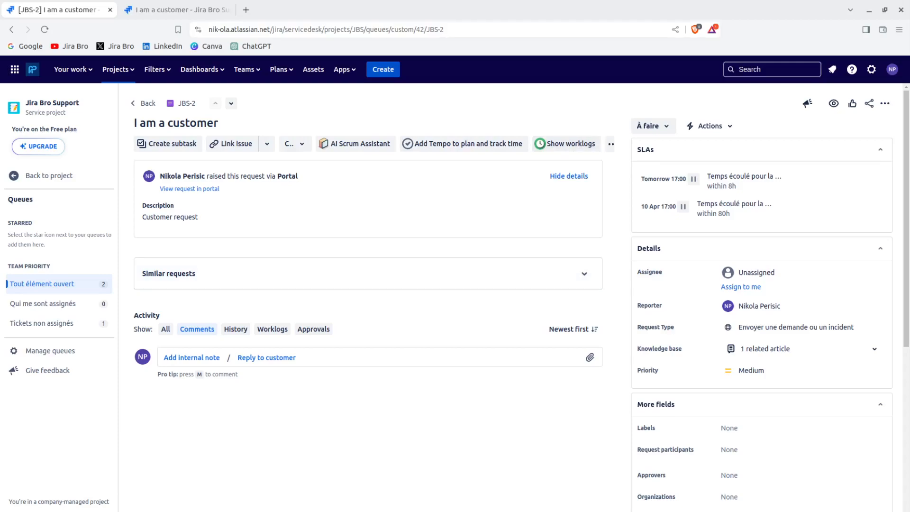
left_click(228, 10)
Check the project's Customers and notification logs, then view the Project settings Details form.
left_click(55, 180)
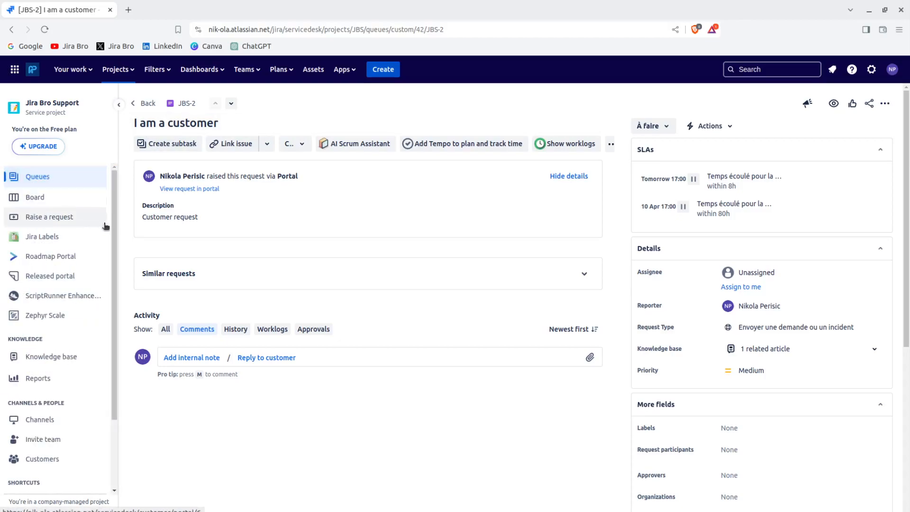
left_click_drag(114, 228, 112, 298)
left_click(66, 374)
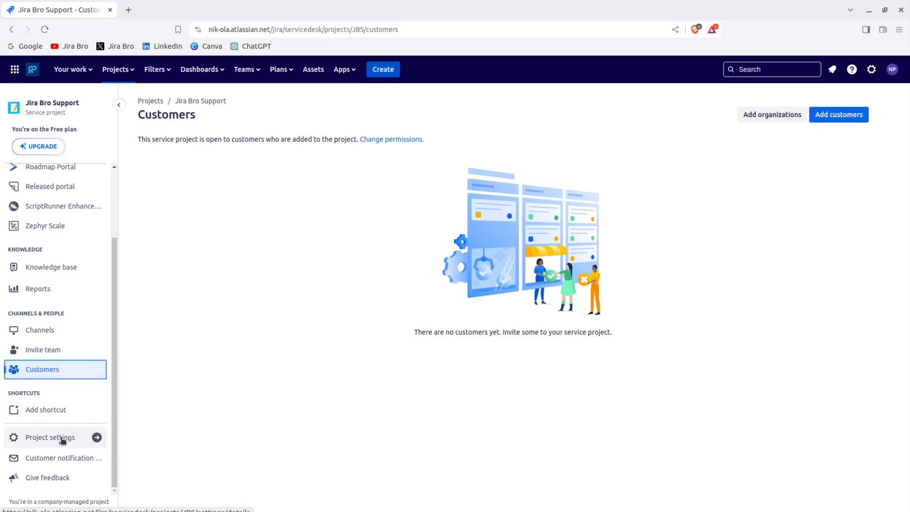
left_click(59, 459)
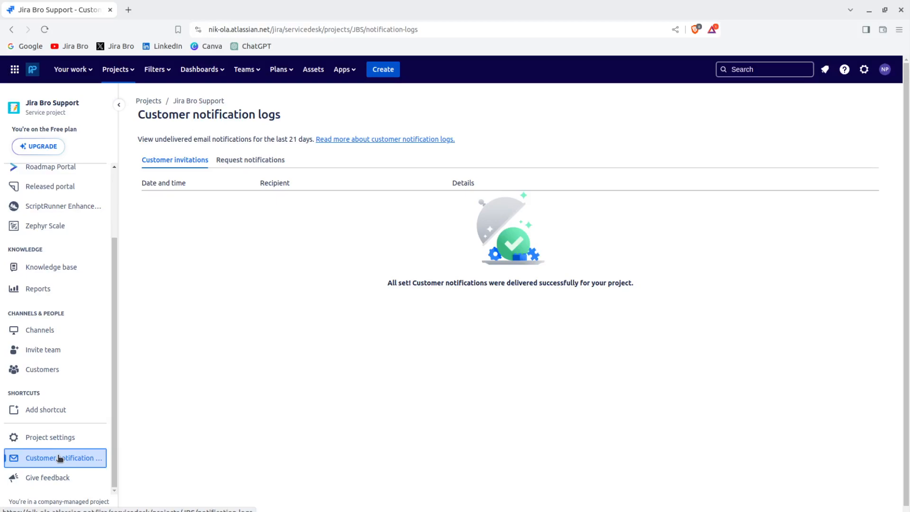
left_click(49, 437)
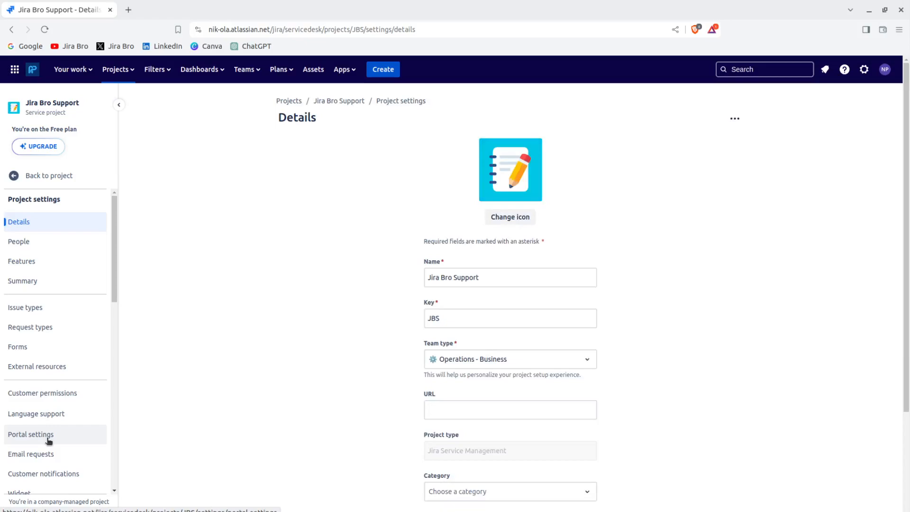
scroll(907, 393, "down", 3)
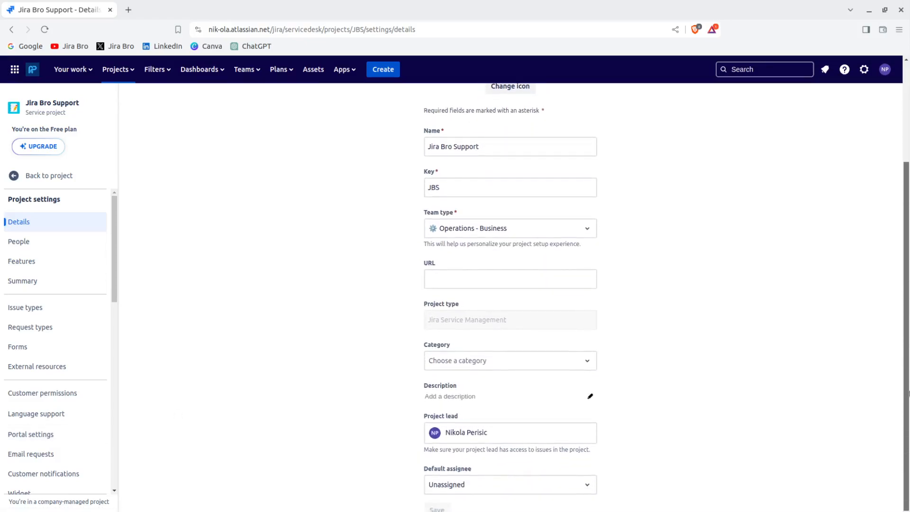
Add a person to the project by e-mail with the Service Desk Customers role.
left_click(75, 240)
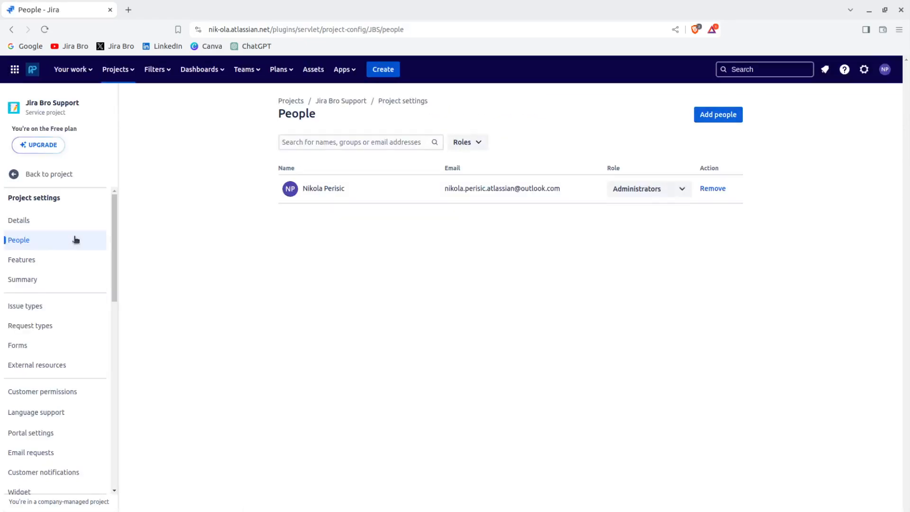
left_click(715, 114)
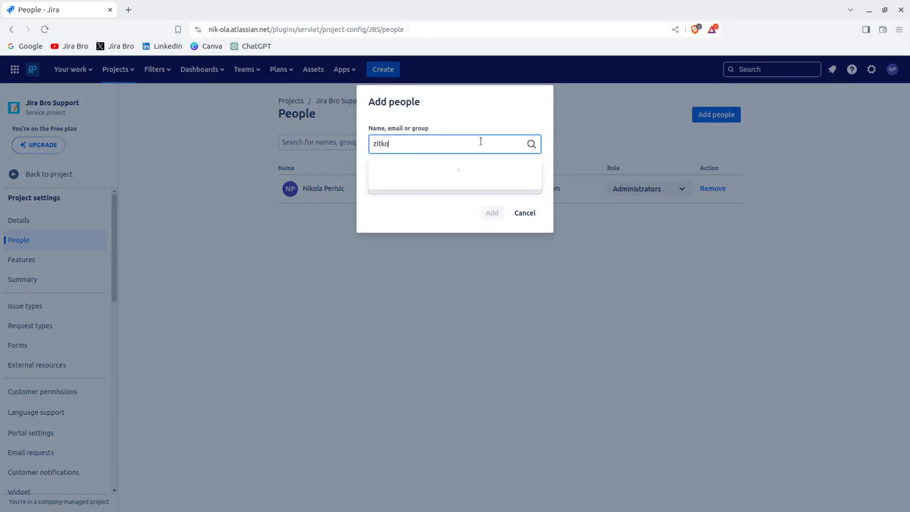
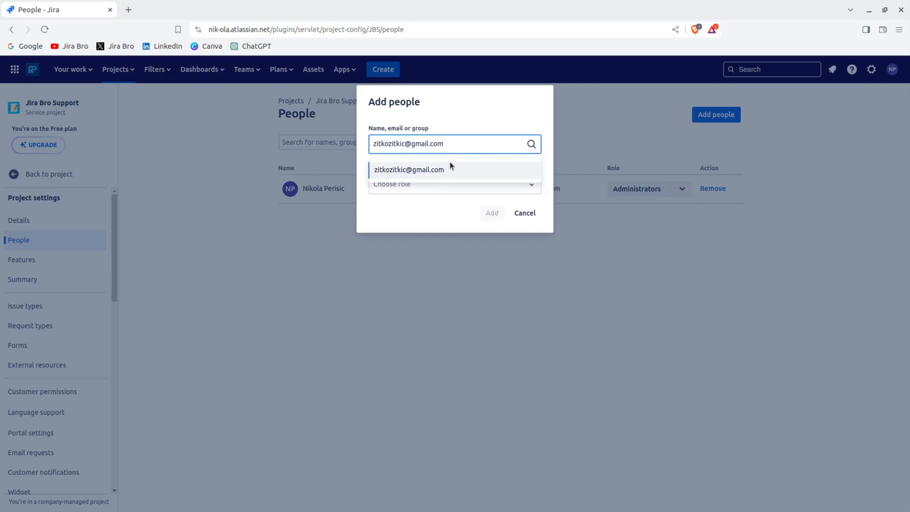
left_click(417, 171)
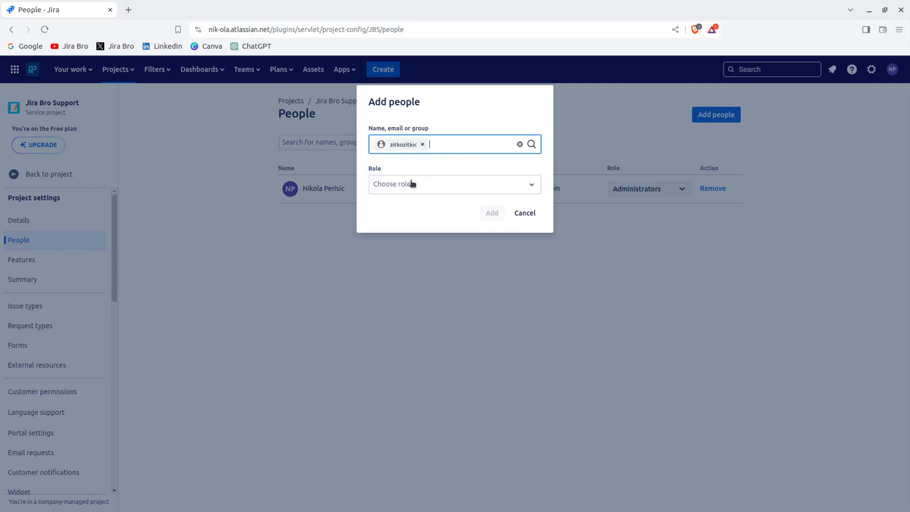
left_click(408, 186)
left_click(420, 234)
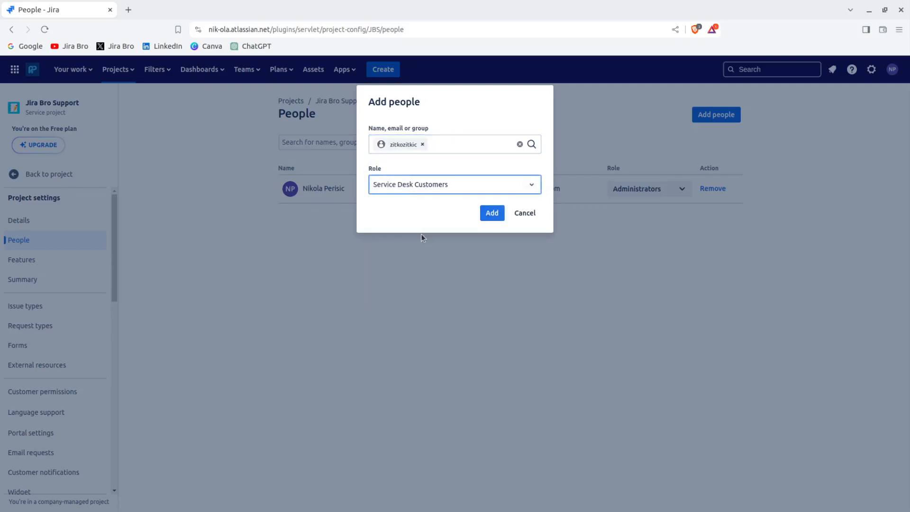
left_click(491, 214)
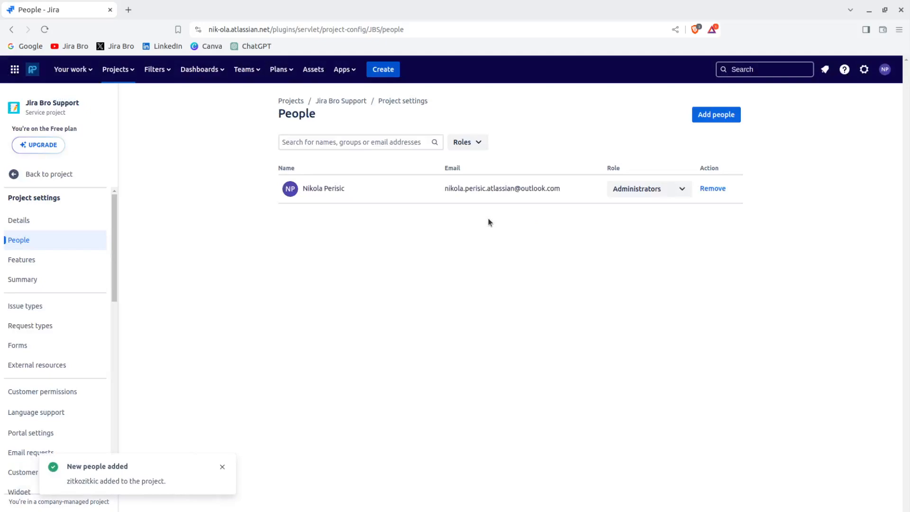
Reload the People page and review the member's available roles without changing them.
left_click(45, 29)
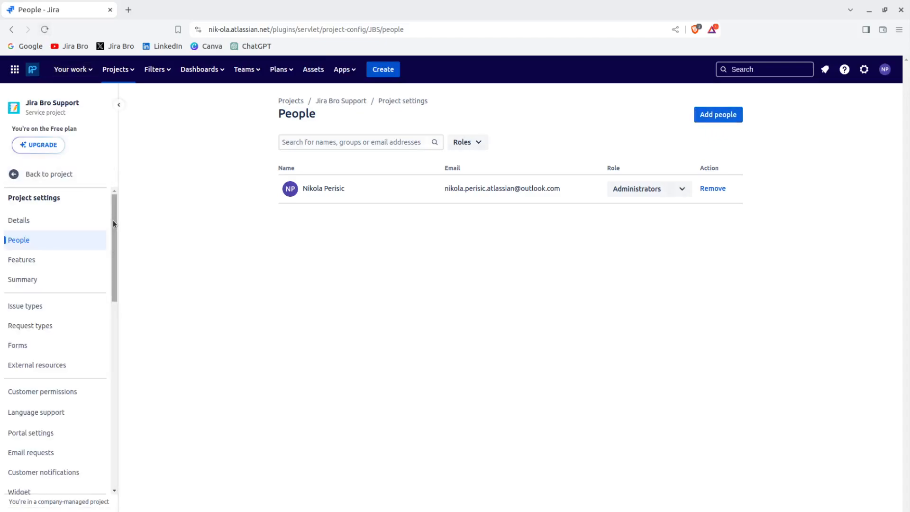
mouse_move(113, 220)
left_mouse_down()
mouse_move(113, 234)
mouse_move(113, 227)
left_mouse_up()
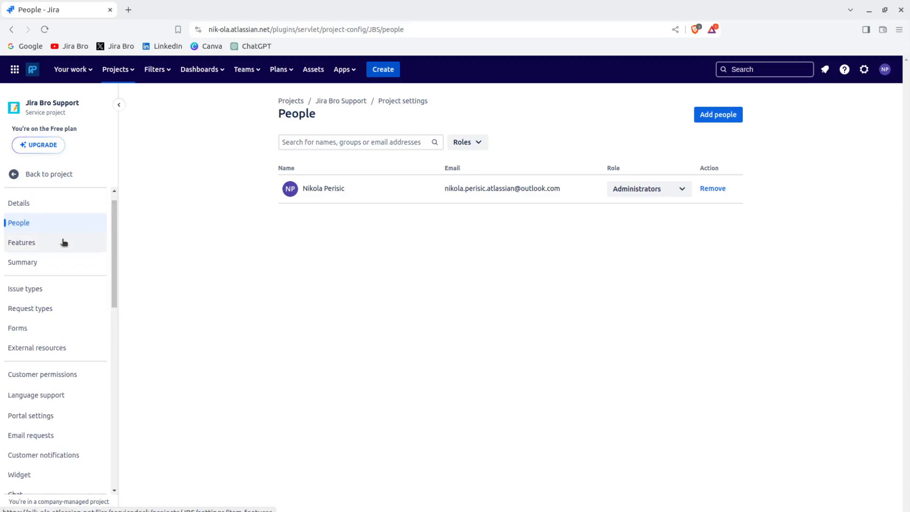
left_click(618, 189)
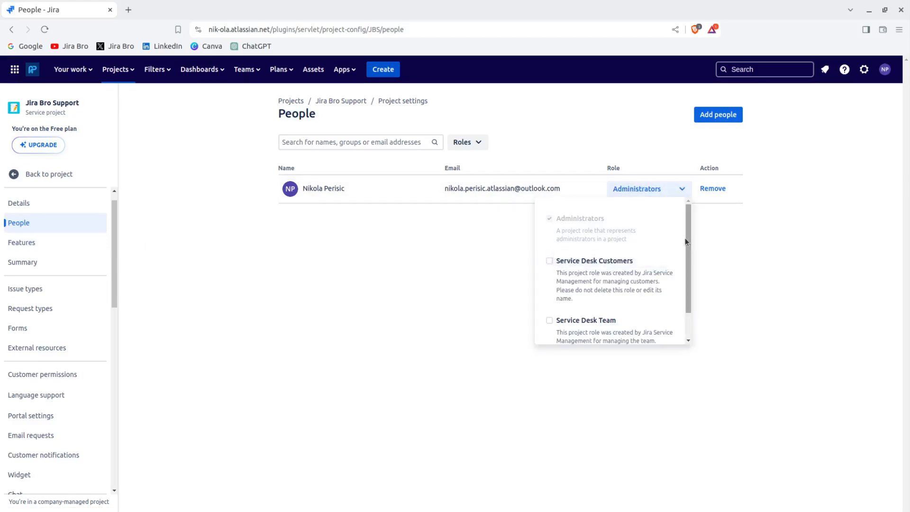
left_click_drag(685, 241, 683, 274)
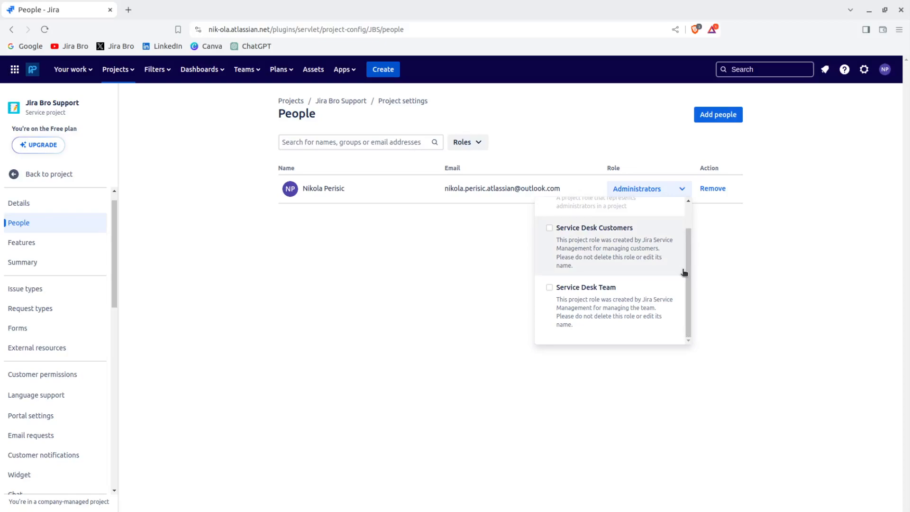
left_click(433, 295)
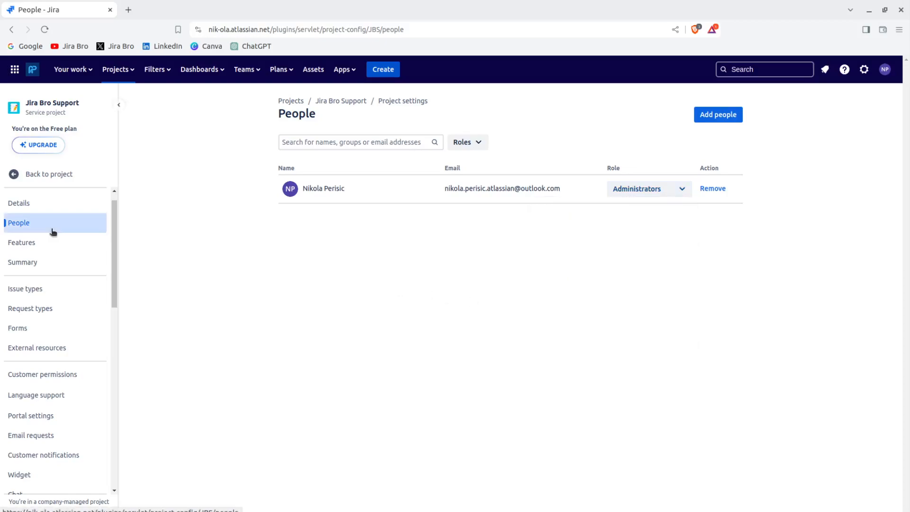
left_click(24, 242)
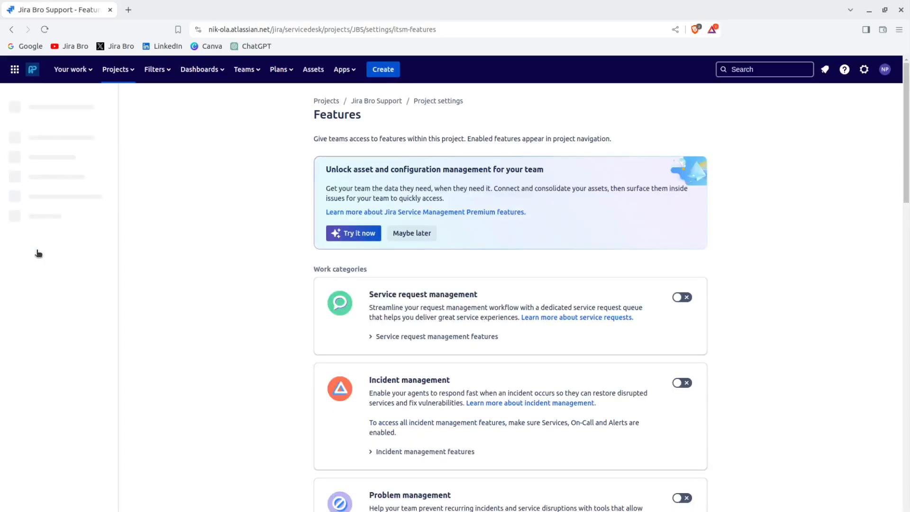
Turn off the Similar requests panel feature.
scroll(908, 176, "down", 2)
left_click_drag(908, 177, 908, 179)
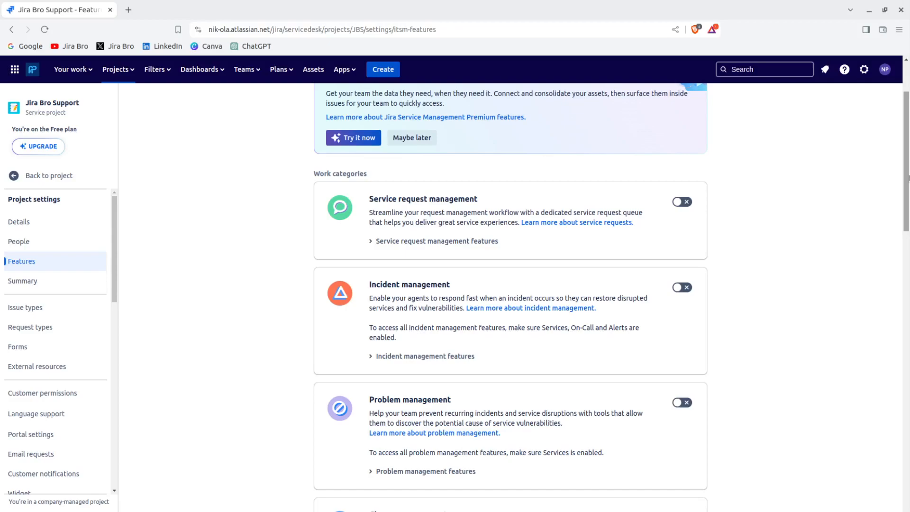
left_click_drag(908, 177, 908, 484)
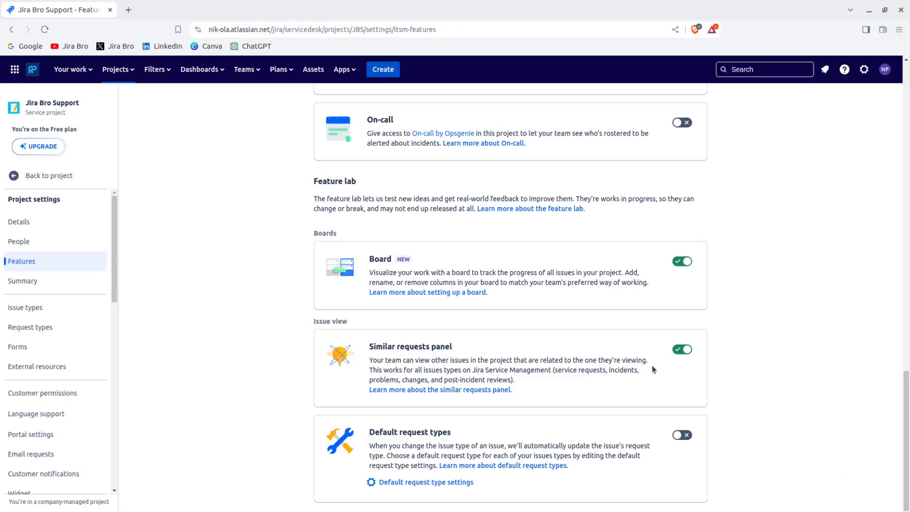
left_click(680, 351)
Inspect the Default request type options for Tâche, then cancel unchanged.
left_click(471, 483)
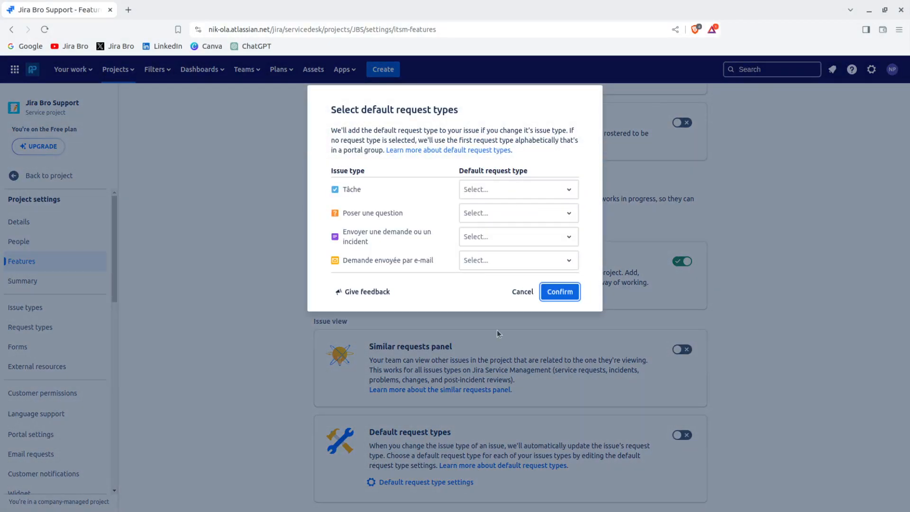
left_click(490, 184)
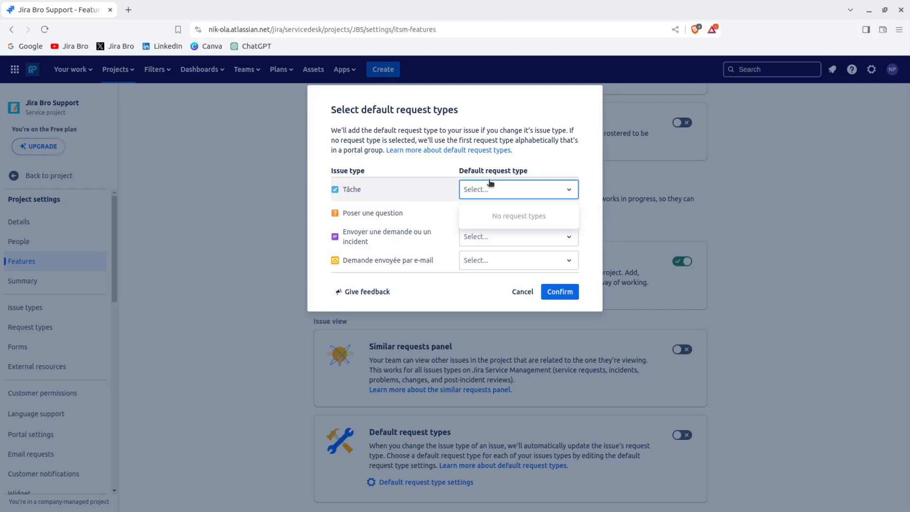
left_click(521, 290)
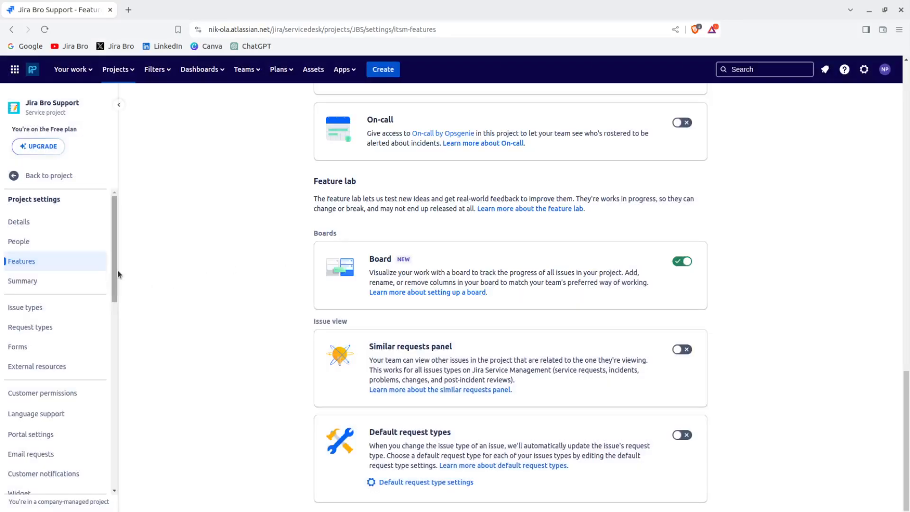
Review the issue type scheme via Actions > Edit issue types, then open Request types.
left_click(73, 301)
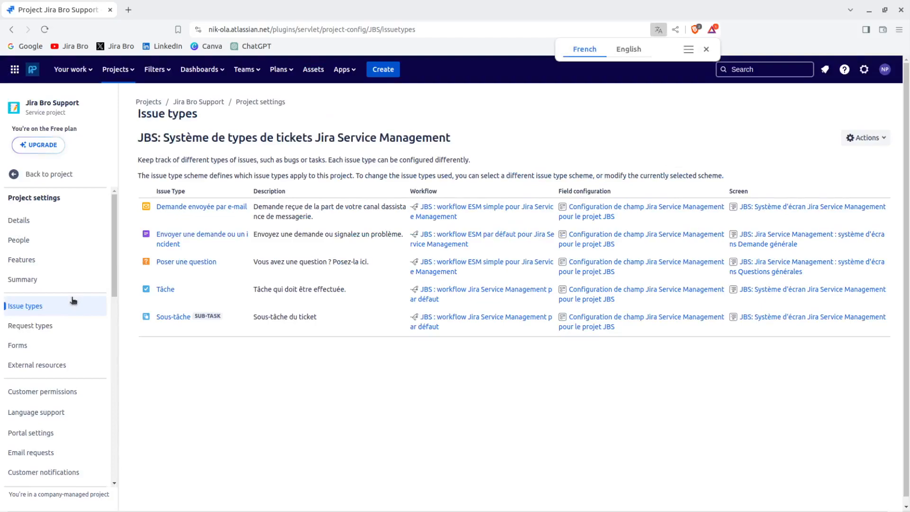
left_click(853, 137)
left_click(841, 161)
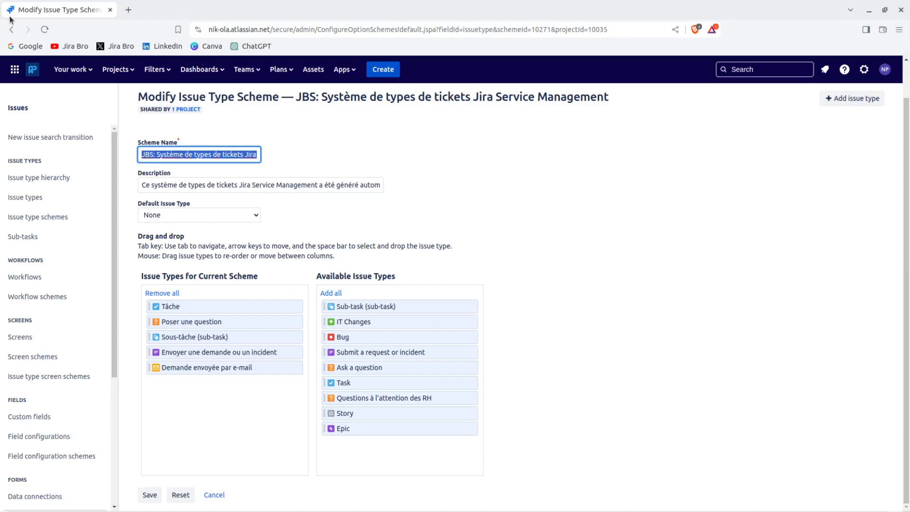
left_click(11, 30)
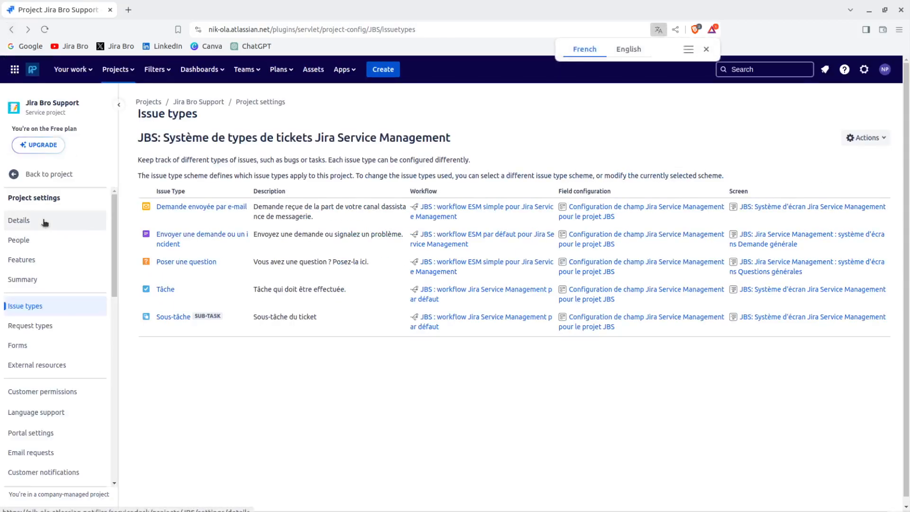
left_click(53, 322)
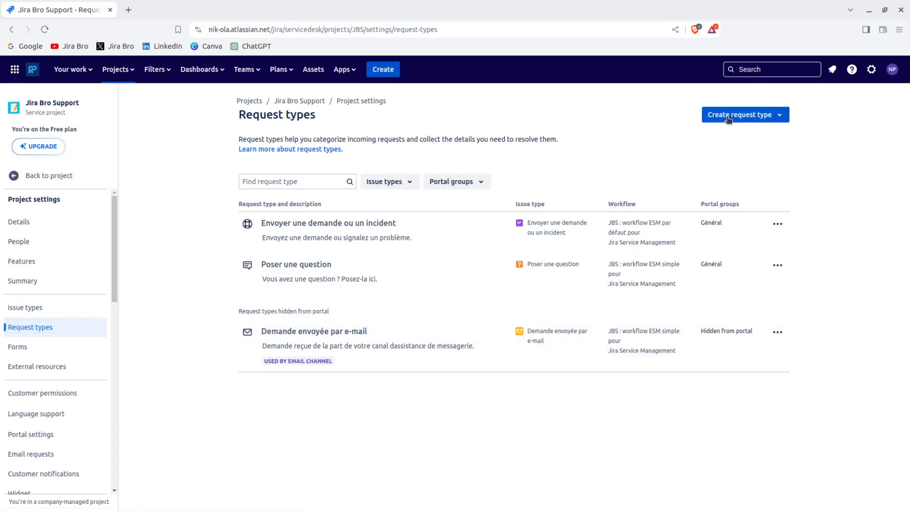
Start a blank request type named 'WiFi Password' with the WiFi icon.
left_click(729, 119)
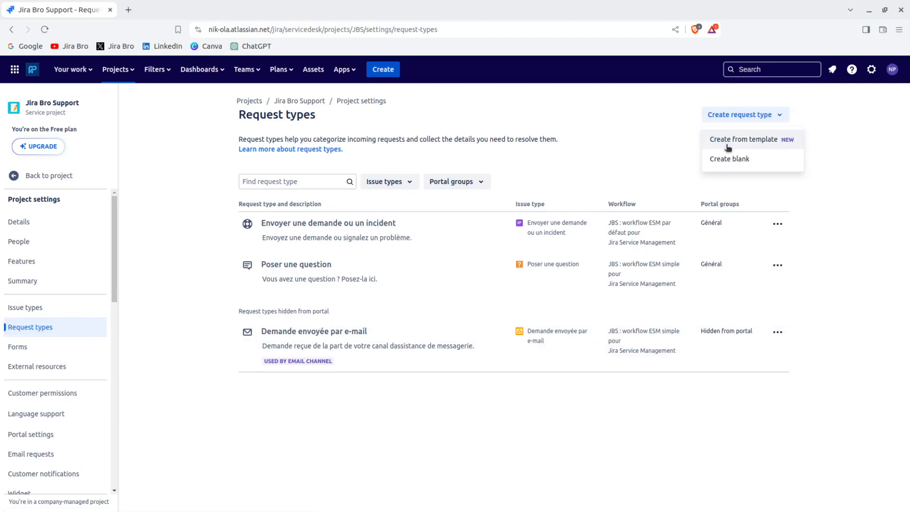
left_click(727, 160)
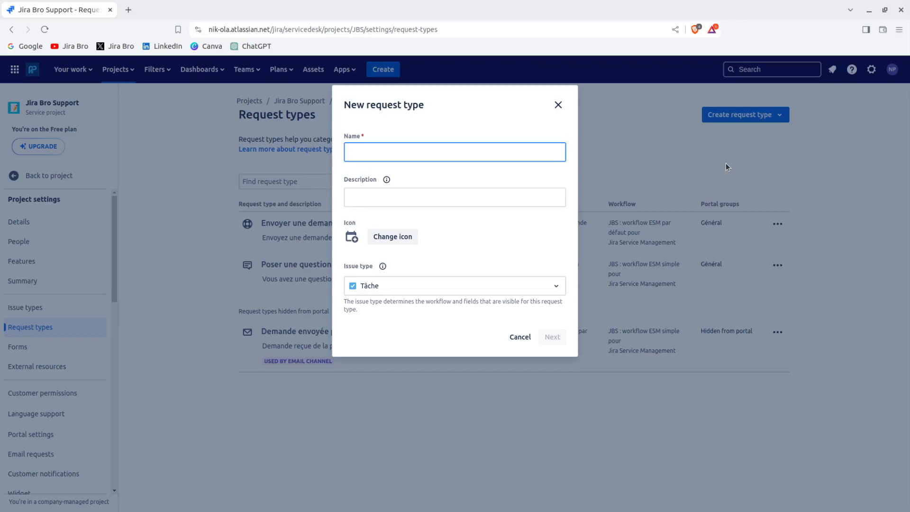
type("WiFi Password")
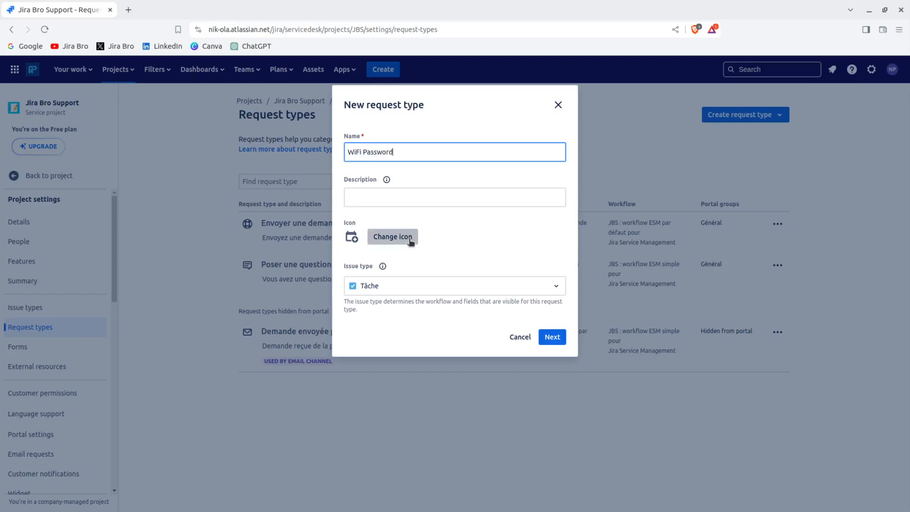
left_click(411, 240)
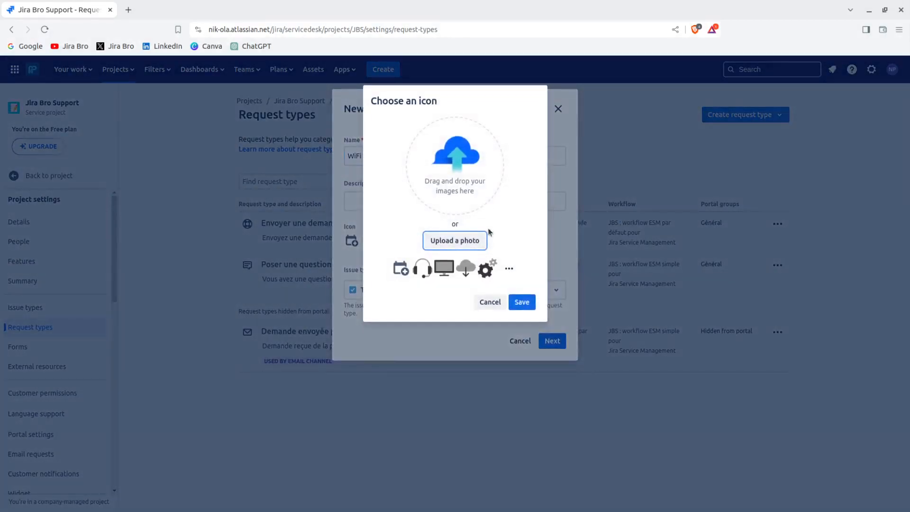
left_click(508, 269)
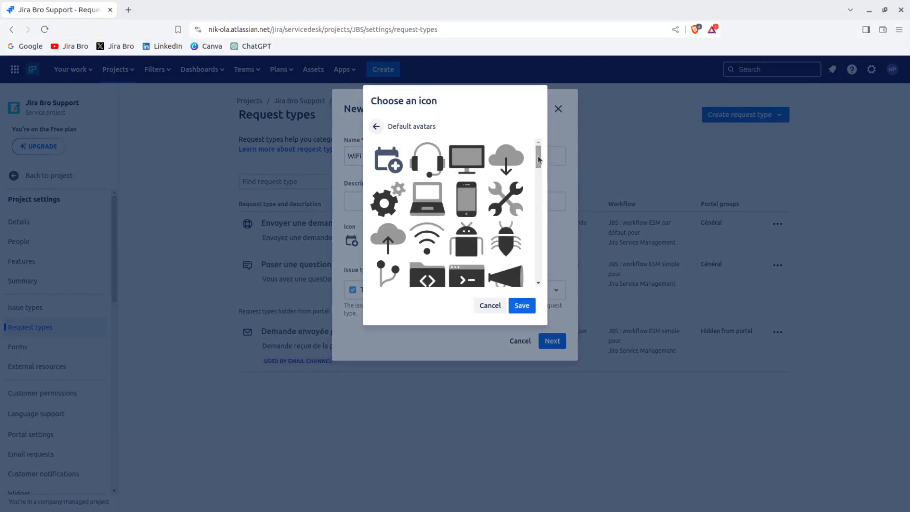
left_click(429, 234)
left_click(517, 305)
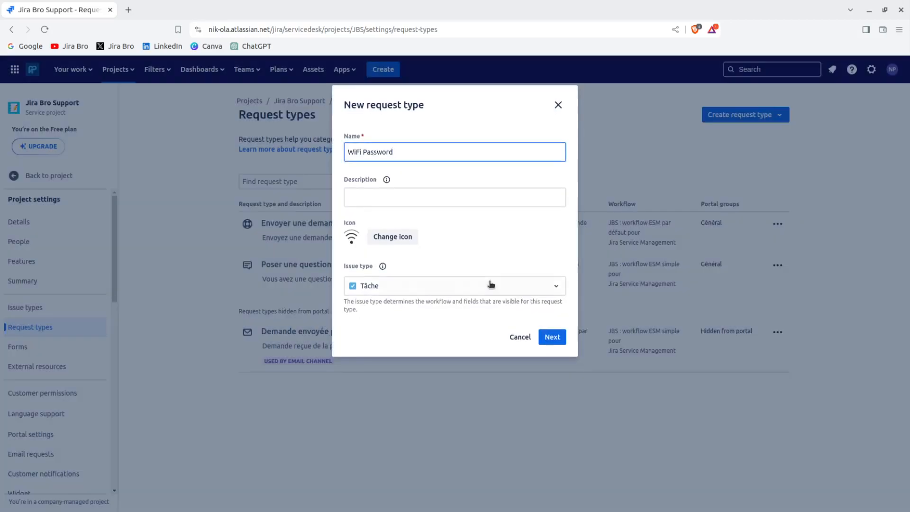
Keep Tâche as its issue type and place it in the Général portal group.
left_click(481, 285)
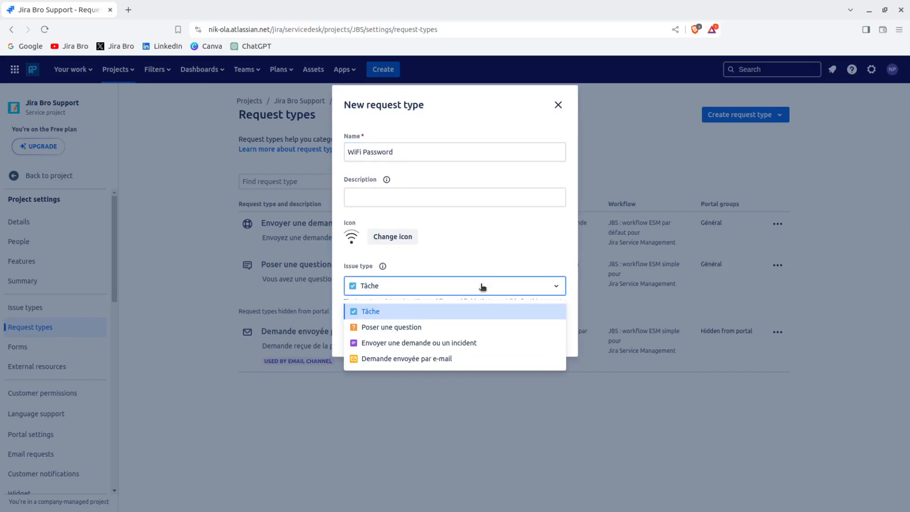
left_click(440, 314)
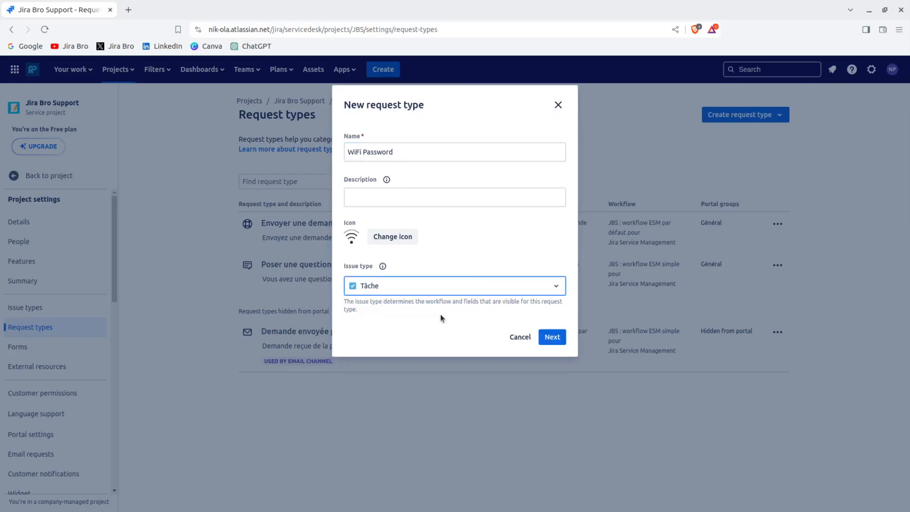
left_click(558, 338)
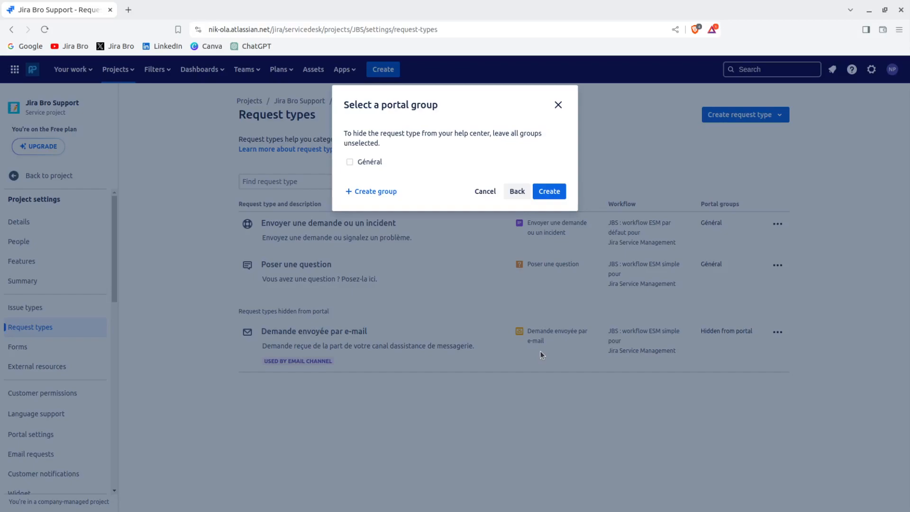
left_click(359, 164)
Create the request type and add Description, Priority and Labels fields below Summary.
left_click(549, 192)
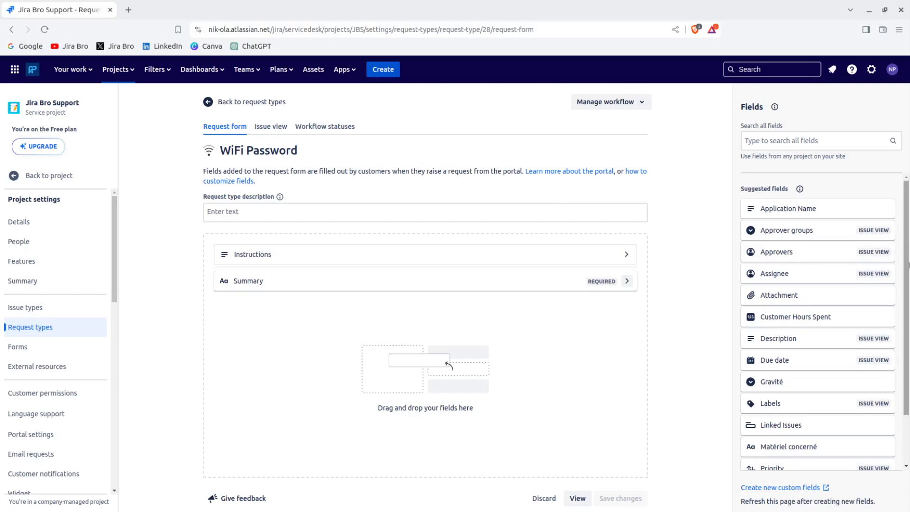
scroll(908, 237, "down", 1)
left_click_drag(907, 269, 907, 294)
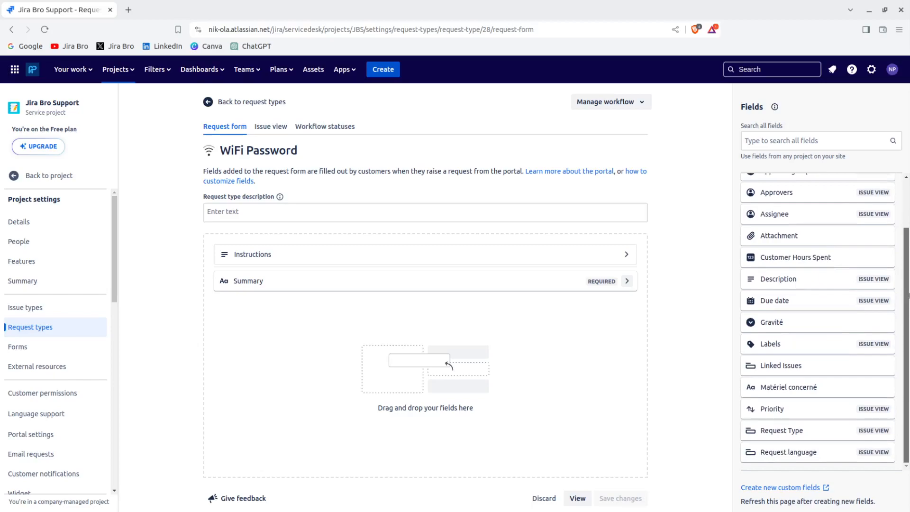
left_click_drag(907, 286, 907, 226)
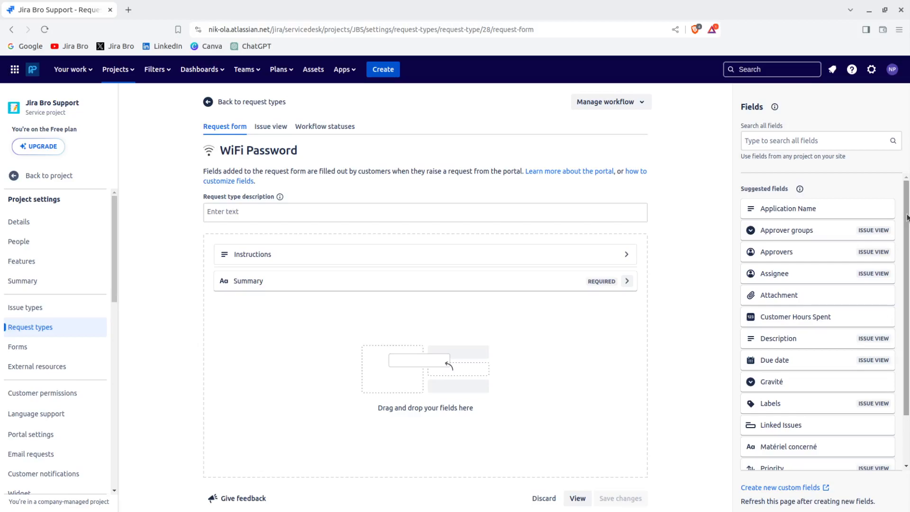
scroll(908, 217, "down", 2)
left_click_drag(820, 407, 564, 350)
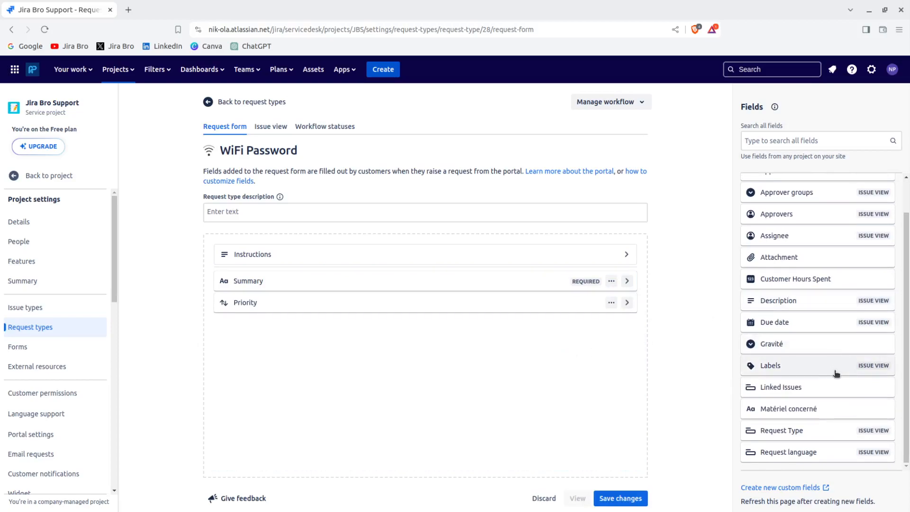
left_click_drag(836, 373, 520, 357)
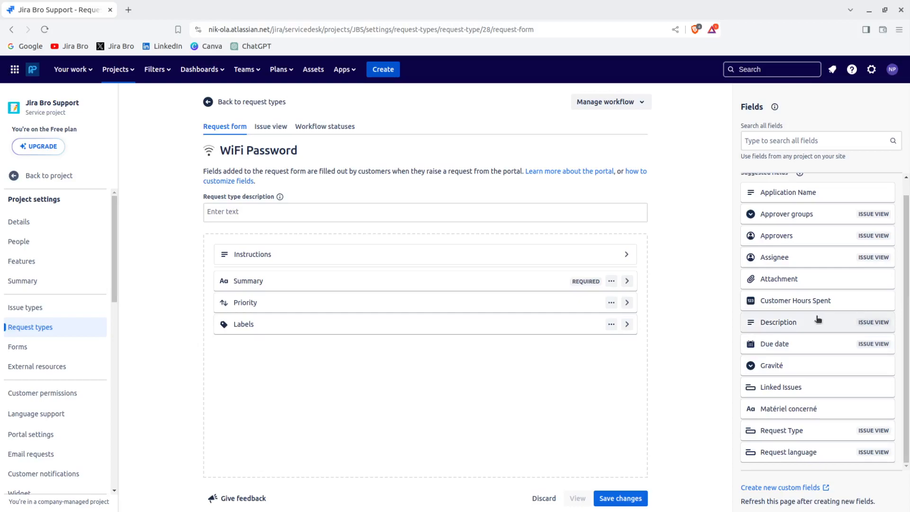
left_click_drag(817, 319, 560, 298)
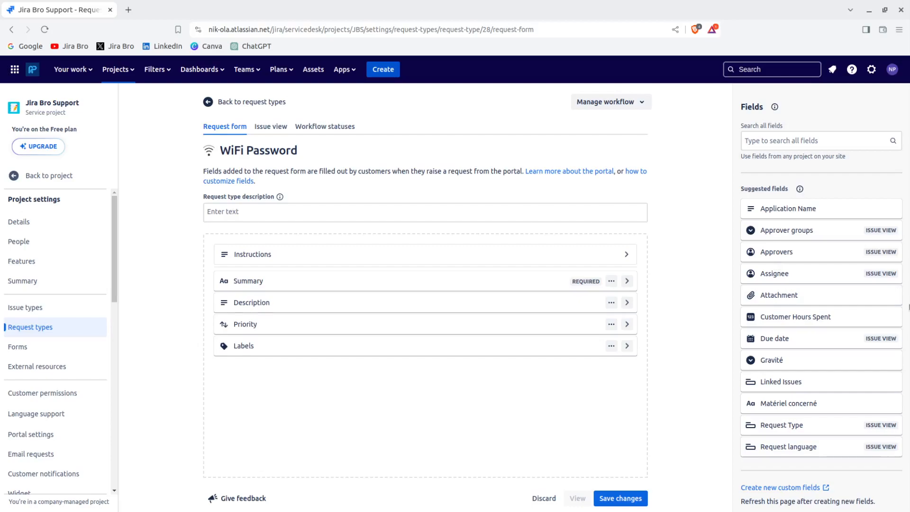
Mark the Description field as required and save the WiFi Password form.
left_click(611, 304)
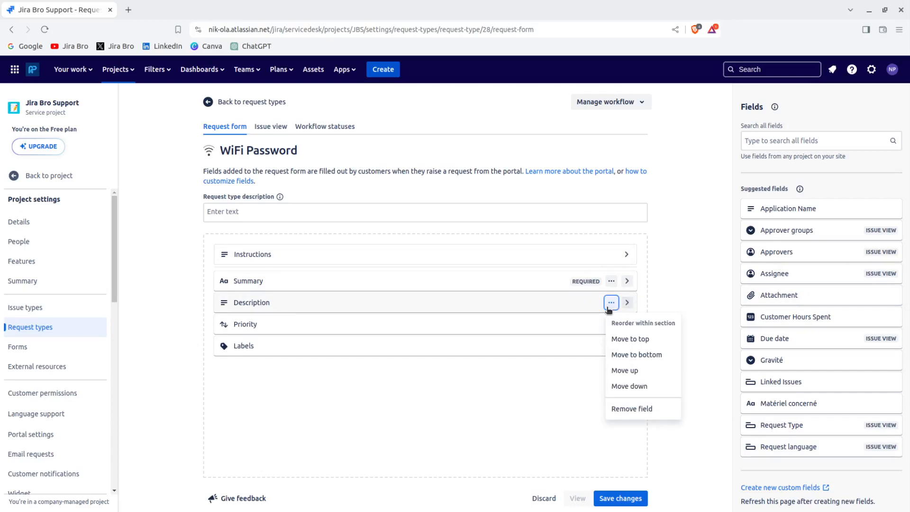
left_click(626, 302)
left_click(626, 303)
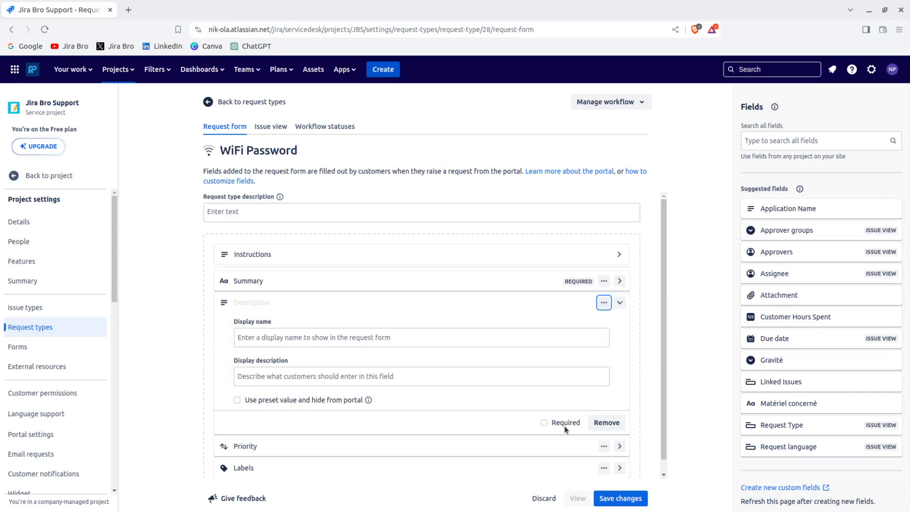
left_click(544, 422)
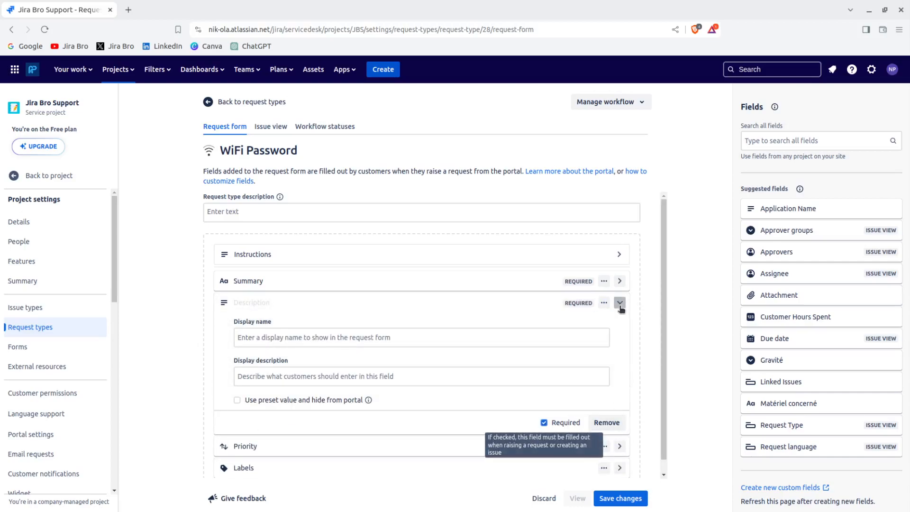
left_click(619, 303)
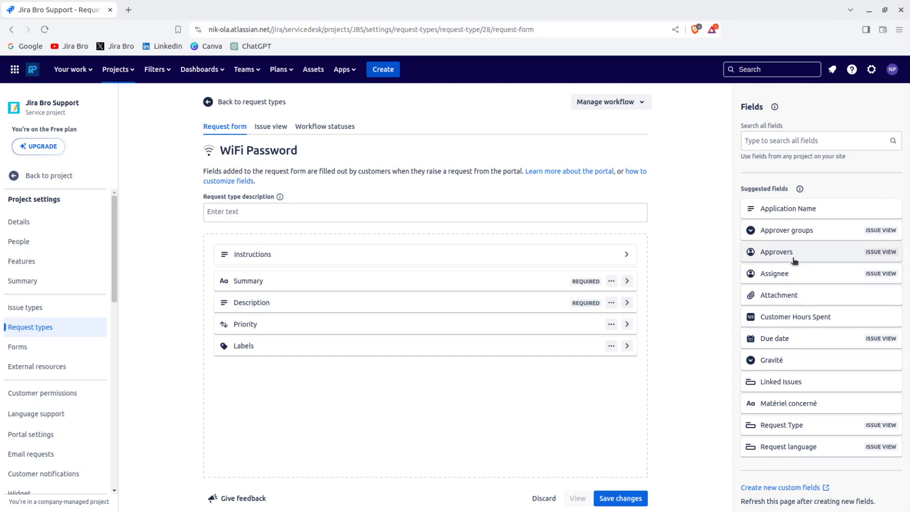
left_click(621, 500)
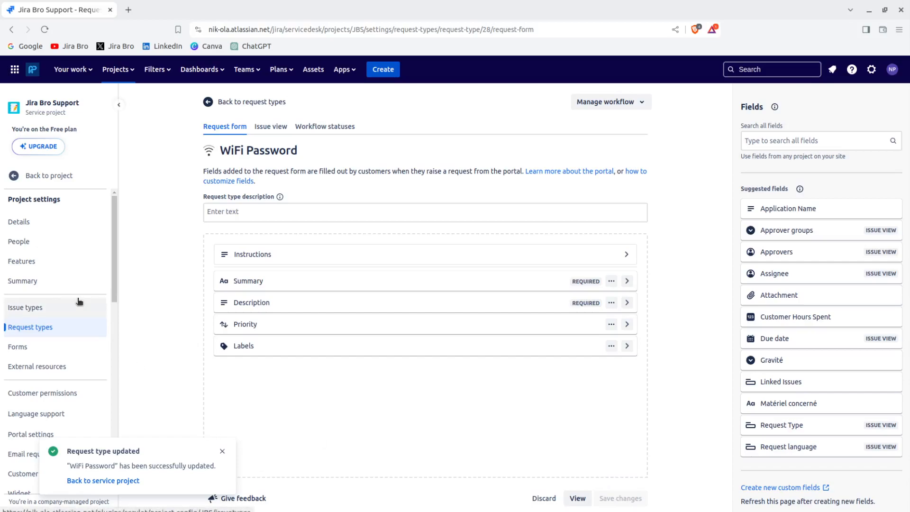
Dismiss the request type updated message and go to the project's Forms settings.
left_click(222, 451)
left_click_drag(113, 236, 112, 247)
scroll(66, 280, "down", 1)
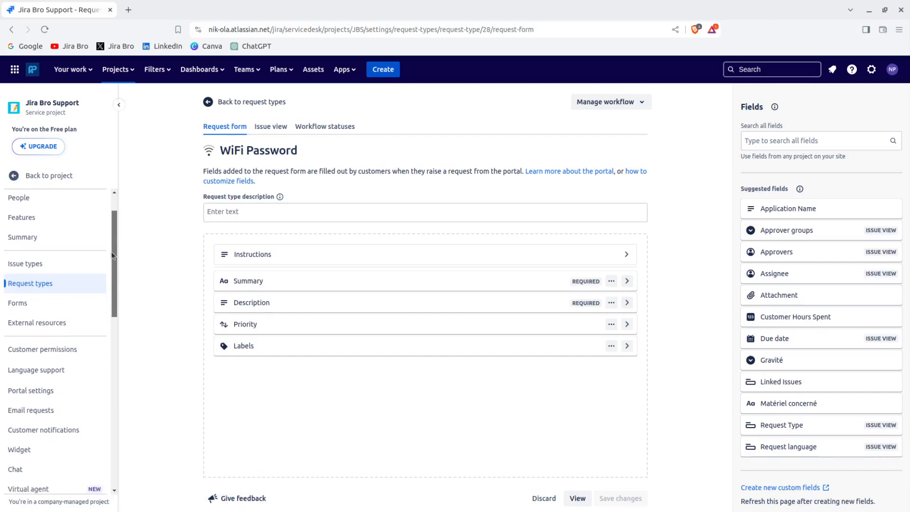
left_click(61, 287)
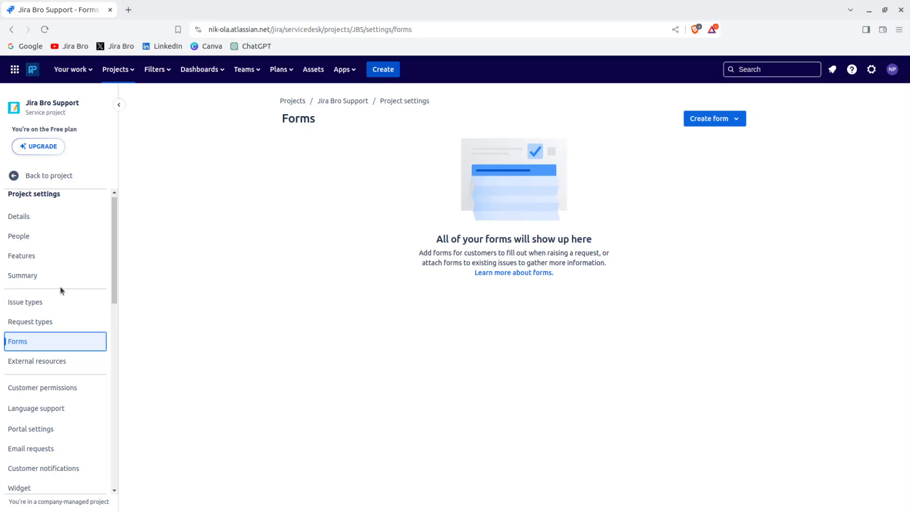
Create a form from template, filtering the gallery to IT templates like Guest wifi access.
left_click(696, 126)
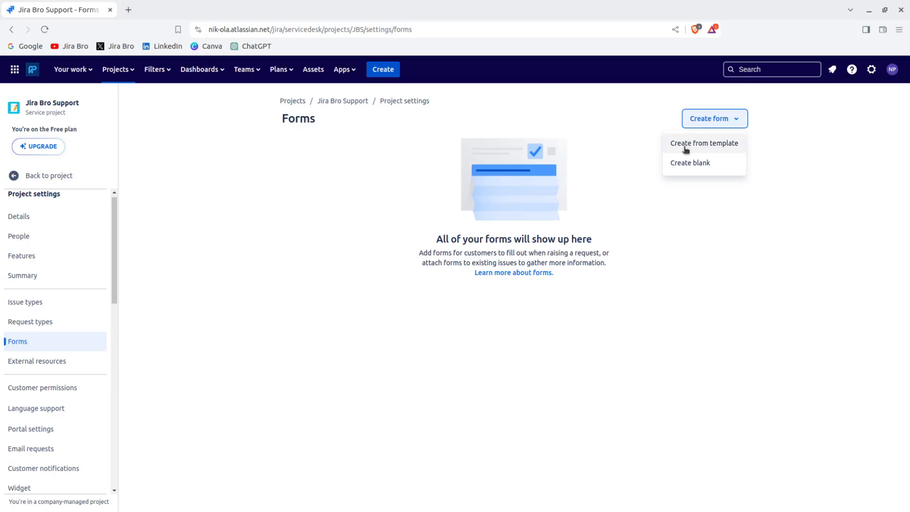
left_click(685, 148)
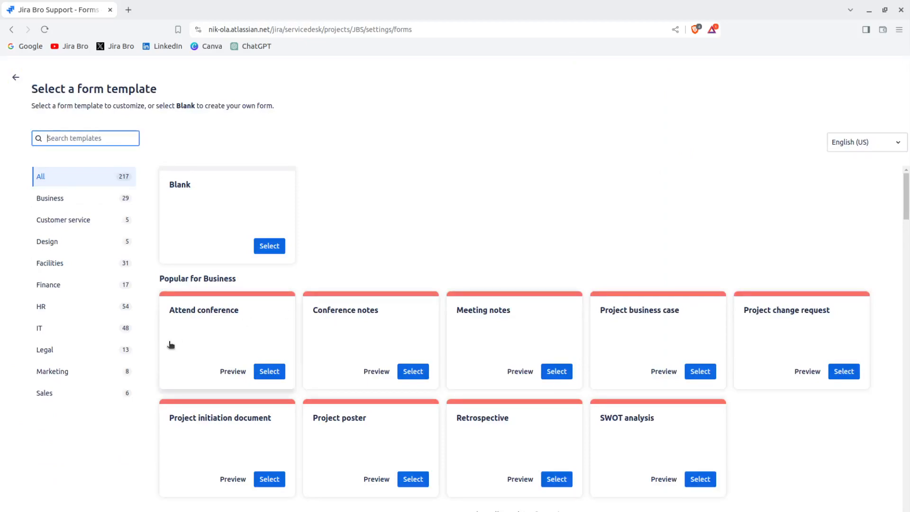
left_click(113, 327)
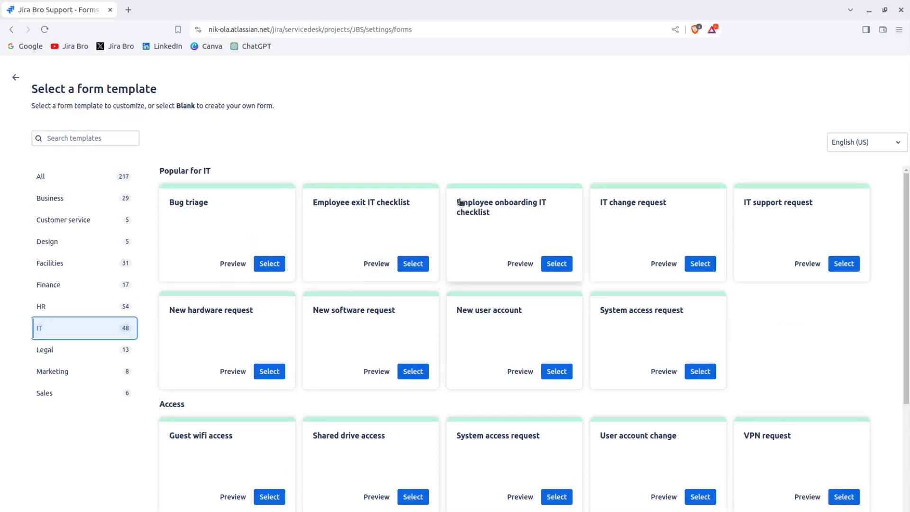
left_click_drag(908, 254, 908, 344)
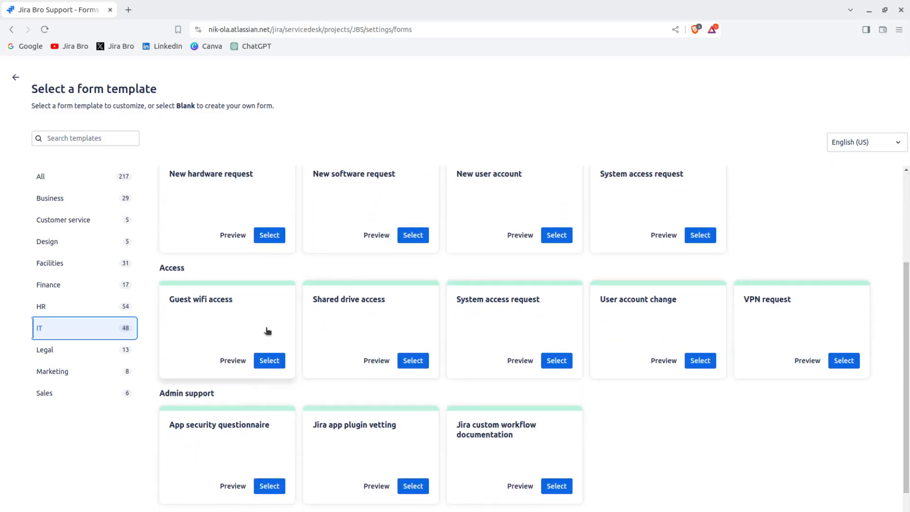
Select the Guest wifi access template and save the new form.
left_click(270, 361)
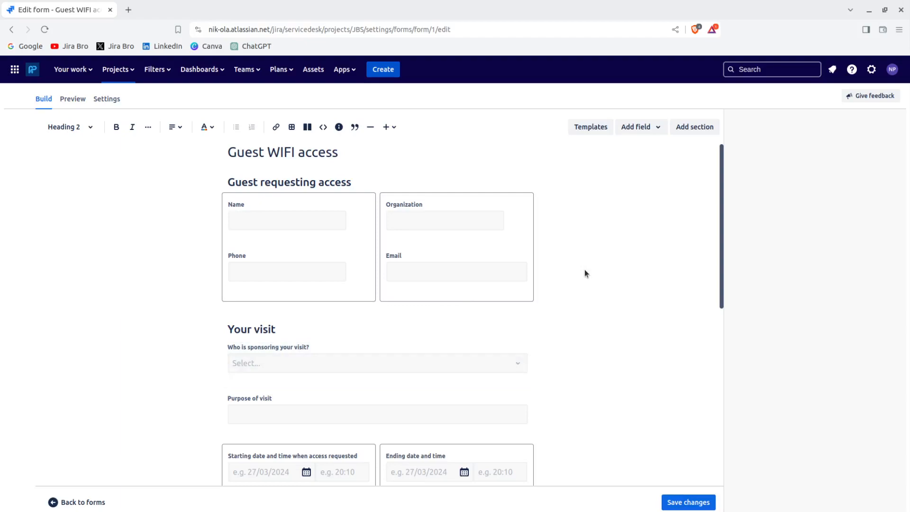
mouse_move(721, 207)
left_mouse_down()
mouse_move(714, 280)
mouse_move(748, 396)
mouse_move(733, 208)
left_mouse_up()
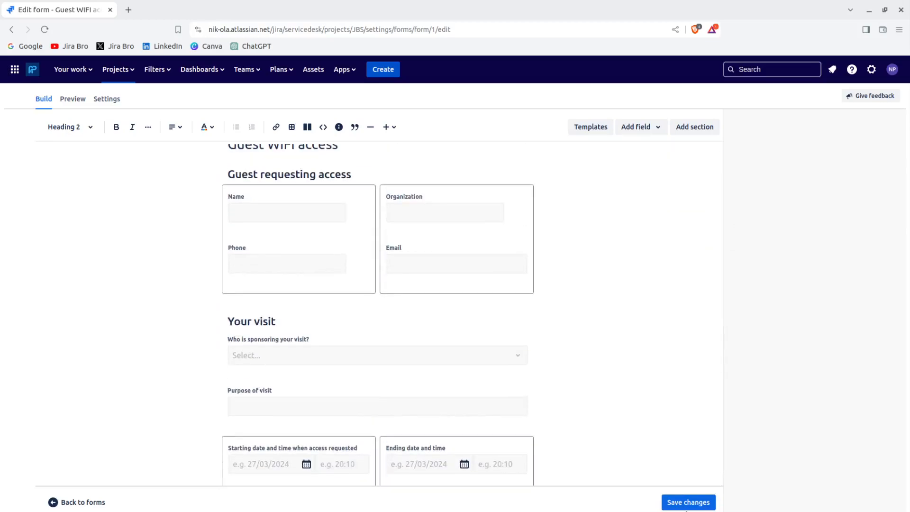
left_click(687, 502)
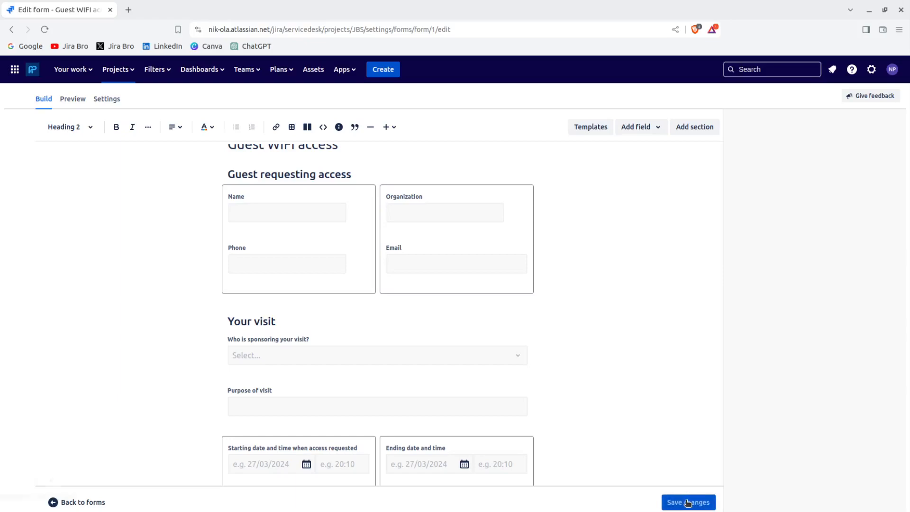
Return to the Forms list and check the Guest WIFI access form's actions.
left_click(11, 30)
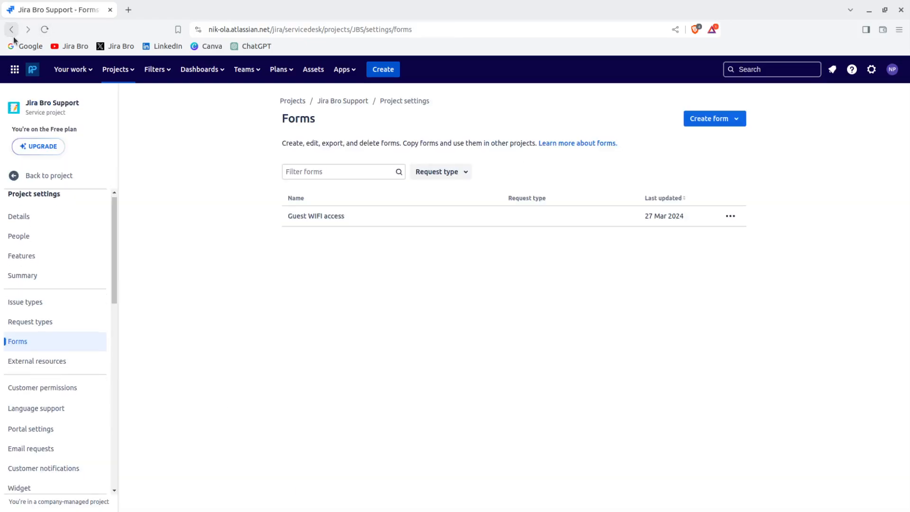
left_click(730, 218)
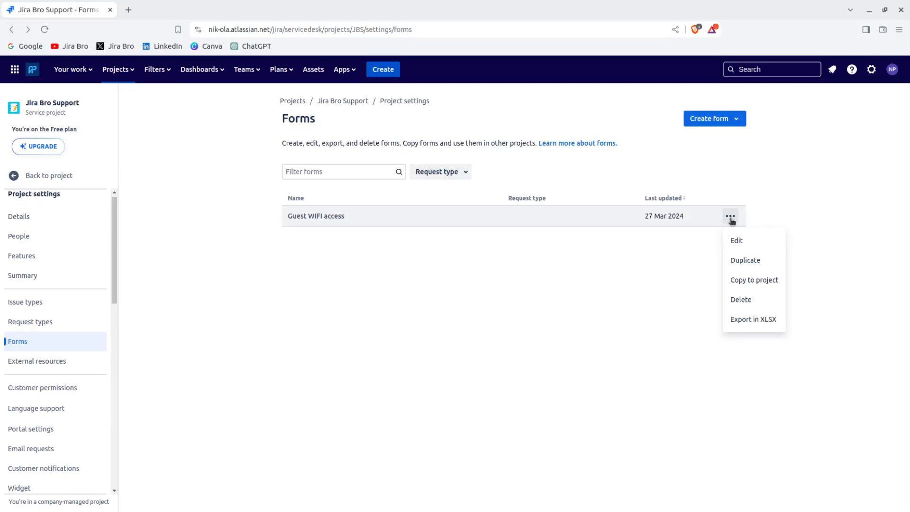
left_click(619, 305)
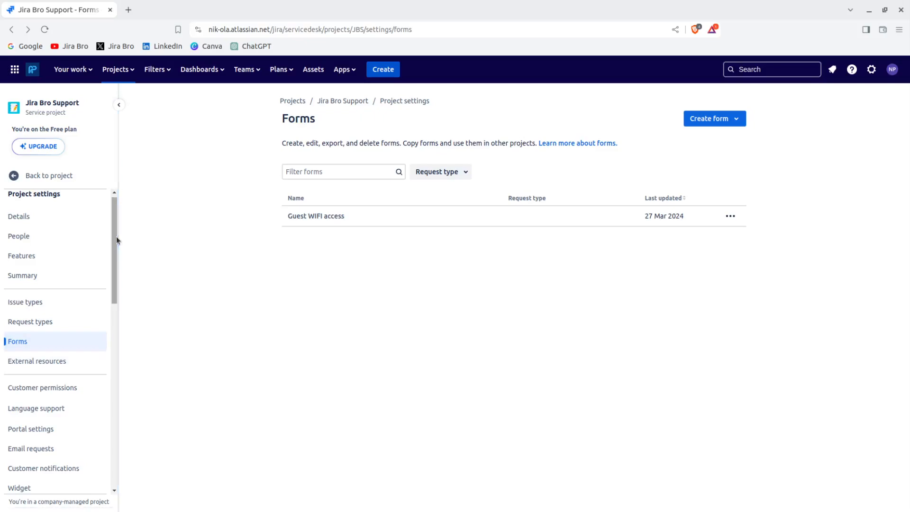
scroll(108, 258, "down", 3)
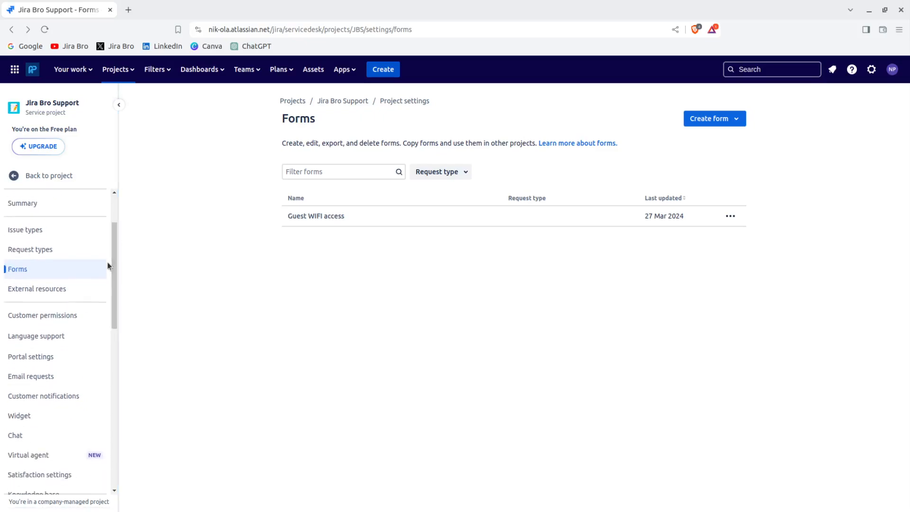
Check the Customer permissions page (Restricted access, organization-only customer sharing) and open the site's customer access settings.
left_click(43, 316)
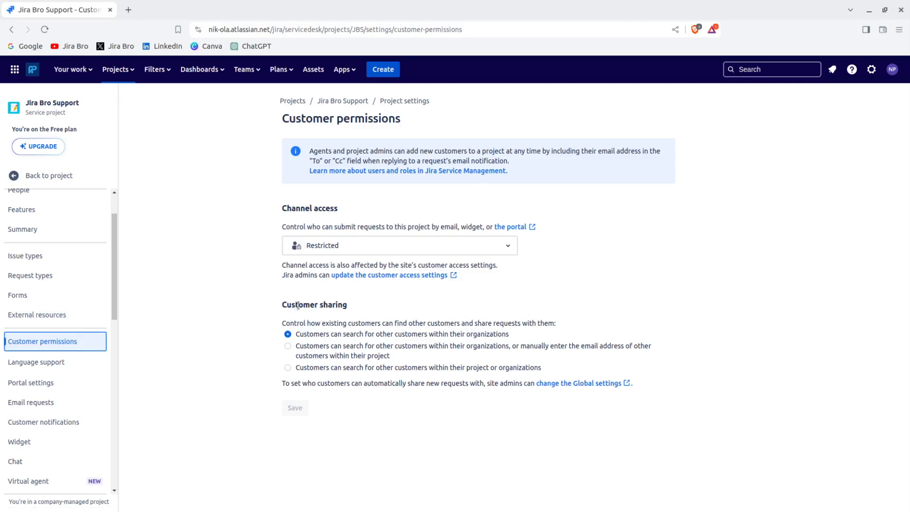
left_click_drag(283, 305, 366, 303)
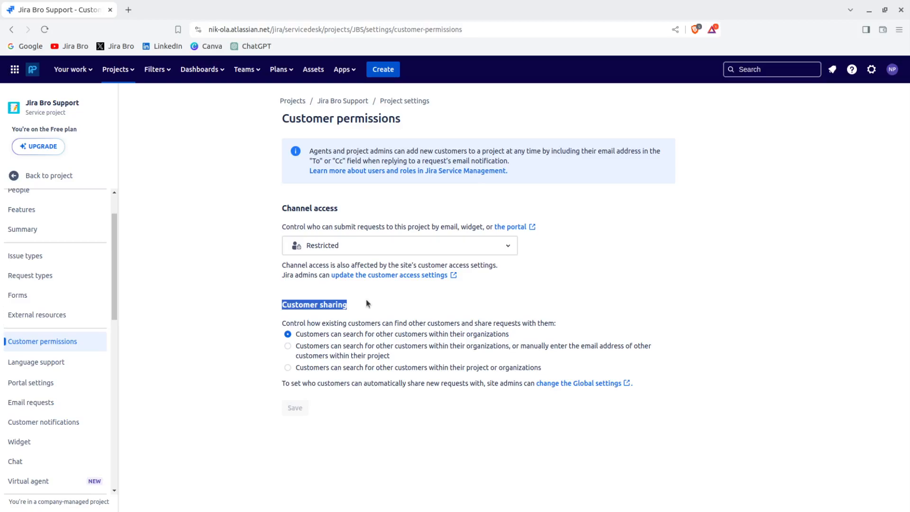
left_click(459, 296)
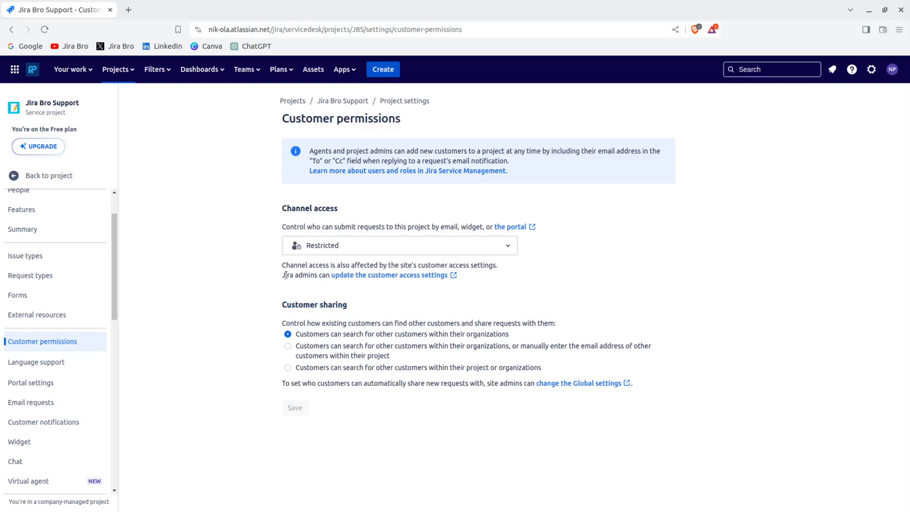
left_click_drag(285, 275, 351, 283)
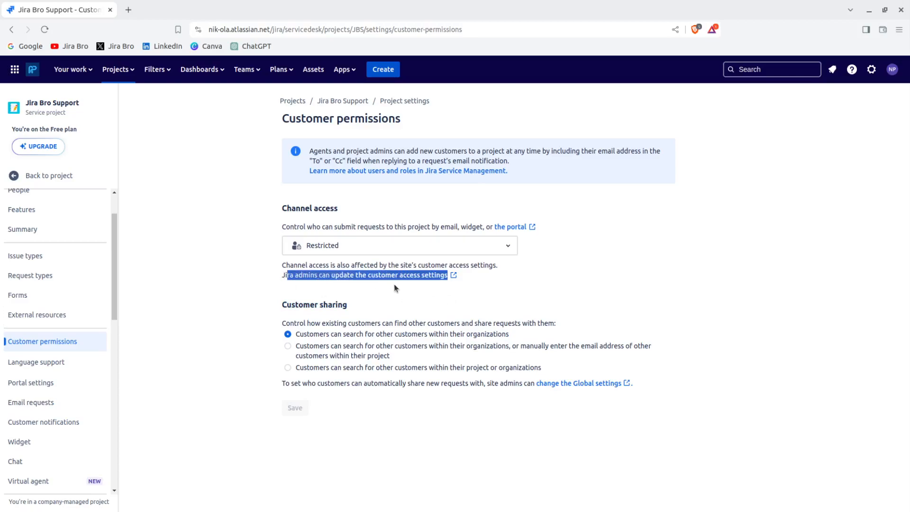
left_click(411, 303)
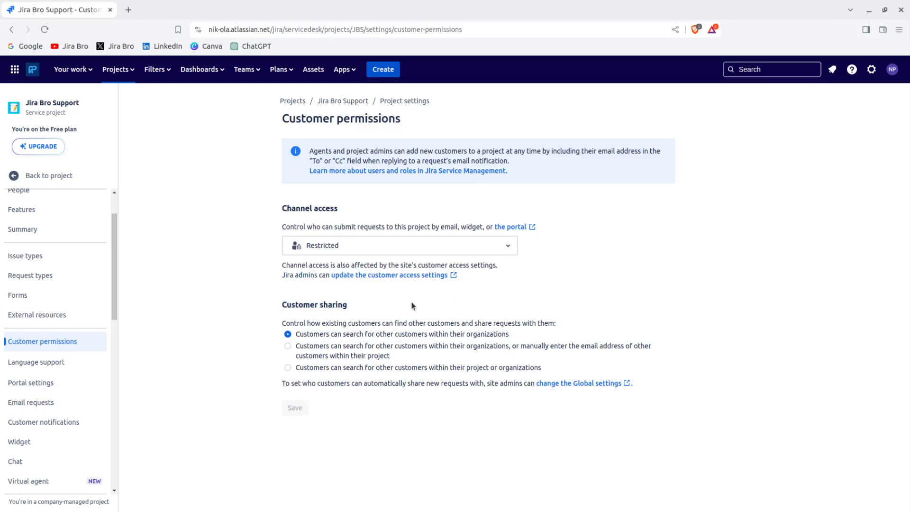
left_click(374, 276)
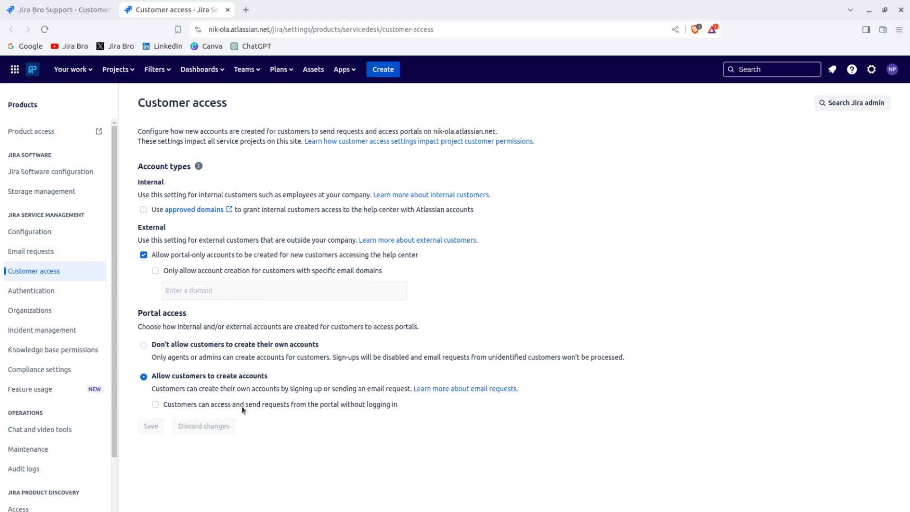
Enable 'Customers can access and send requests from the portal without logging in', save, and close the Customer access tab.
left_click(197, 405)
left_click(144, 445)
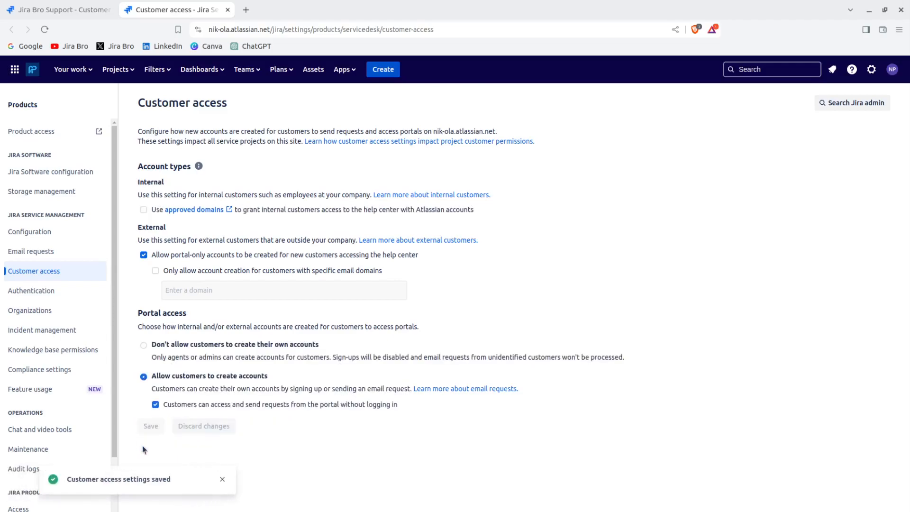
left_click(228, 10)
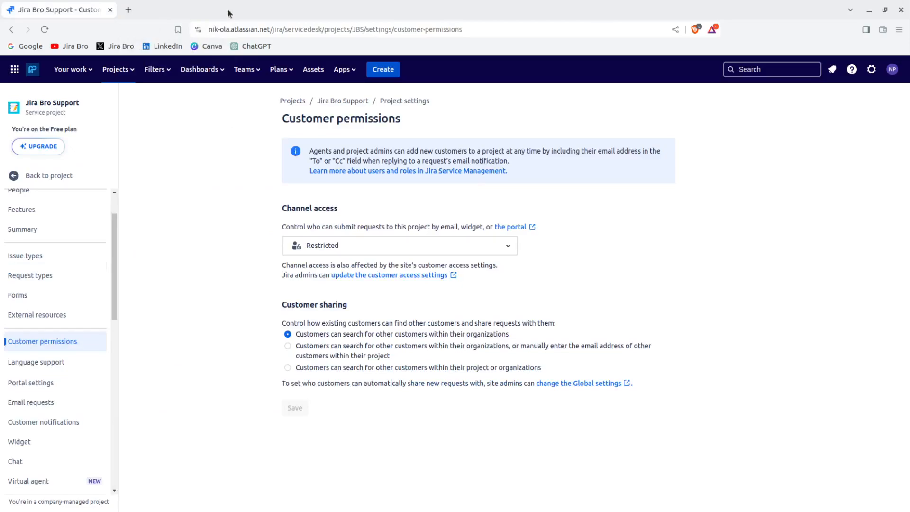
Check Language support, where French (France) stays the project default, then return to project settings.
left_click(51, 371)
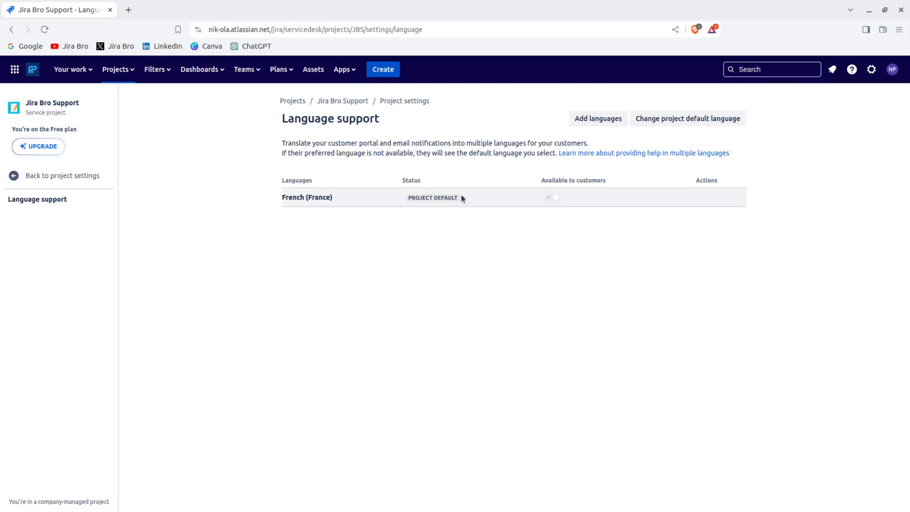
left_click(645, 124)
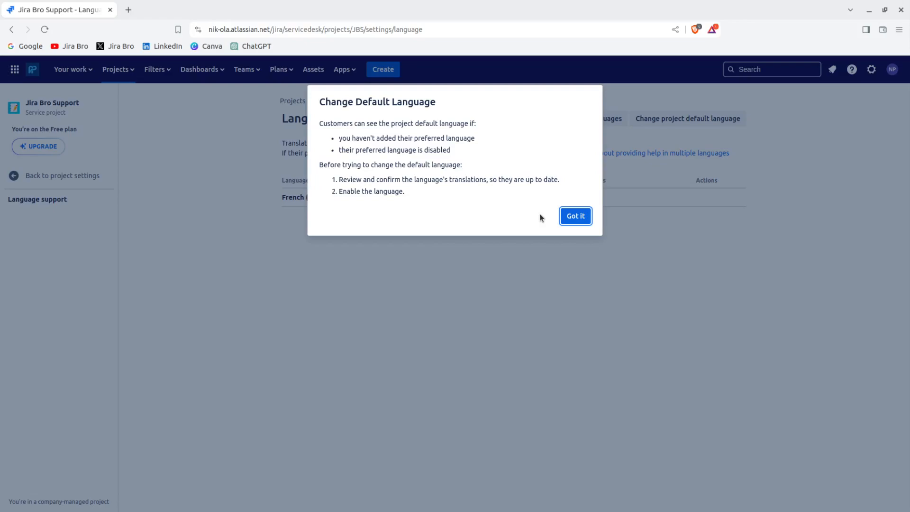
left_click(577, 218)
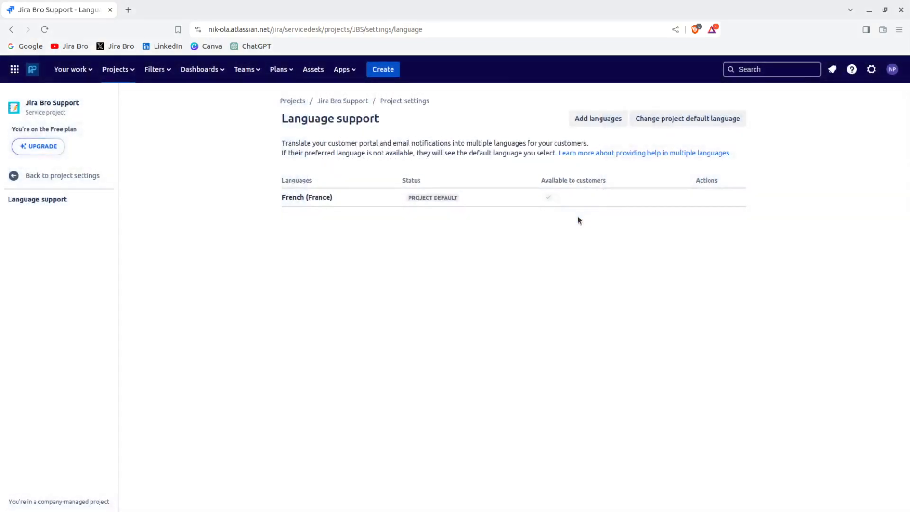
left_click(666, 119)
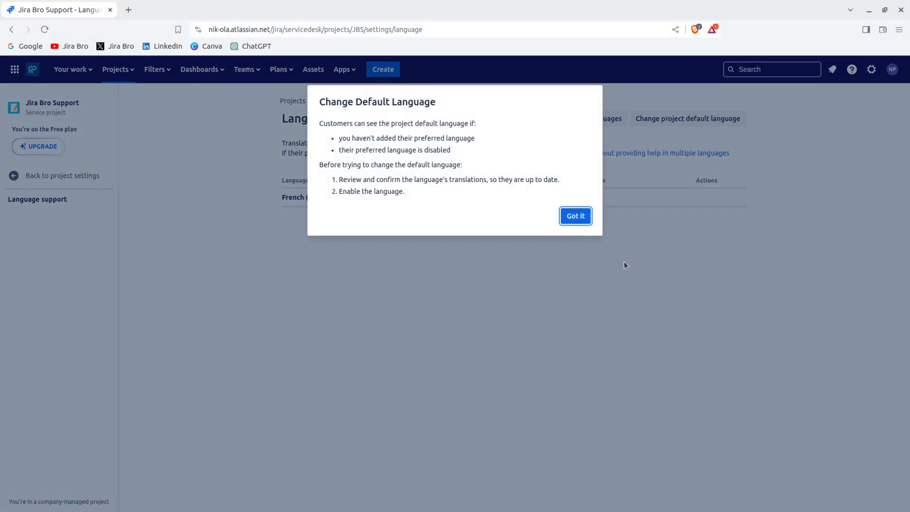
key("Return")
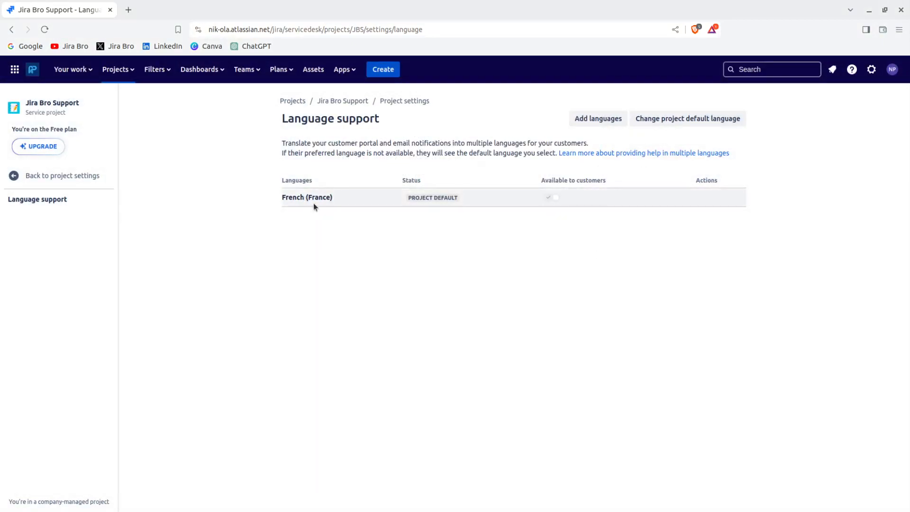
left_click(87, 179)
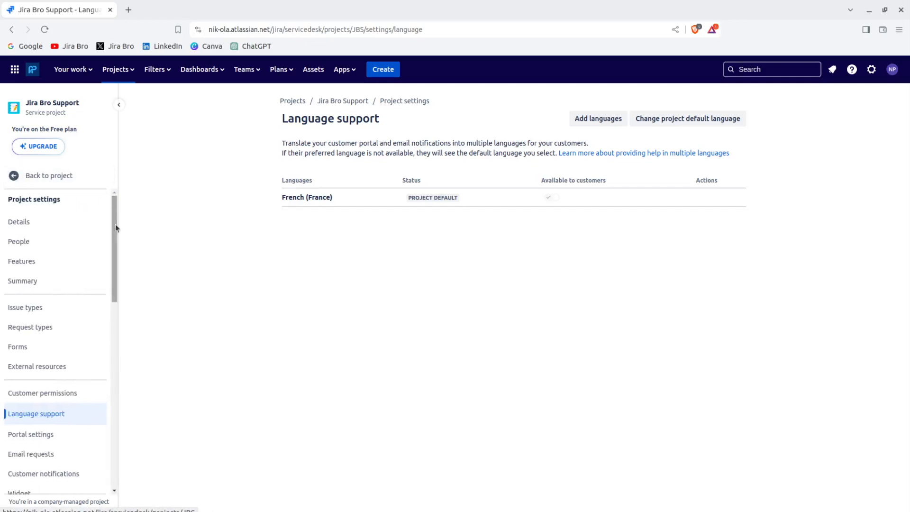
Scroll through the Portal settings page, then view the Email requests settings.
left_click(41, 433)
scroll(42, 434, "down", 2)
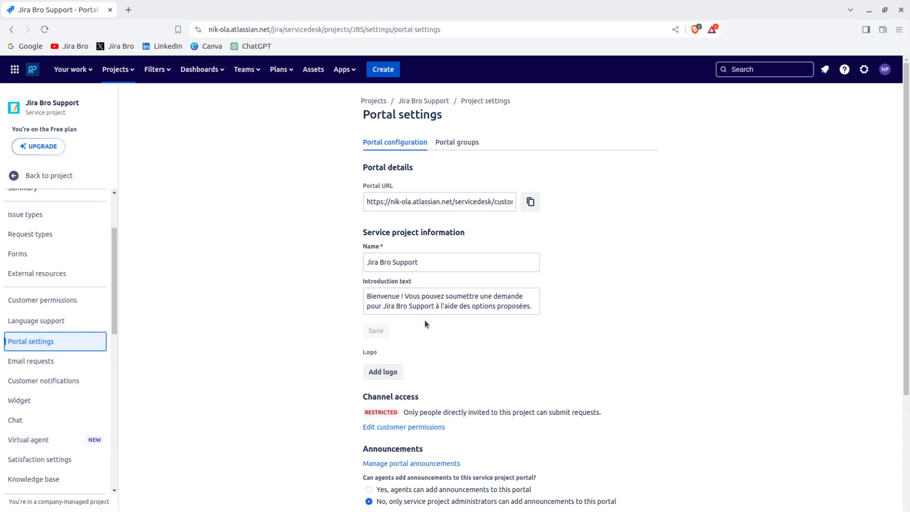
scroll(905, 284, "down", 2)
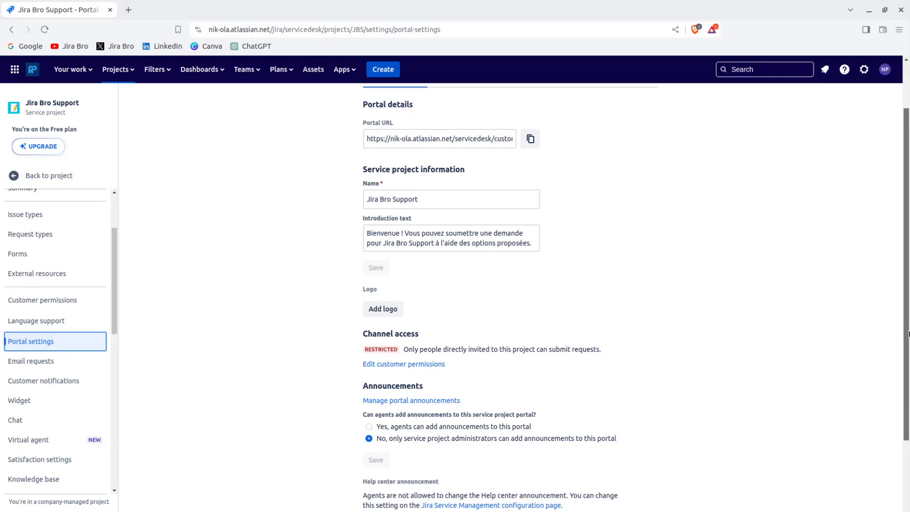
left_click_drag(908, 333, 908, 428)
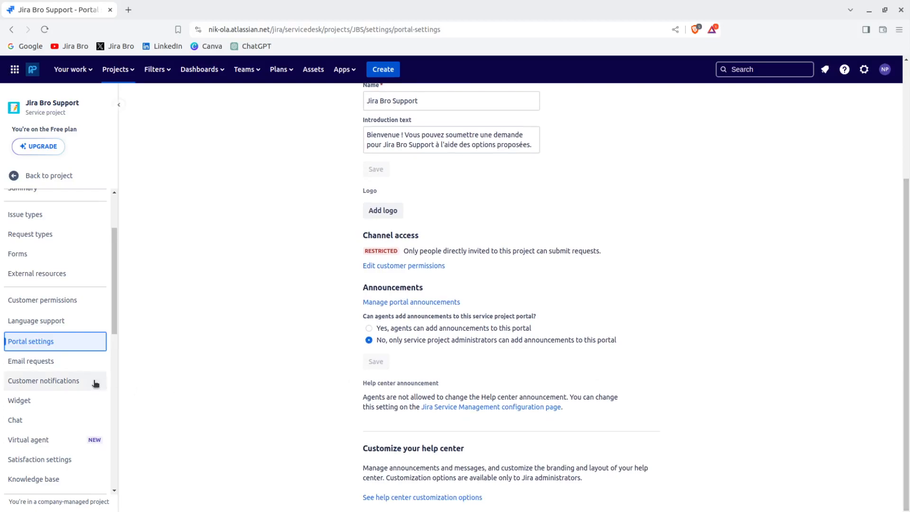
left_click(78, 368)
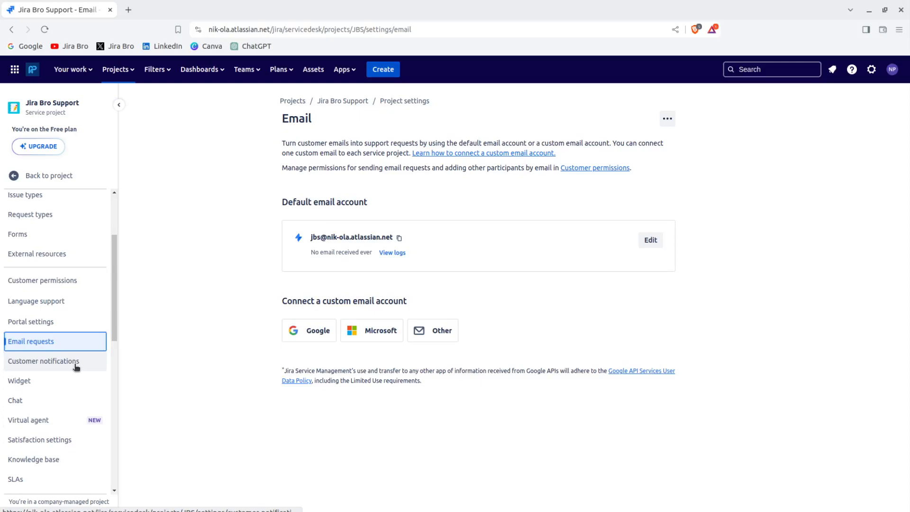
Open the Customer notifications page in the project settings sidebar.
left_click(75, 362)
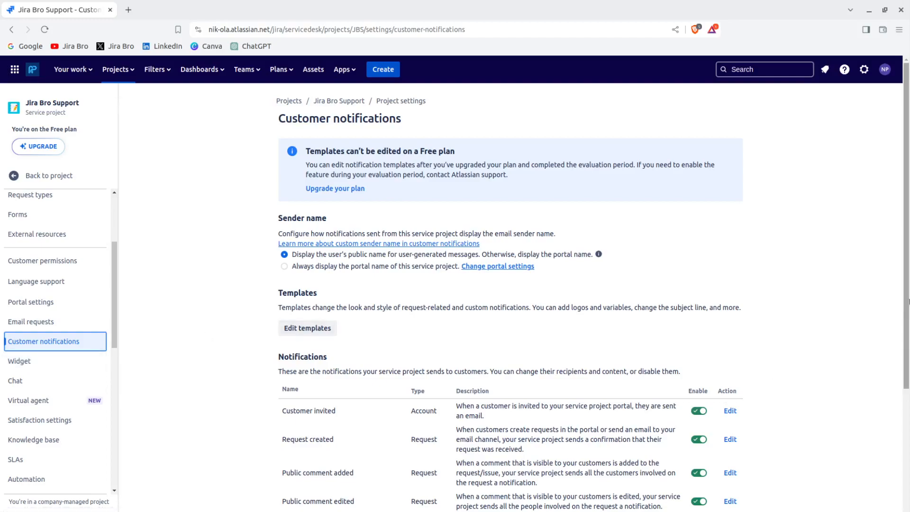
Scroll through the enabled customer notifications, then view the Knowledge base settings.
scroll(908, 392, "down", 3)
scroll(908, 417, "down", 1)
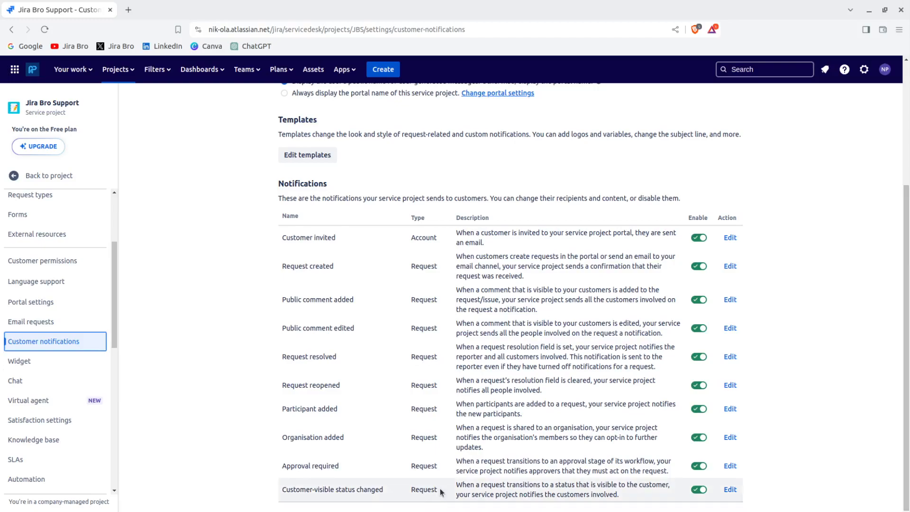
left_click_drag(114, 323, 115, 339)
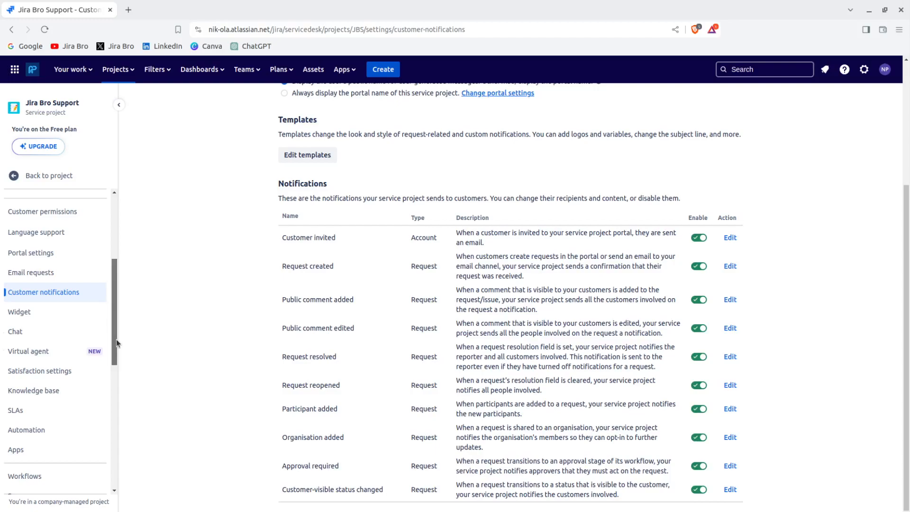
left_click_drag(116, 340, 120, 359)
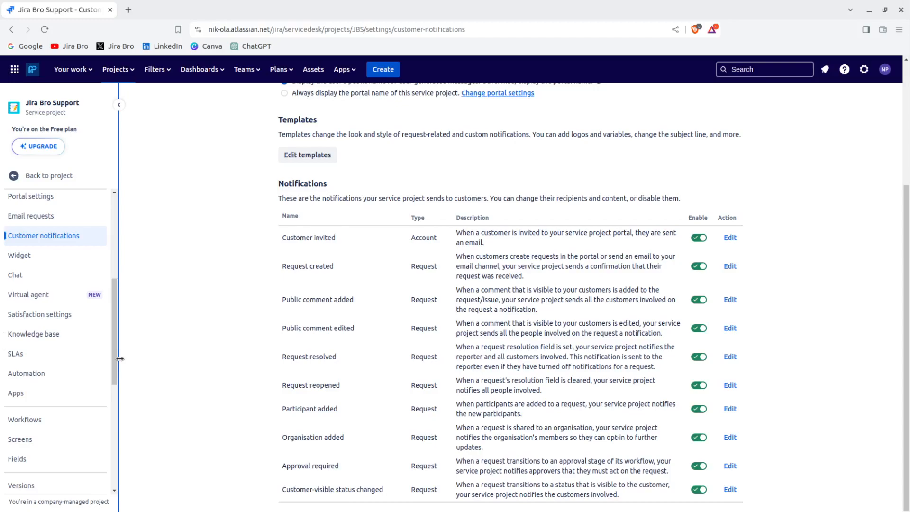
left_click(47, 333)
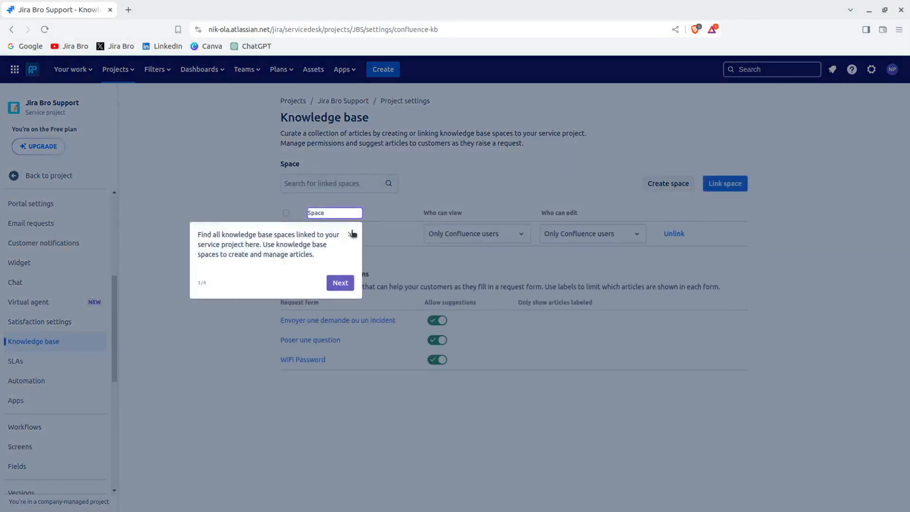
Close the knowledge base guided tour and view the SLAs page with its two SLAs.
left_click(351, 234)
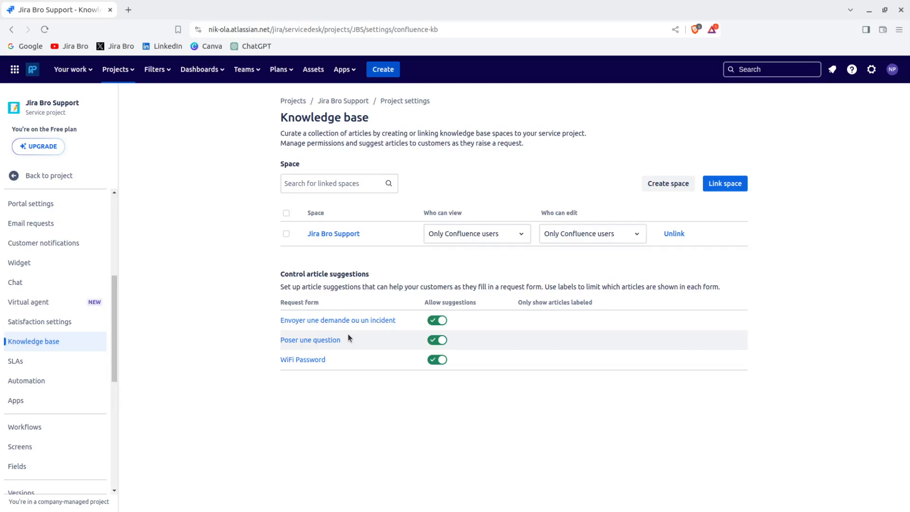
left_click(62, 361)
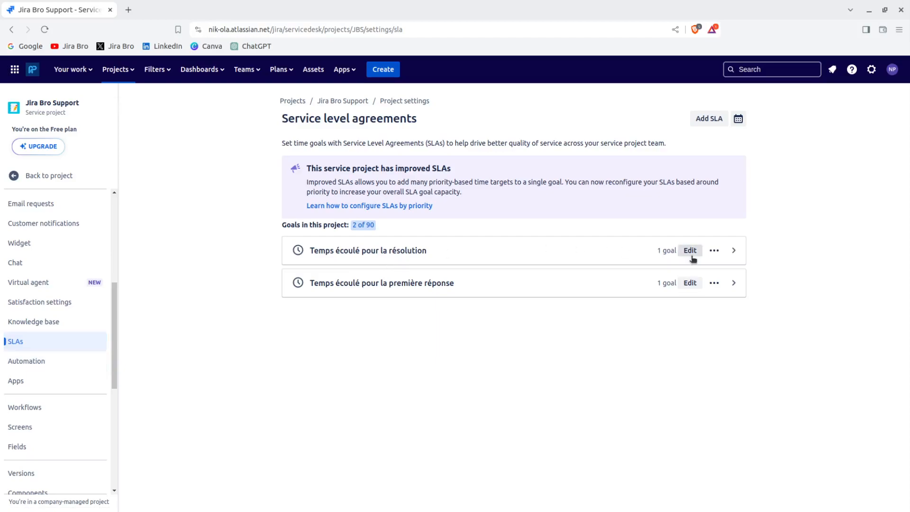
Inspect the first-response SLA's goals and conditions, then view the Automation rule templates.
left_click(689, 284)
scroll(907, 279, "down", 8)
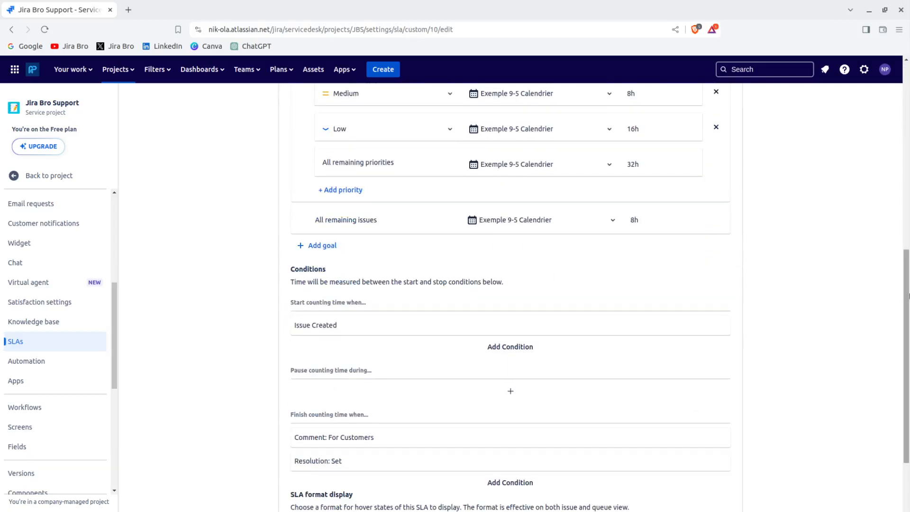
scroll(906, 219, "up", 4)
left_click_drag(905, 219, 893, 188)
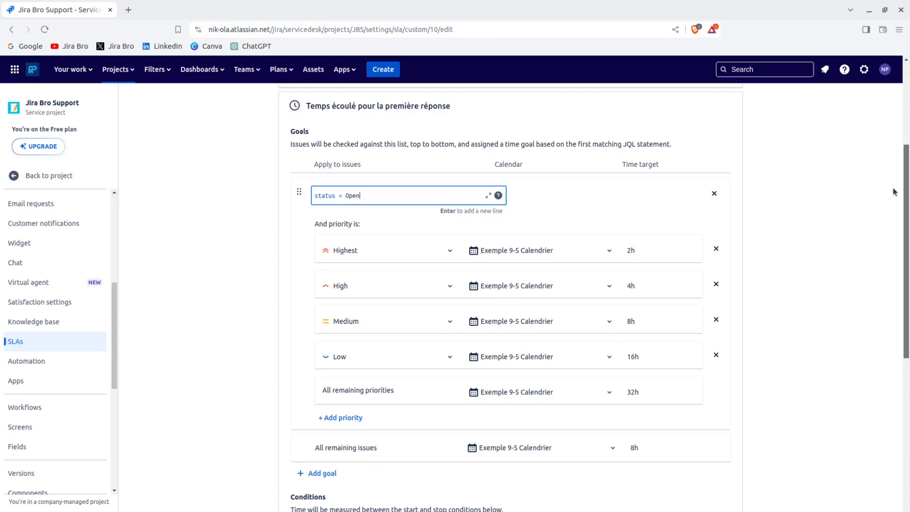
left_click_drag(905, 192, 907, 343)
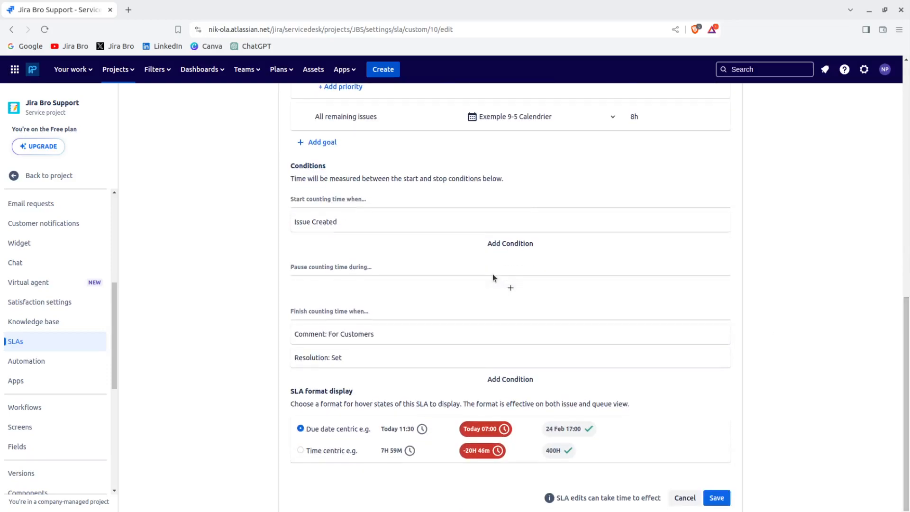
left_click(64, 363)
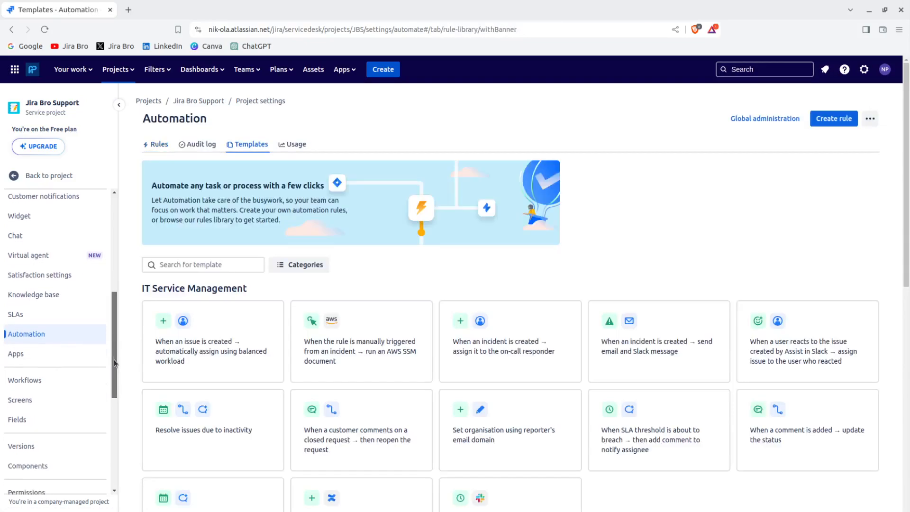
Leave project settings with Back to project to reach the Jira Bro Support queues.
scroll(114, 360, "down", 2)
left_click_drag(115, 365, 134, 467)
left_click(42, 175)
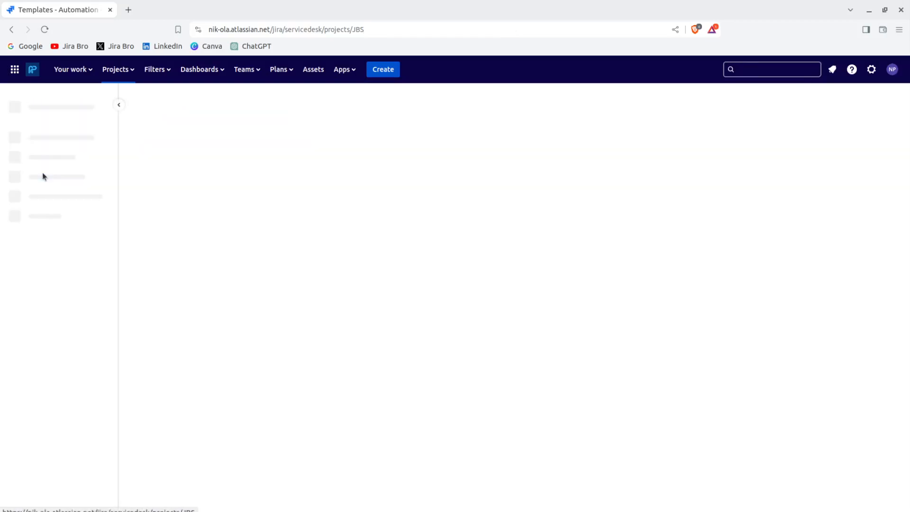